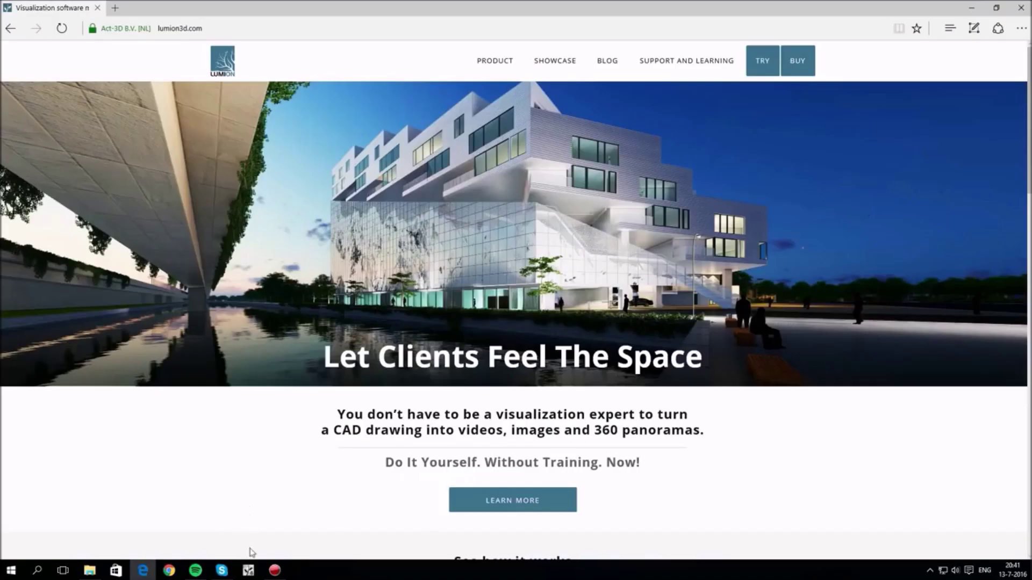
Launch Lumion Pro 6.5 from the Windows taskbar
click(249, 571)
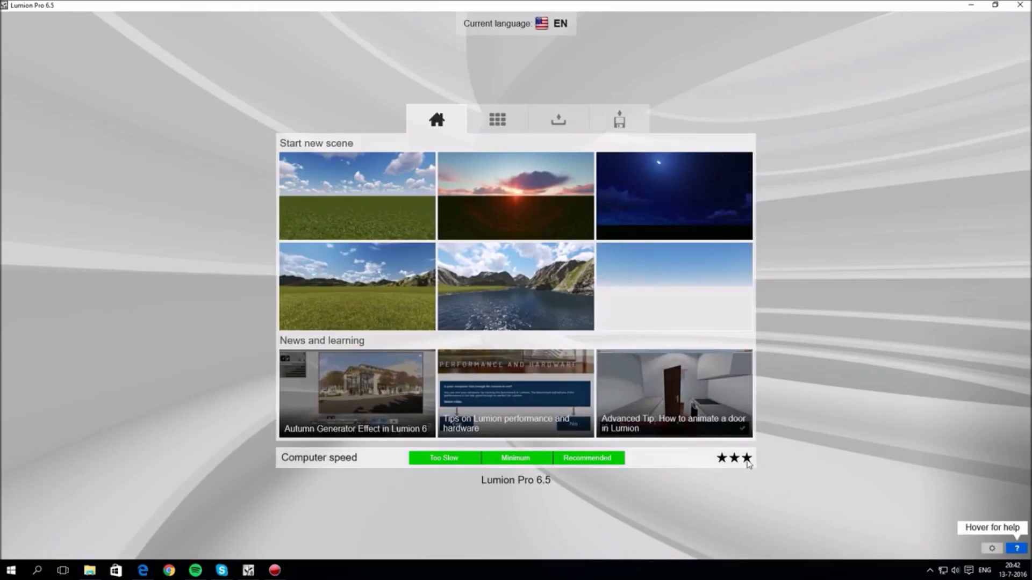
Check the three-star benchmark results and read Lumion's performance tips before returning
click(384, 460)
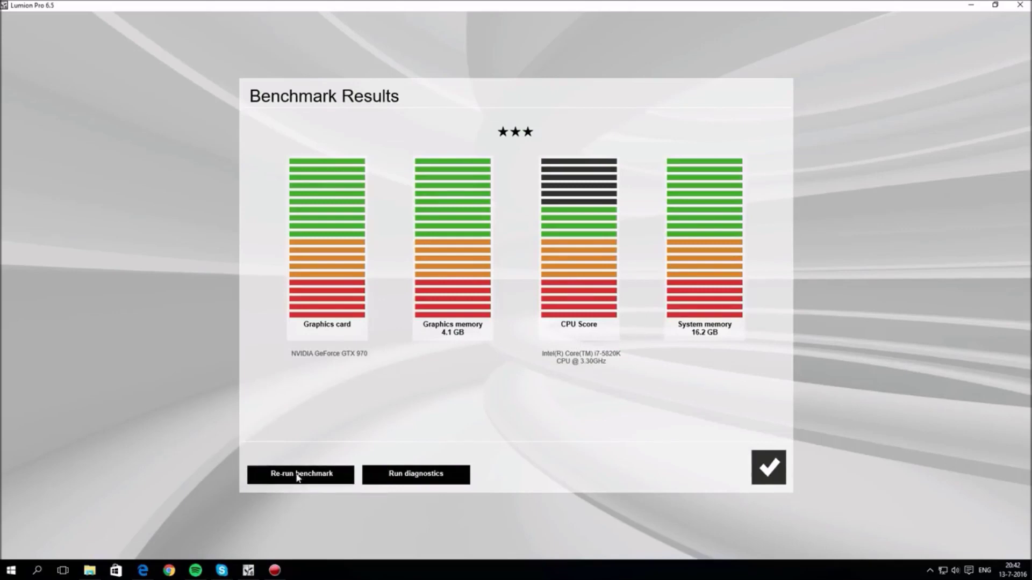
click(768, 472)
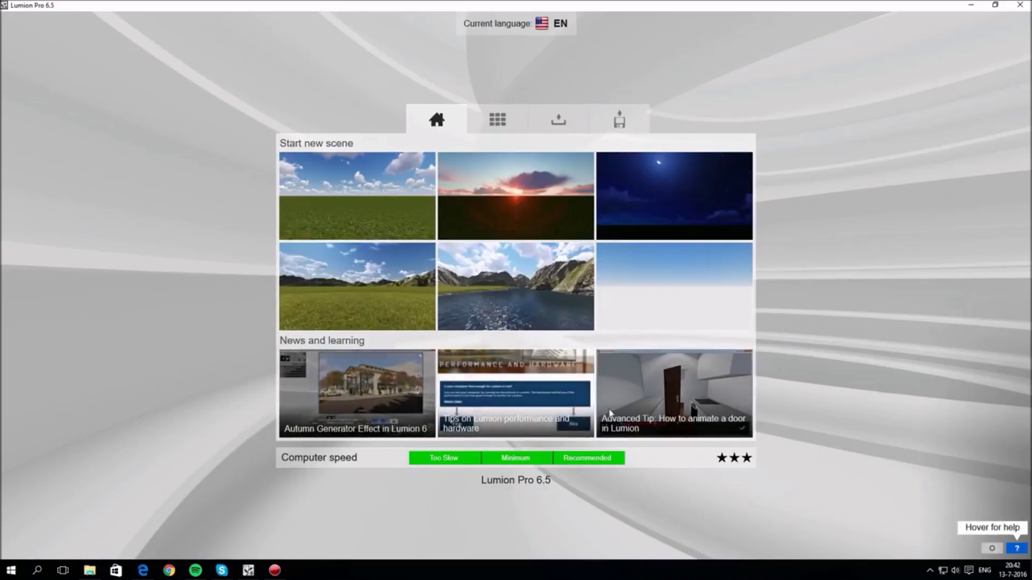
click(507, 410)
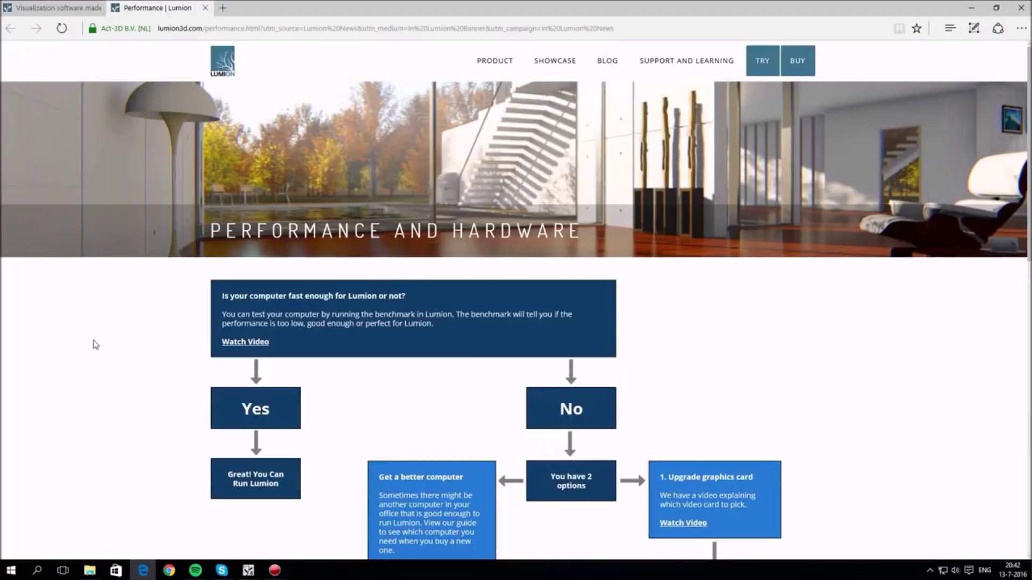
scroll(94, 345, down, 3)
scroll(94, 345, down, 10)
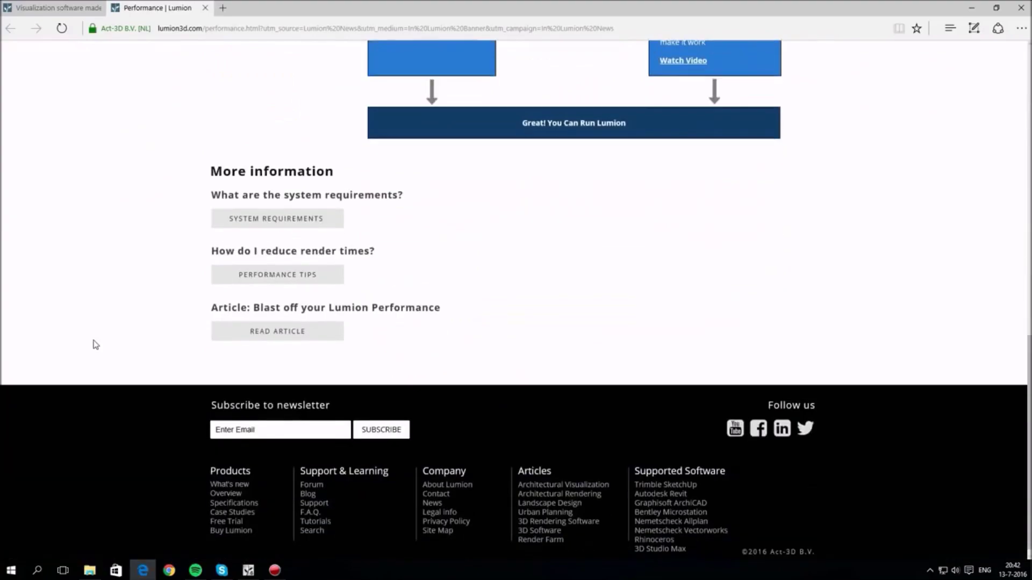
click(247, 568)
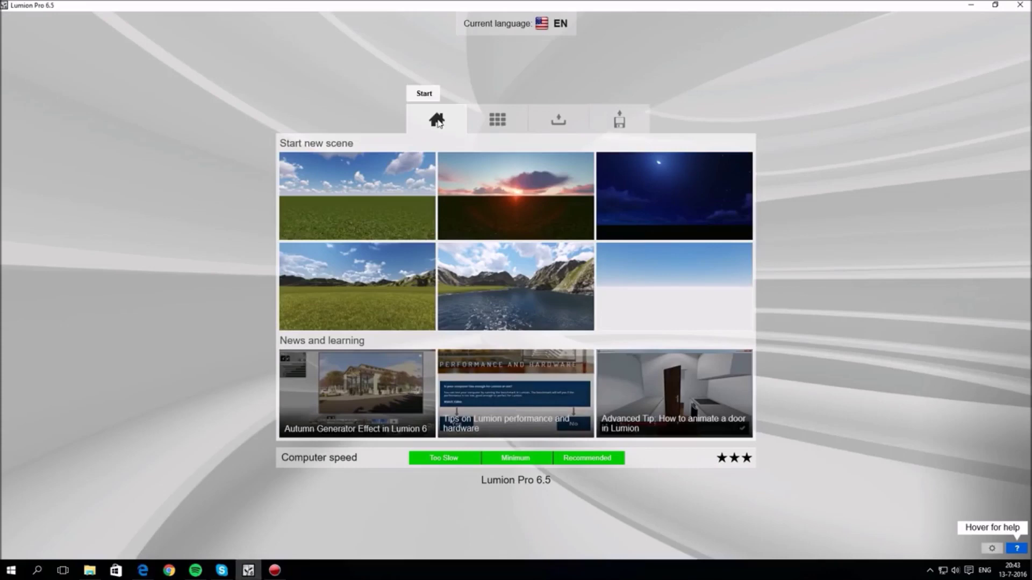
click(495, 122)
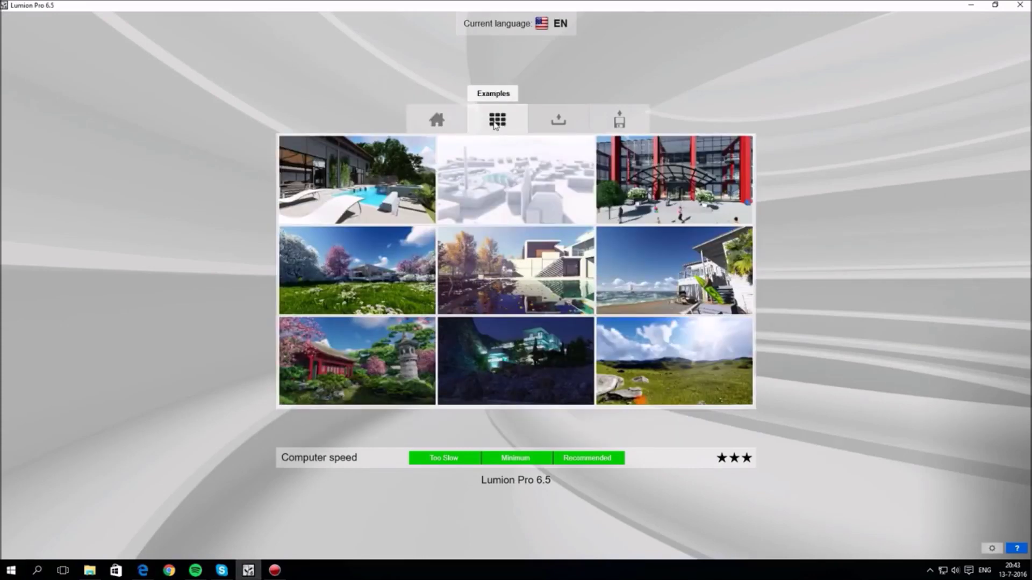
click(563, 122)
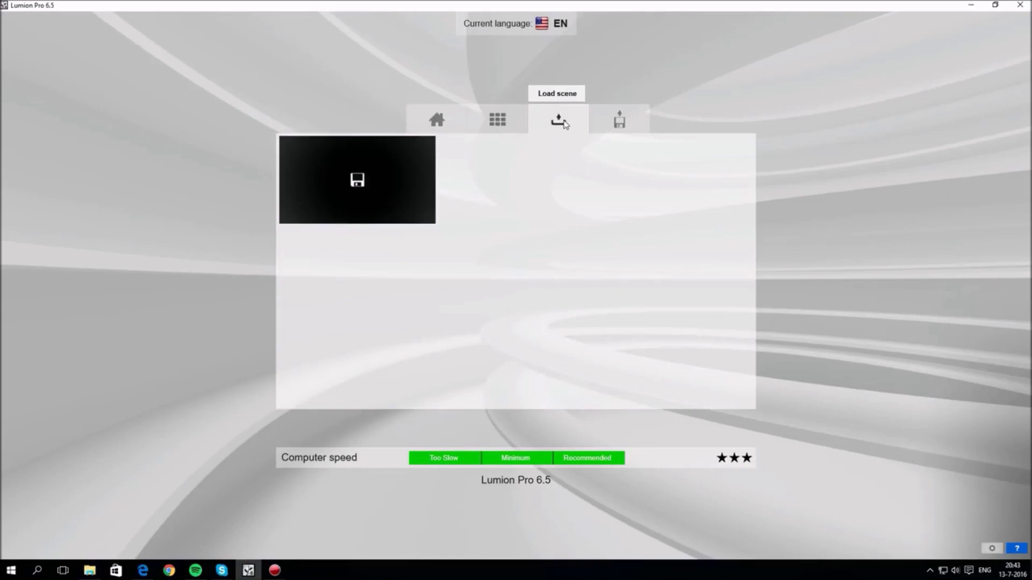
click(620, 124)
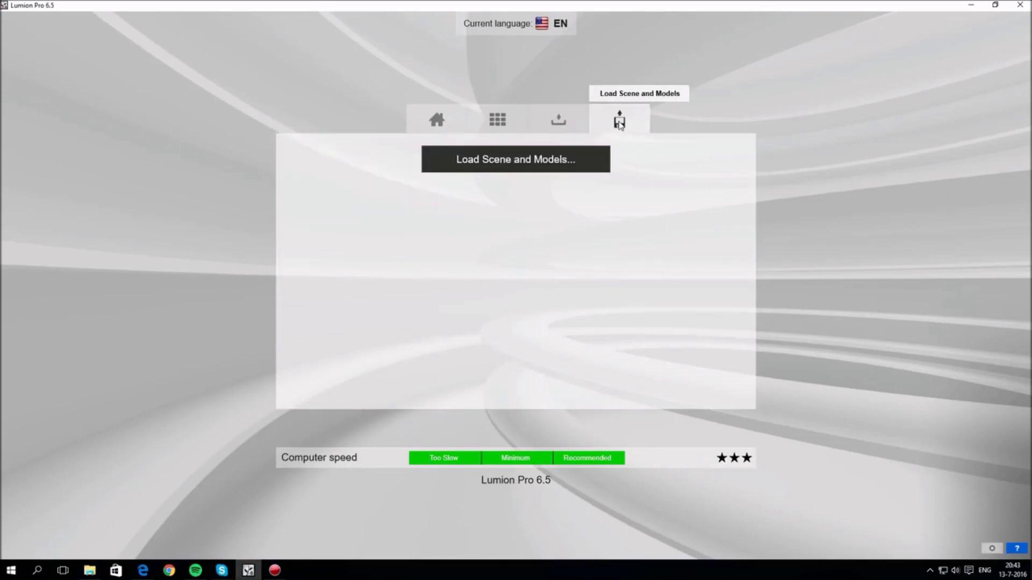
click(461, 120)
click(516, 23)
click(354, 180)
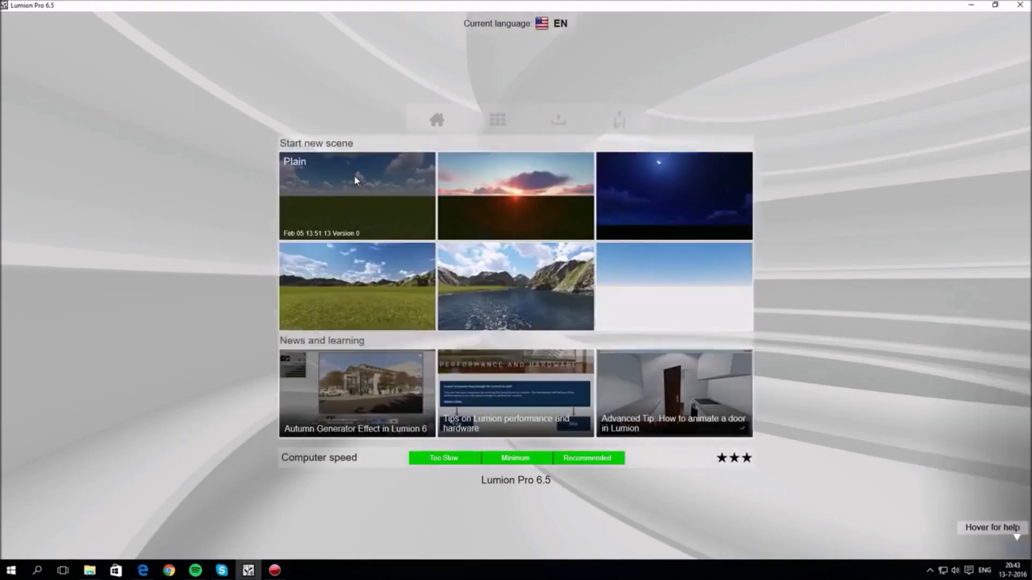
Start a new scene from the Plain template and toggle the help tips on and off
click(351, 213)
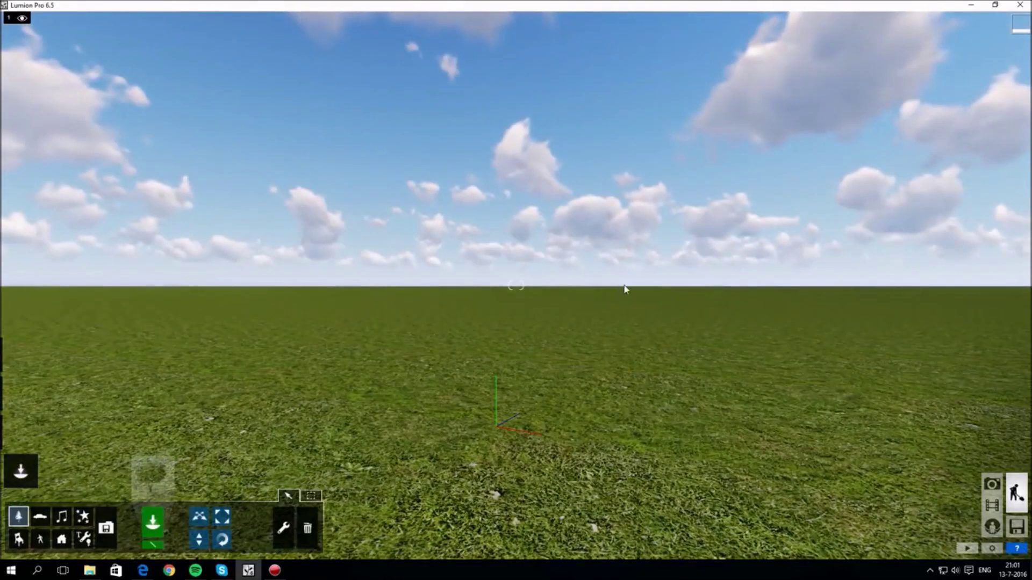
click(1017, 548)
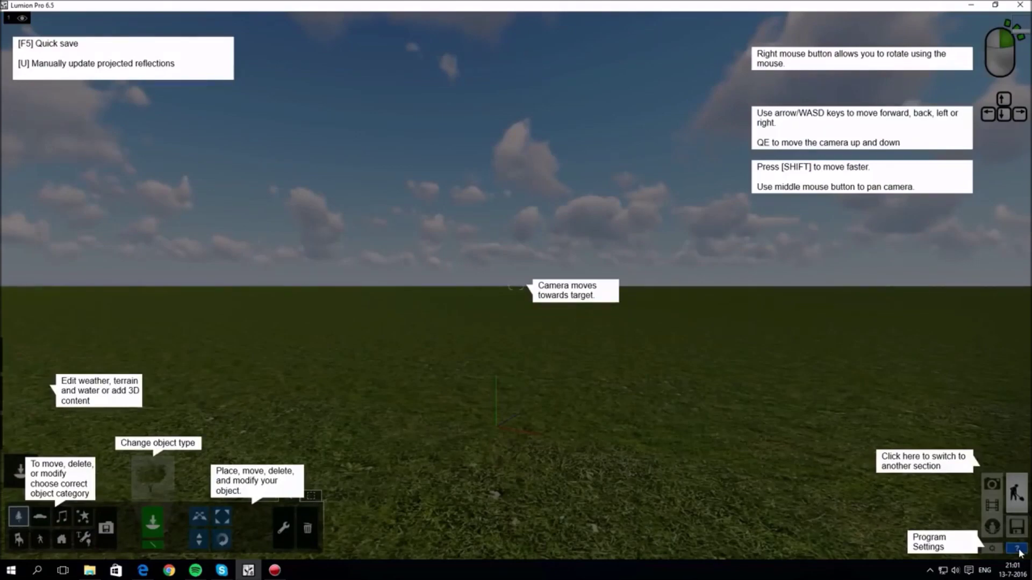
click(1017, 549)
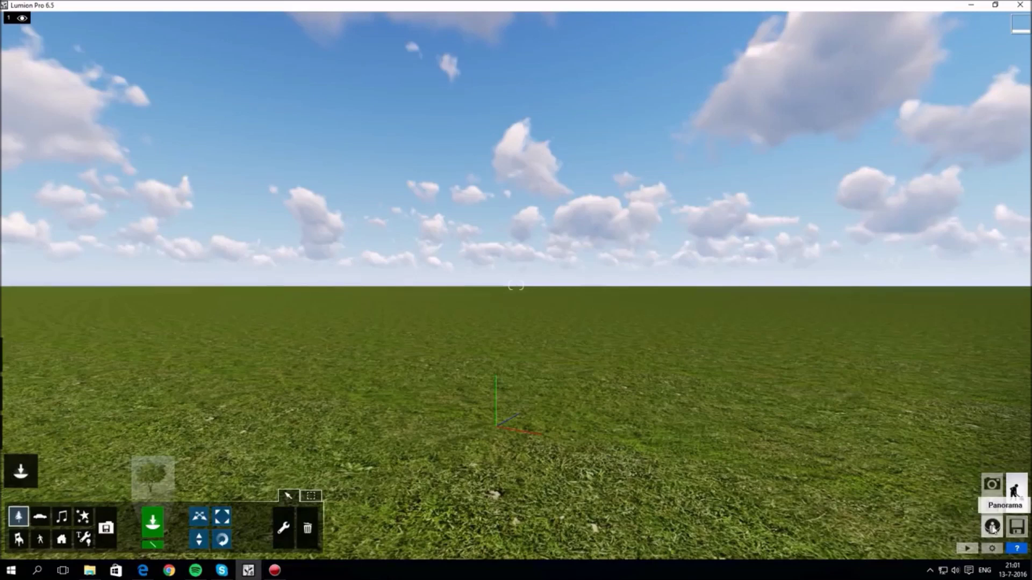
Review settings: three-star editor quality, 100% resolution and metres
click(992, 549)
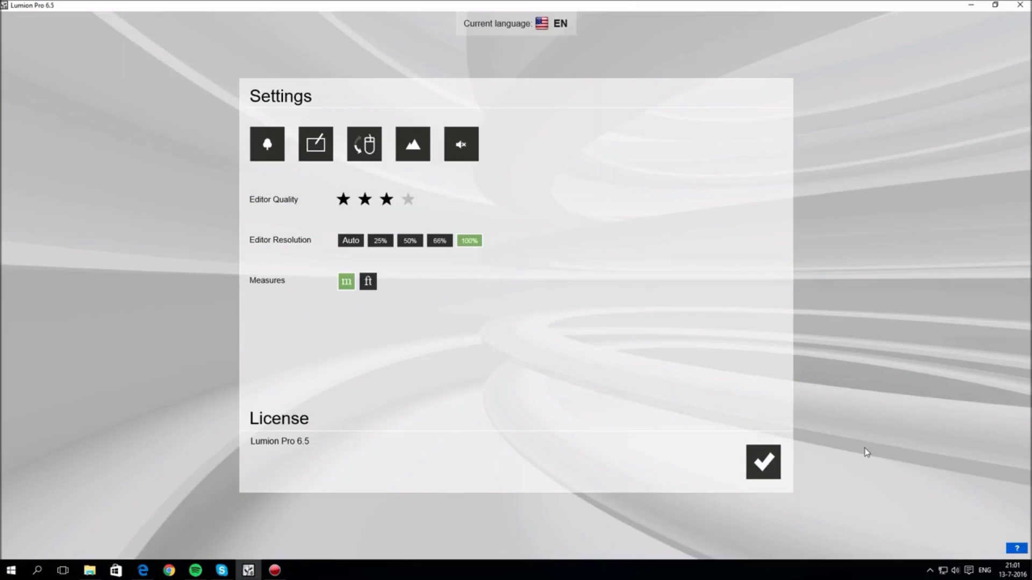
click(762, 461)
mouse_move(12, 357)
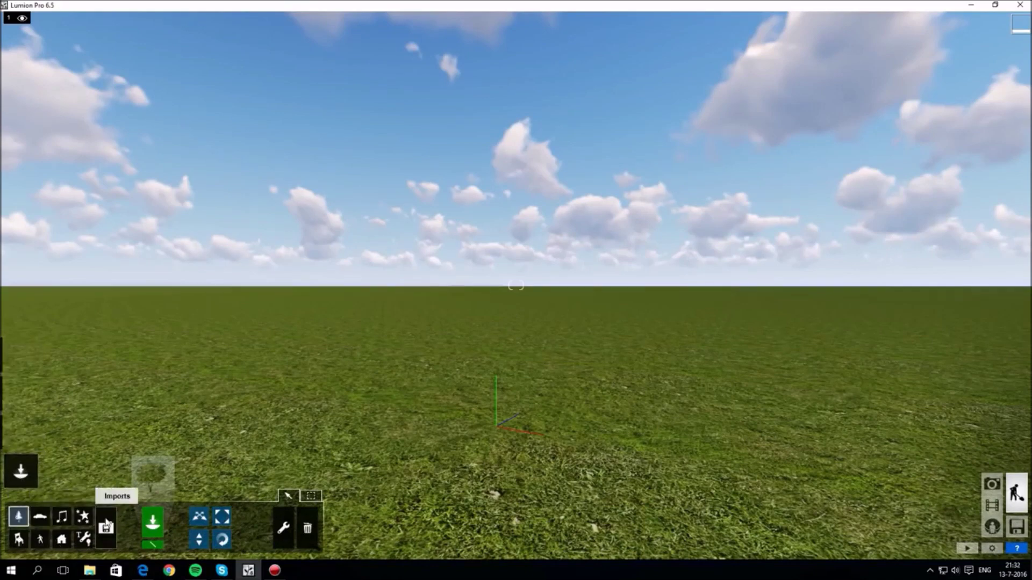
Import ModernHouse_Overview_V1.FBX and place the house on the grass
click(107, 529)
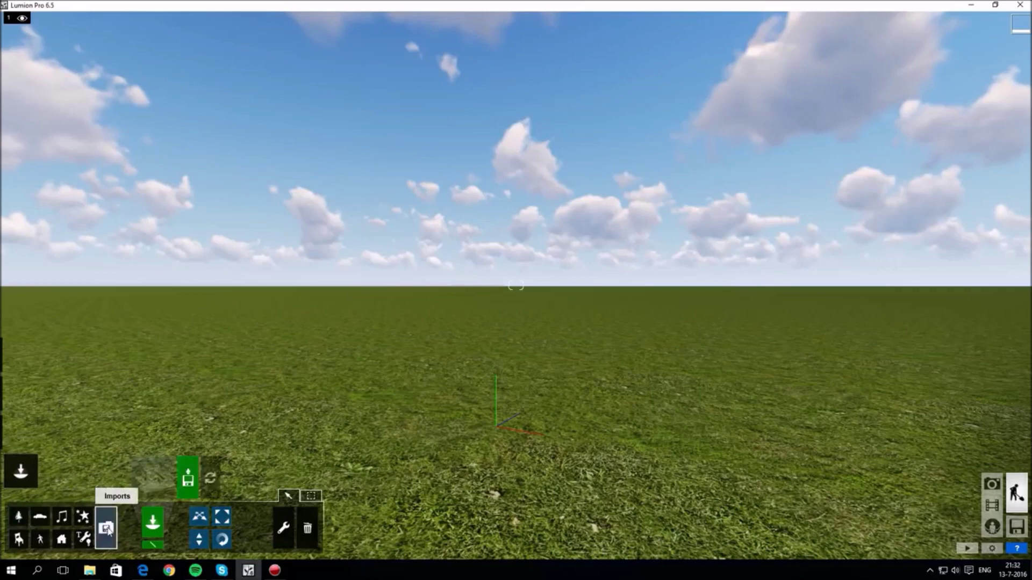
click(188, 478)
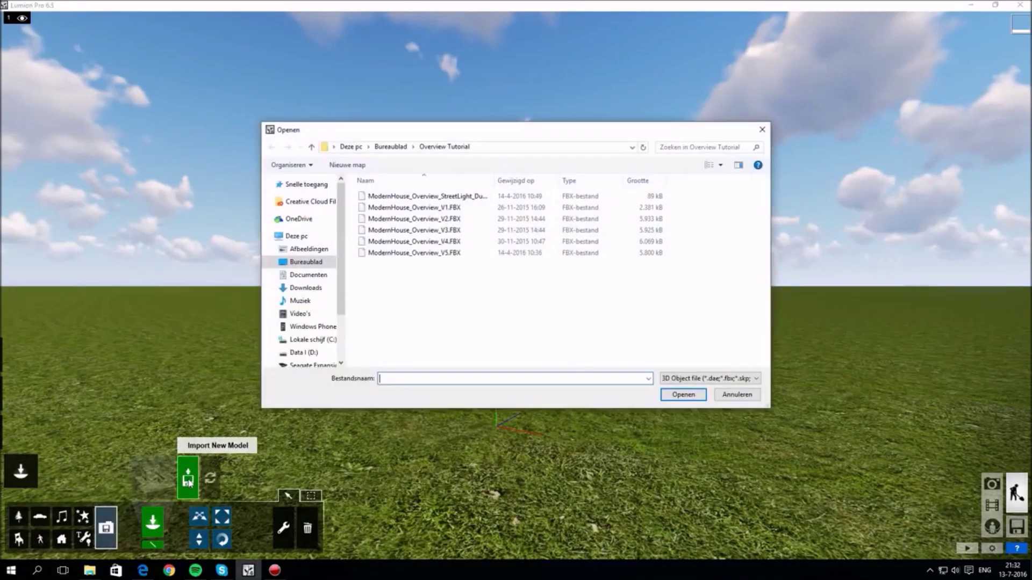
click(411, 207)
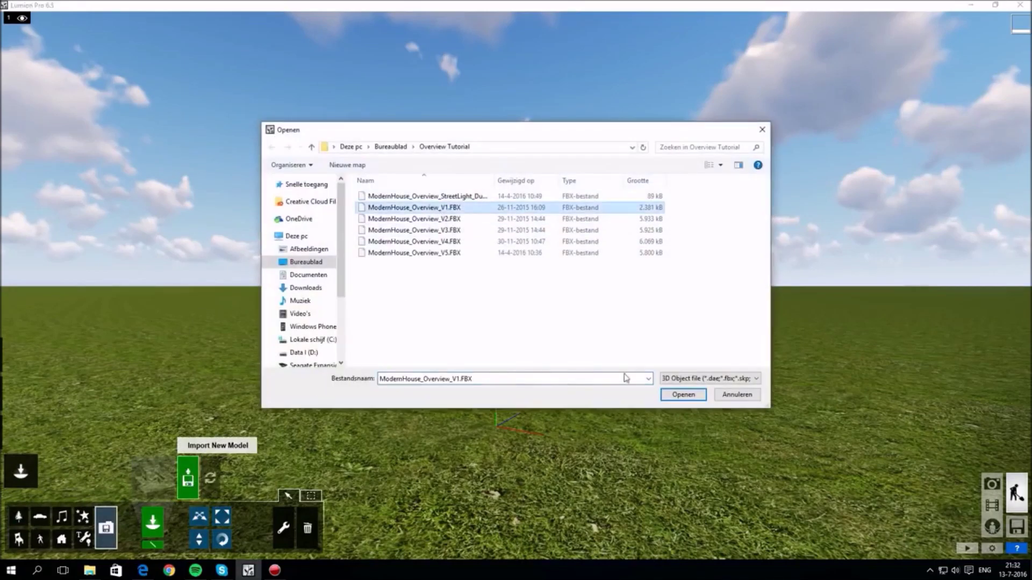
click(694, 400)
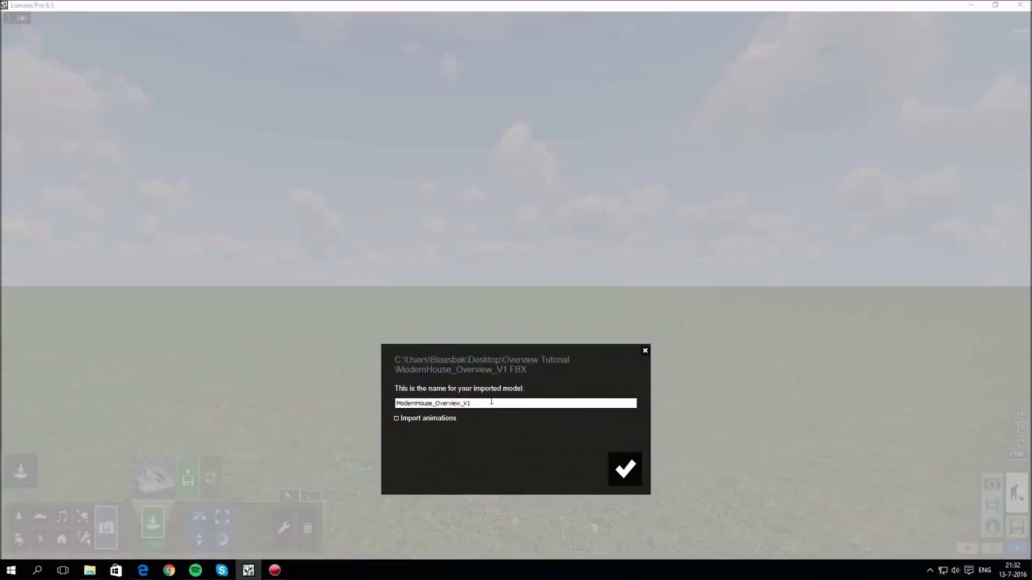
click(624, 470)
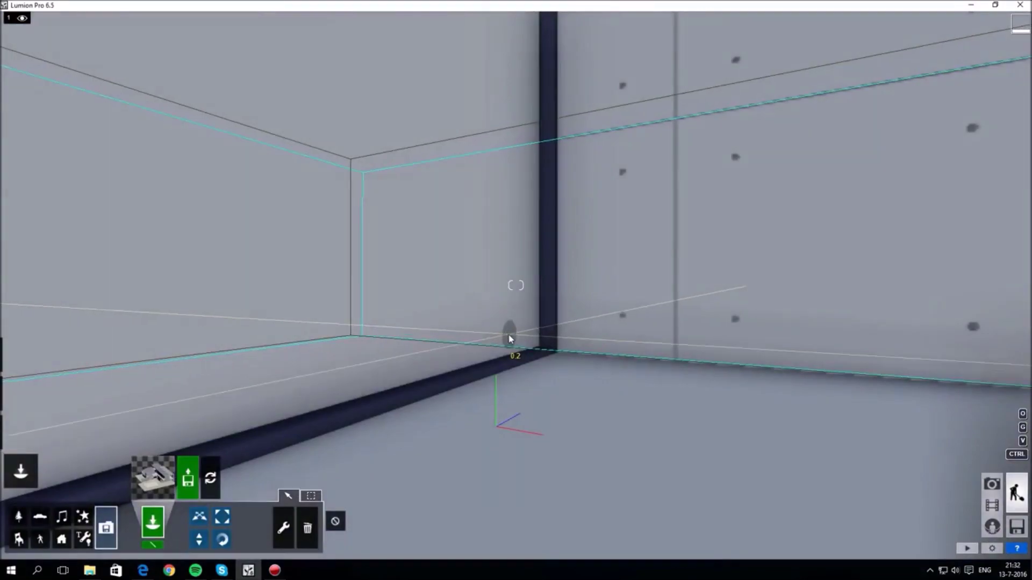
click(510, 337)
click(1016, 548)
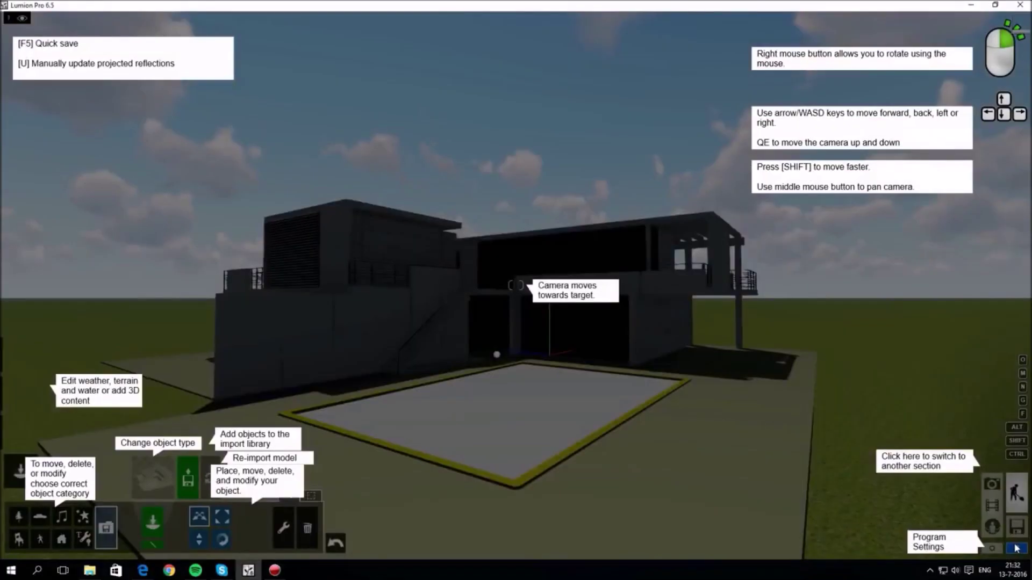
key(a)
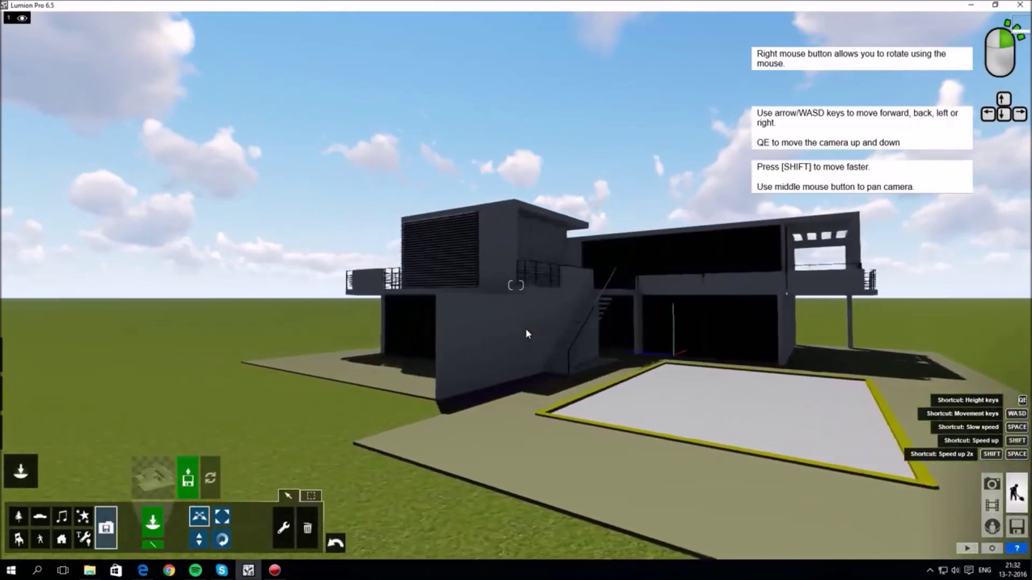
key(d)
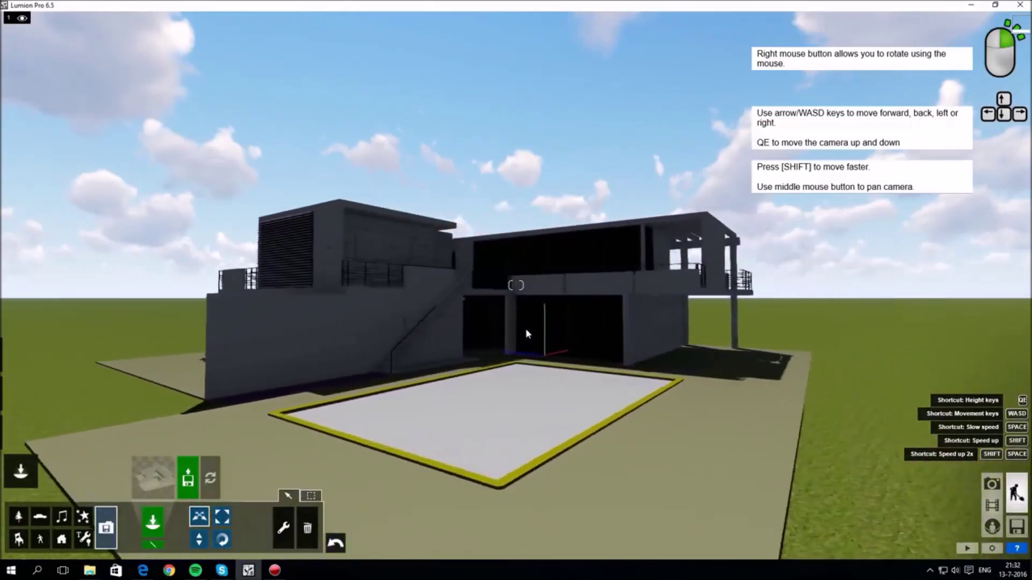
key(d)
key(a)
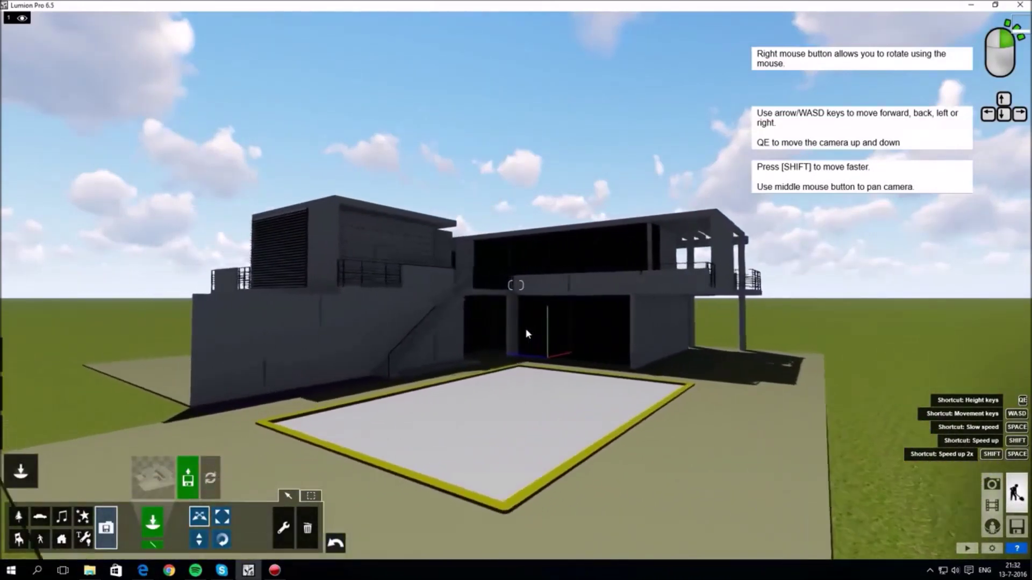
key(w)
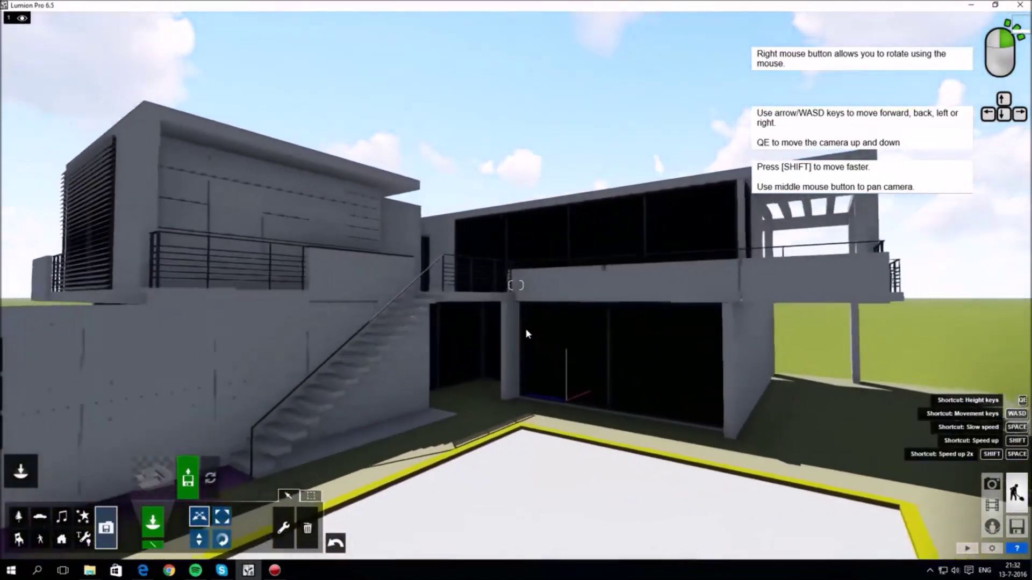
key(s)
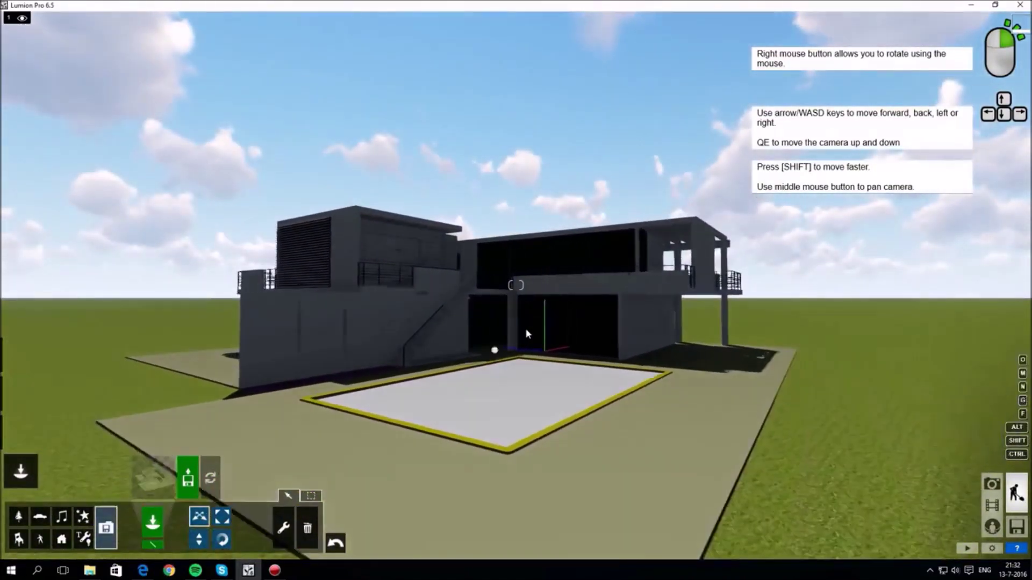
key(q)
key(e)
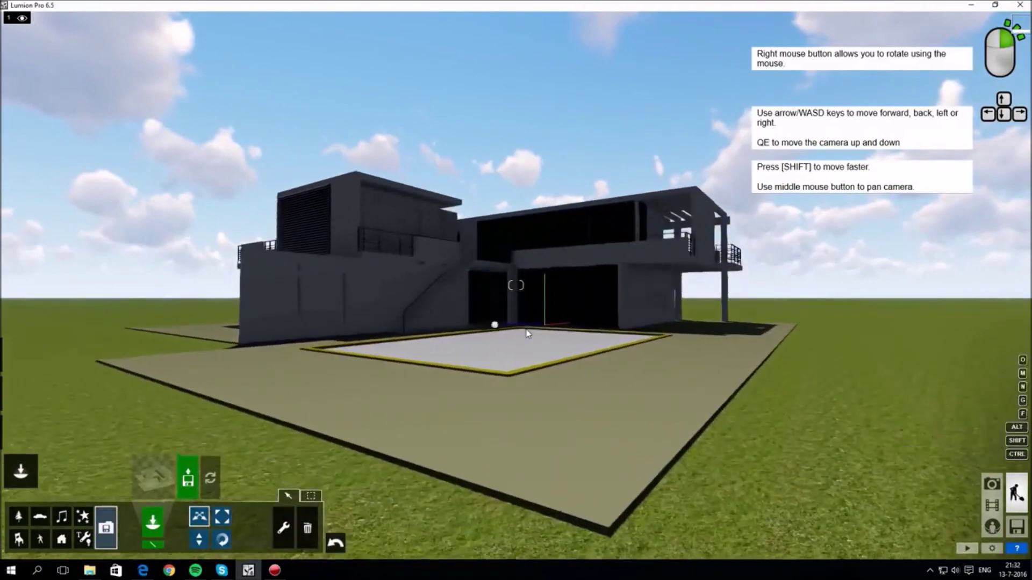
key(q)
right_drag(527, 334, 520, 379)
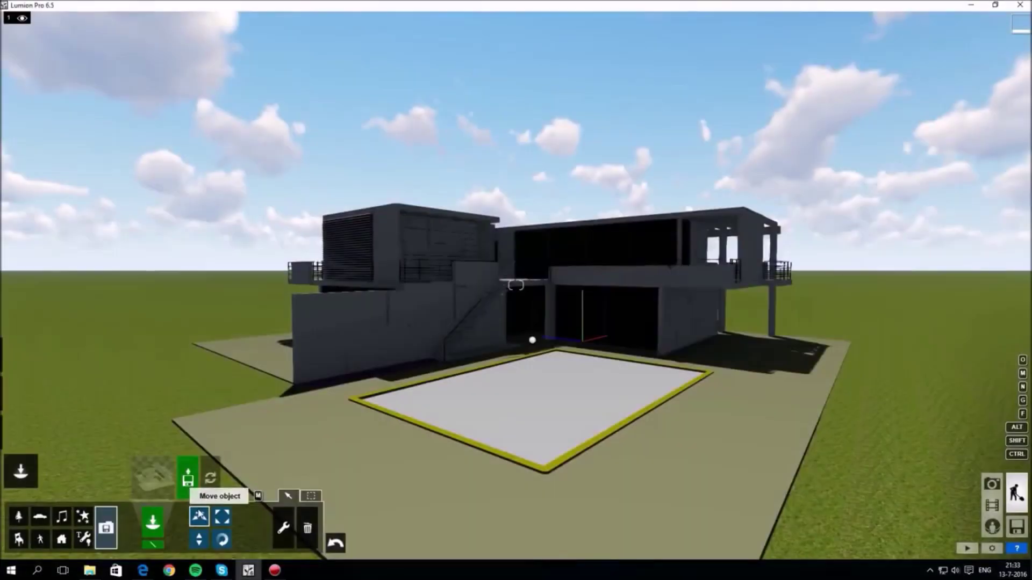
Nudge the house across the ground and try the size, height and rotate tools
drag(532, 340, 557, 340)
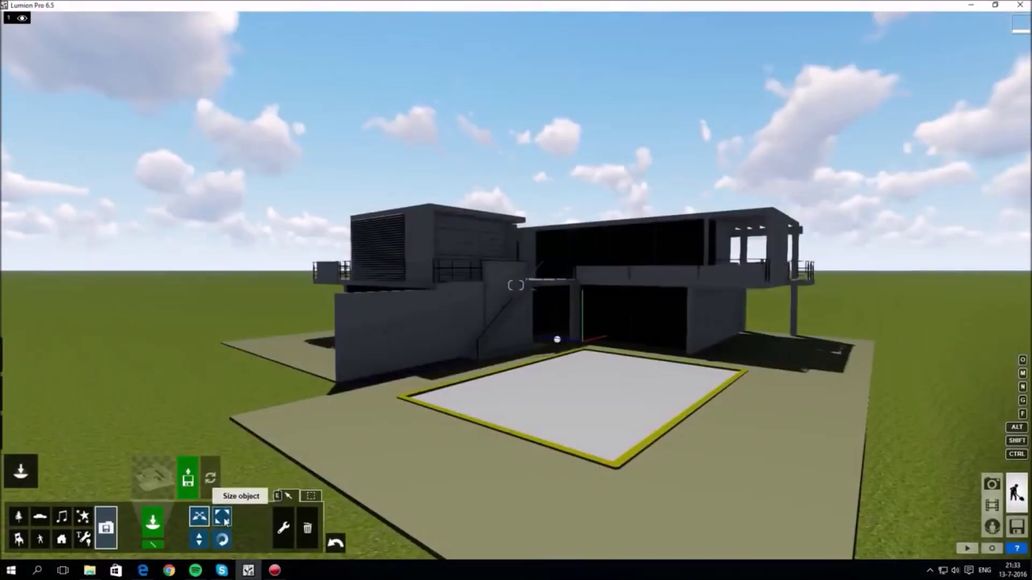
click(222, 517)
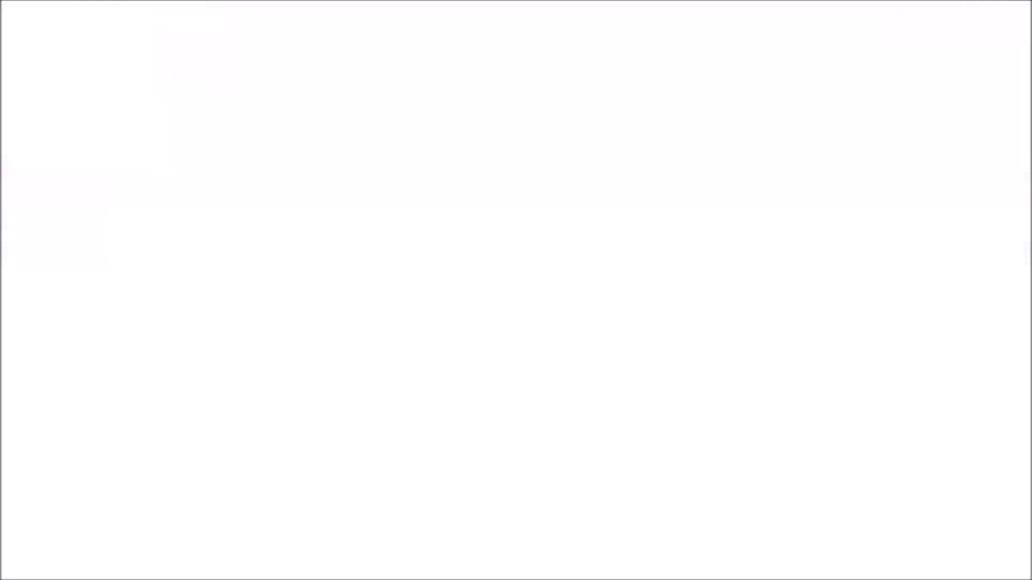
click(199, 539)
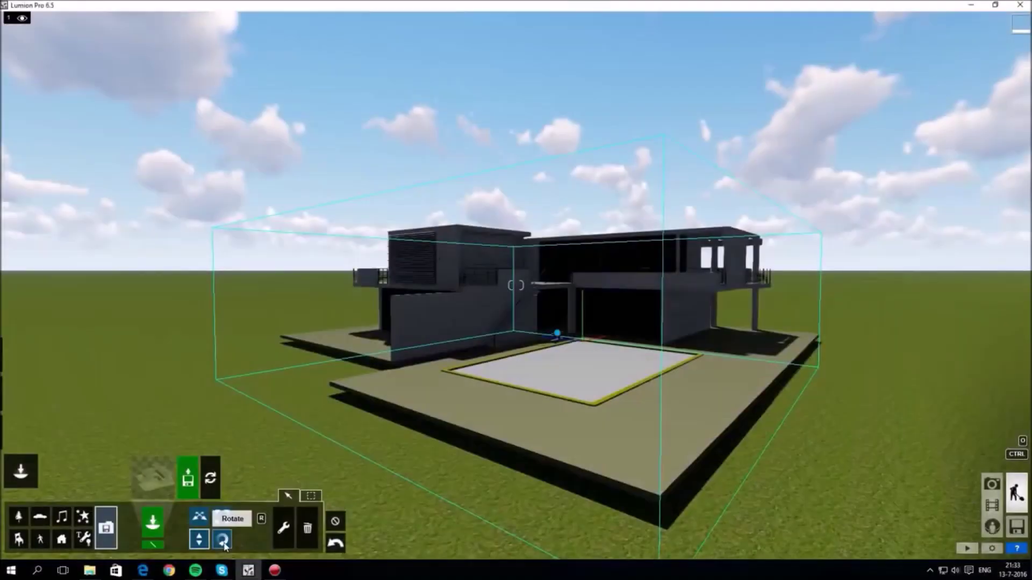
click(222, 539)
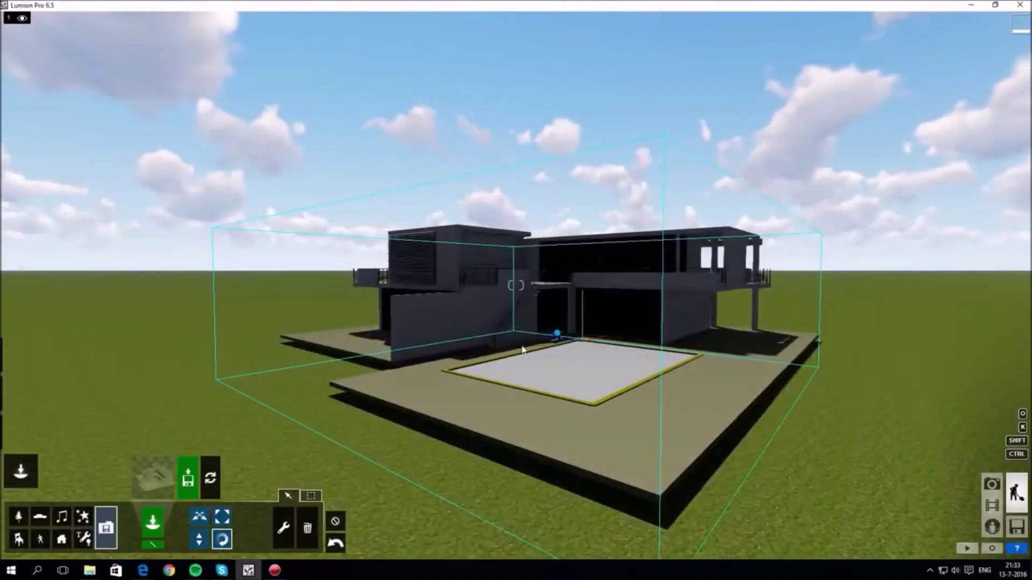
mouse_move(553, 340)
mouse_down()
mouse_move(533, 341)
mouse_move(553, 336)
mouse_up()
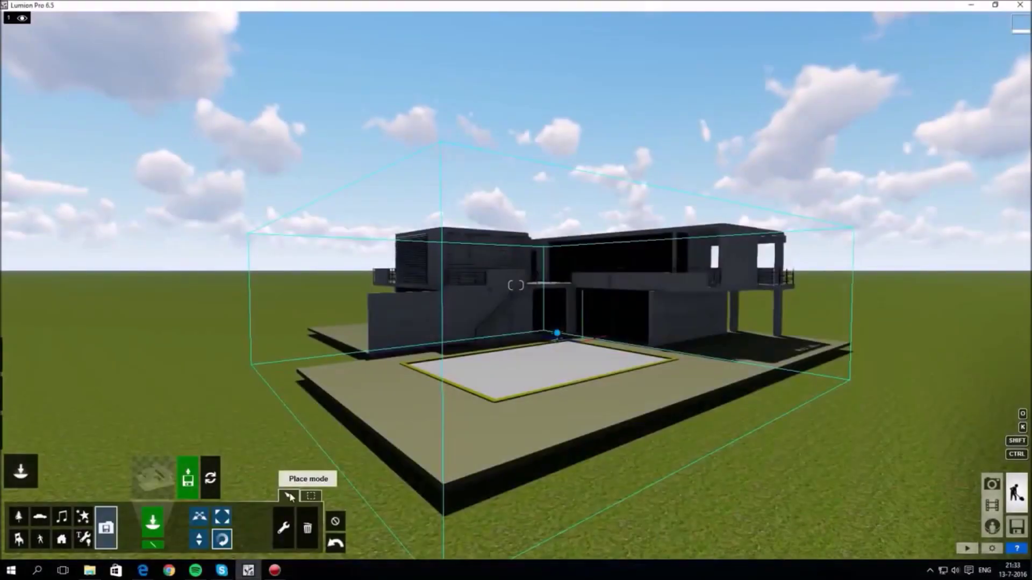
Set the house's position to X 0, Y 0, Z 0
click(316, 496)
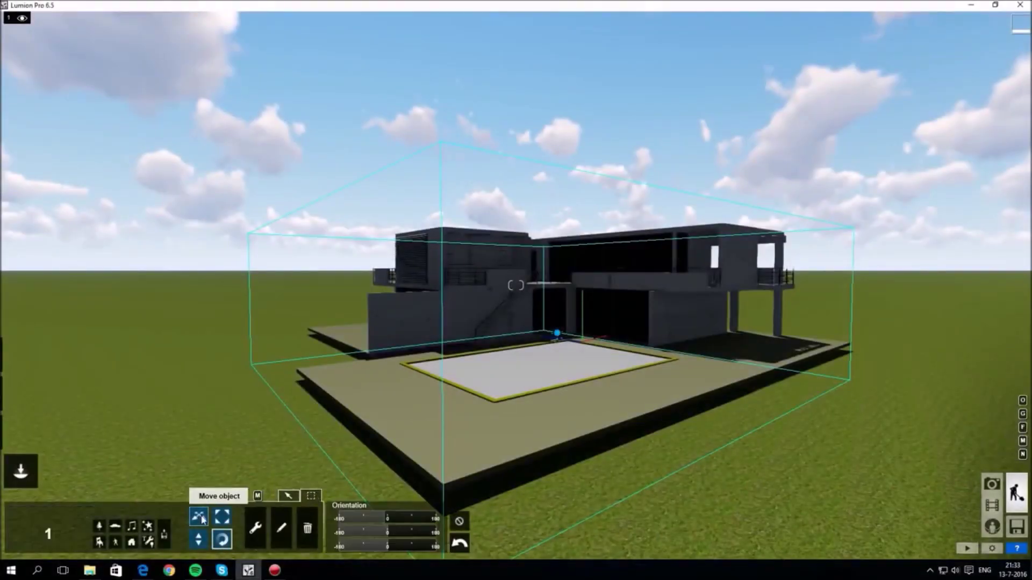
click(367, 516)
text(0)
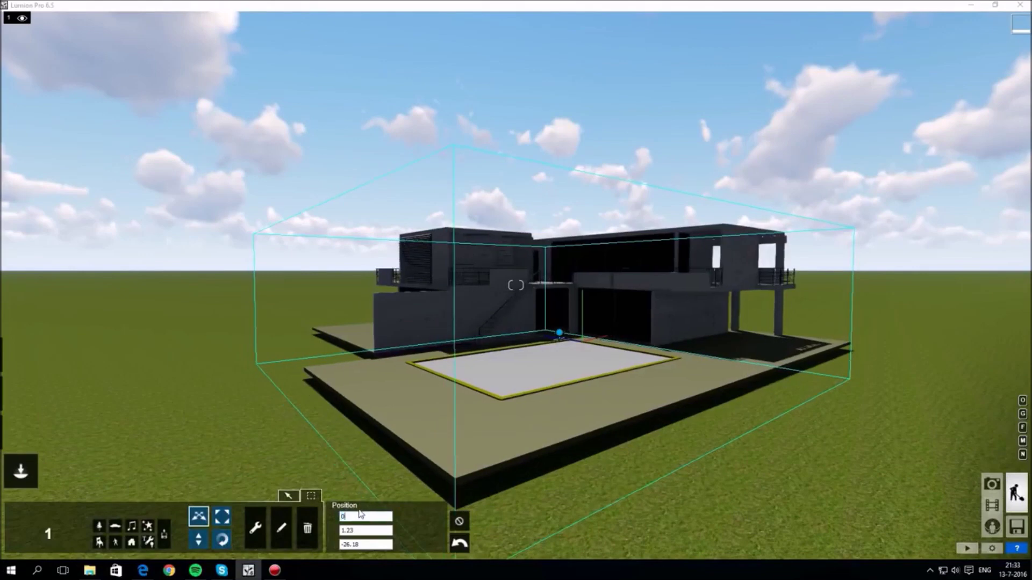
click(357, 530)
text(0)
click(340, 544)
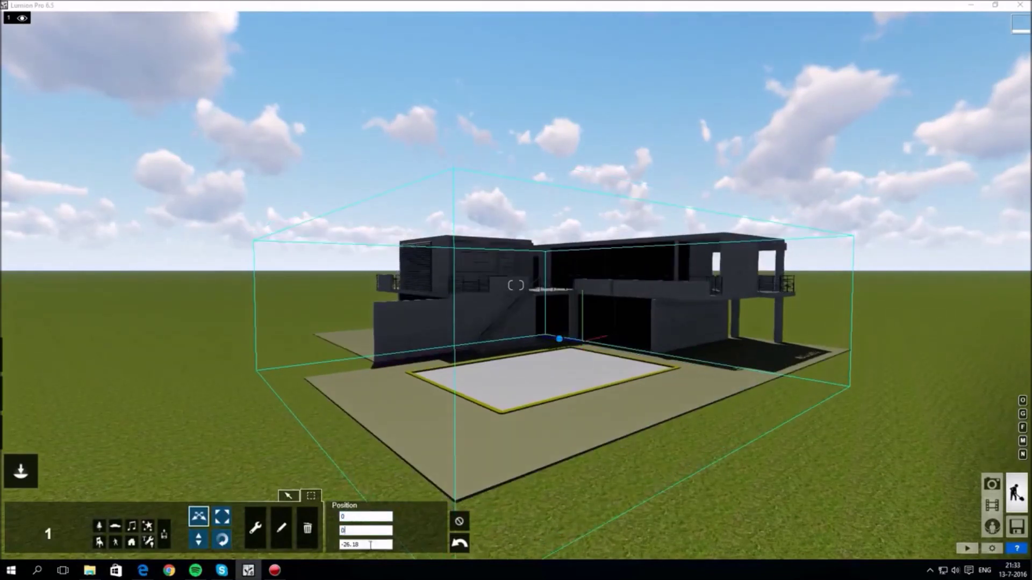
text(0)
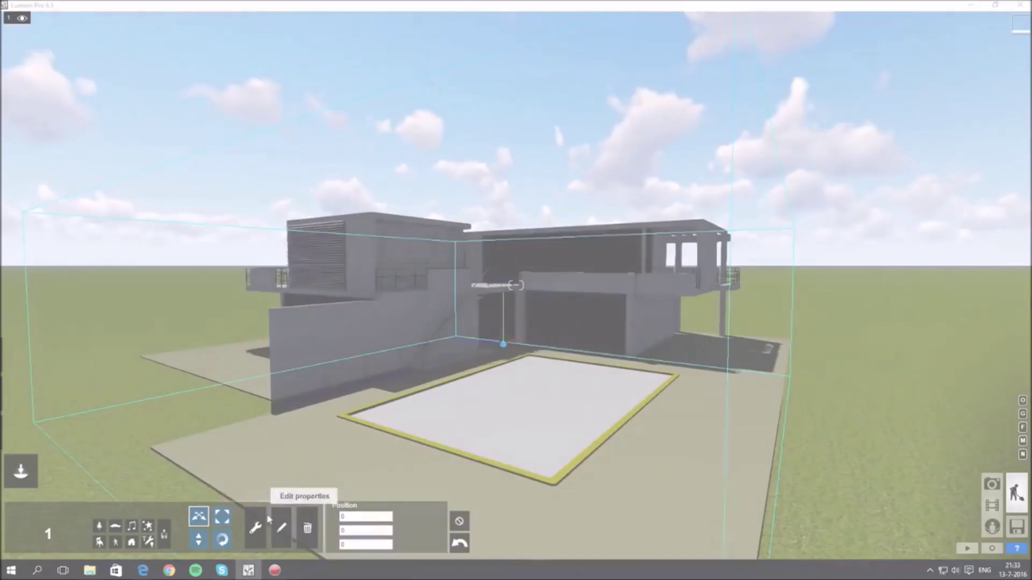
Fine-tune the house's size and rotate it to its final heading
click(221, 516)
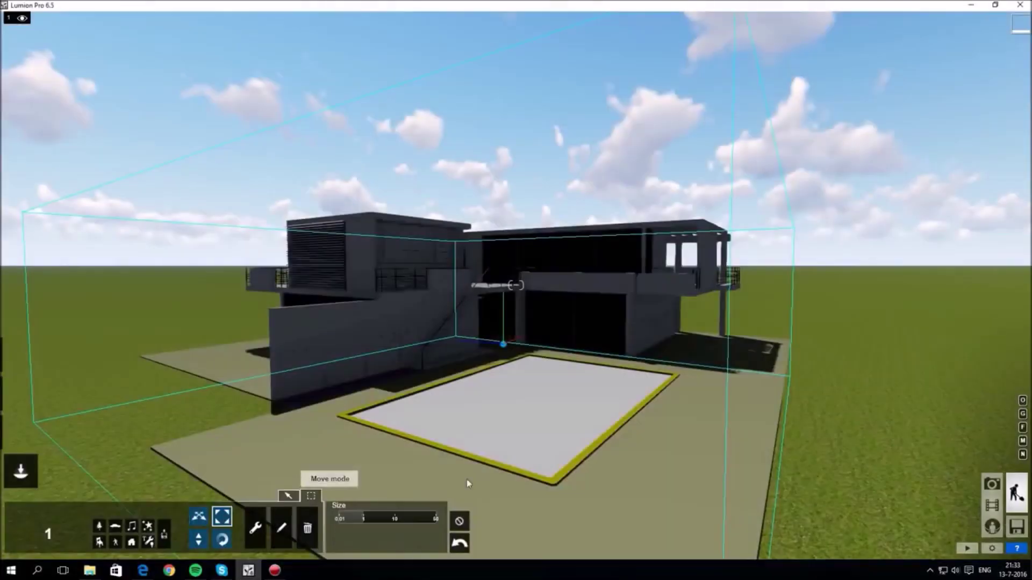
right_drag(468, 483, 419, 486)
mouse_move(364, 519)
mouse_down()
mouse_move(379, 520)
mouse_move(344, 519)
mouse_move(356, 520)
mouse_up()
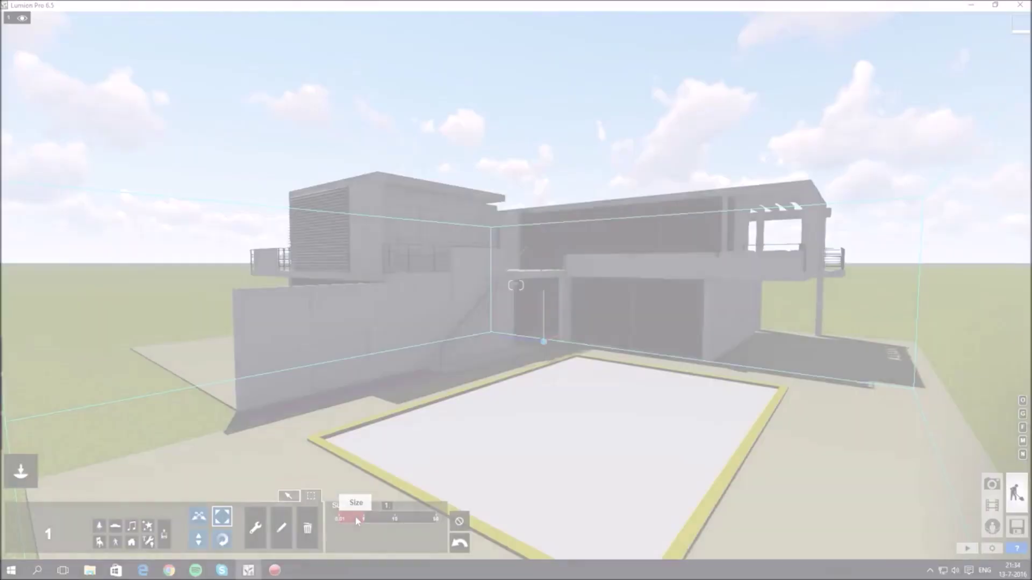
click(221, 539)
drag(382, 521, 369, 552)
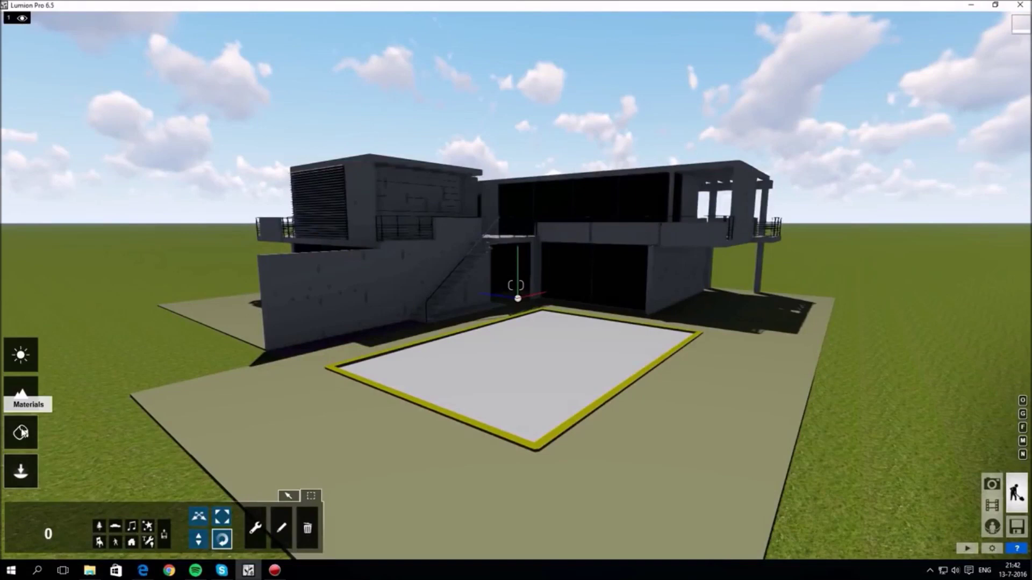
Select the house's Concrete walls in the Material Editor and browse the material categories
click(23, 433)
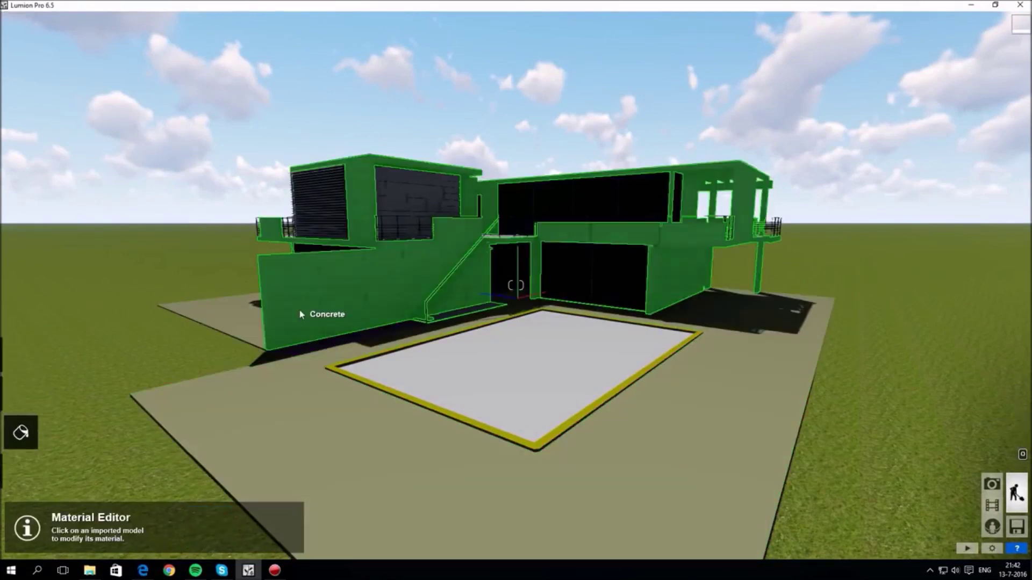
click(301, 310)
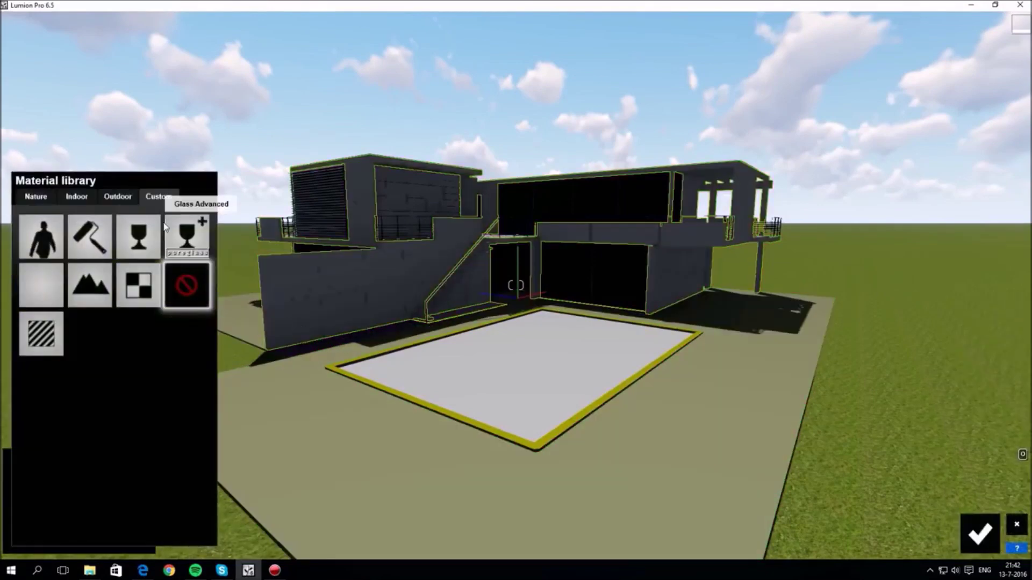
click(34, 199)
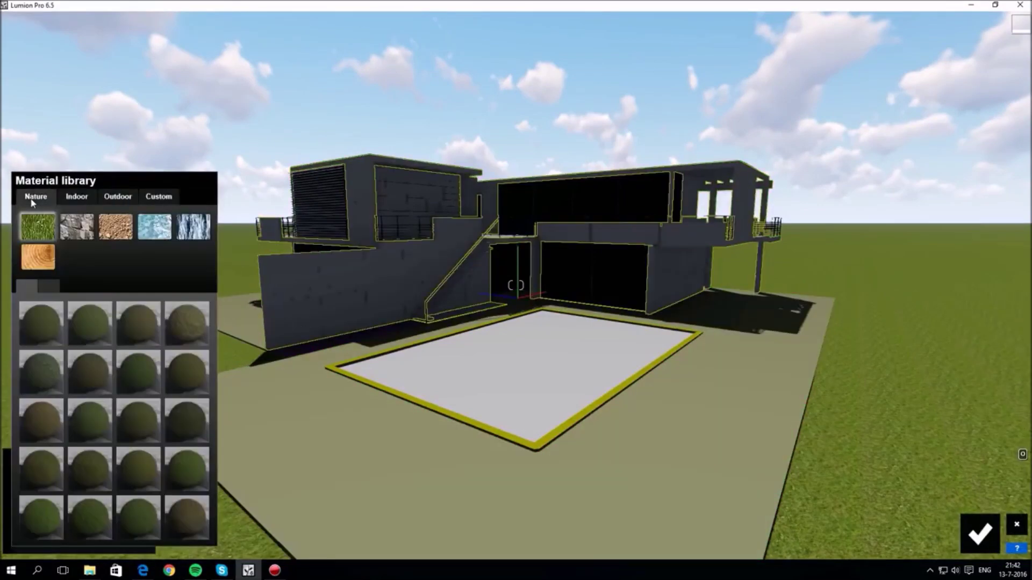
click(78, 198)
click(118, 196)
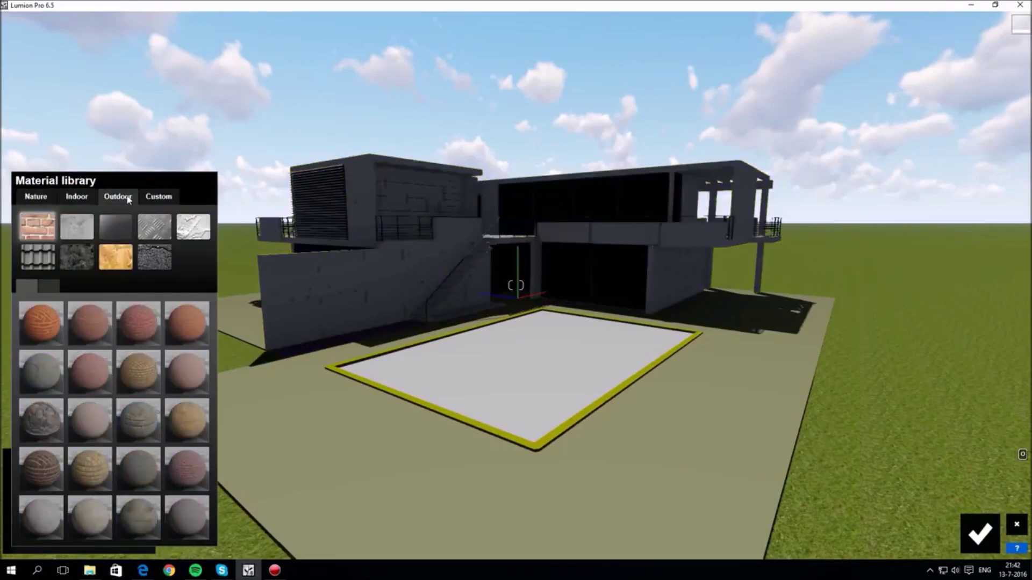
click(168, 198)
Apply Bricks_006a_DDDS_1024 to the walls, enlarge its texture scale and tint its colour
click(121, 200)
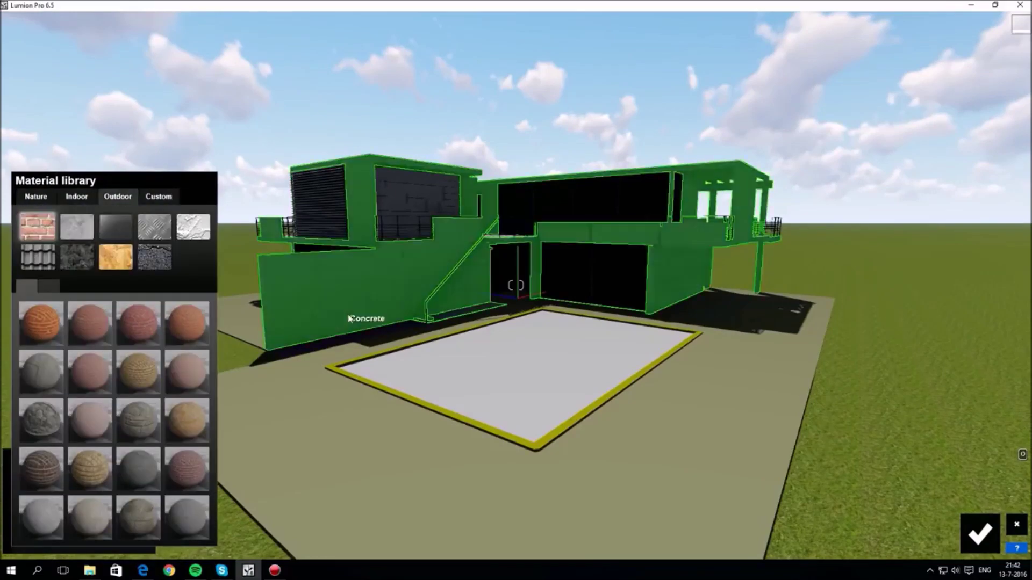
key(w)
right_drag(602, 371, 521, 362)
click(158, 198)
click(117, 197)
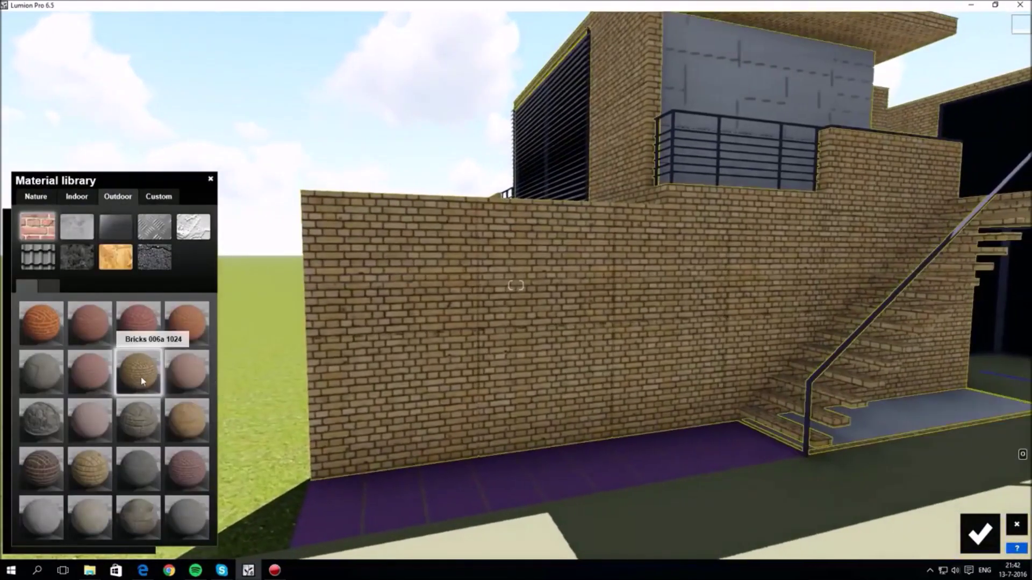
click(143, 371)
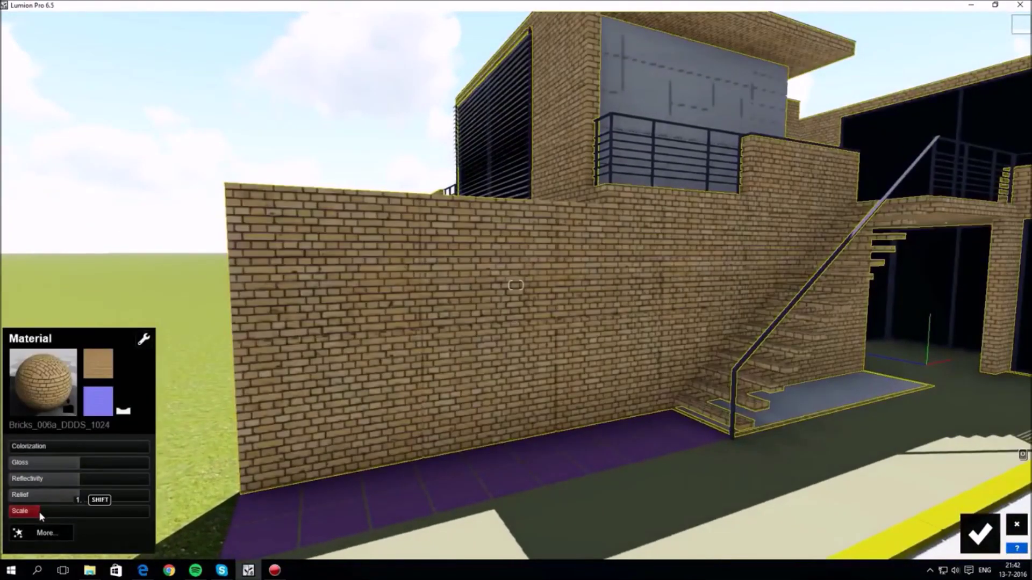
drag(39, 511, 76, 467)
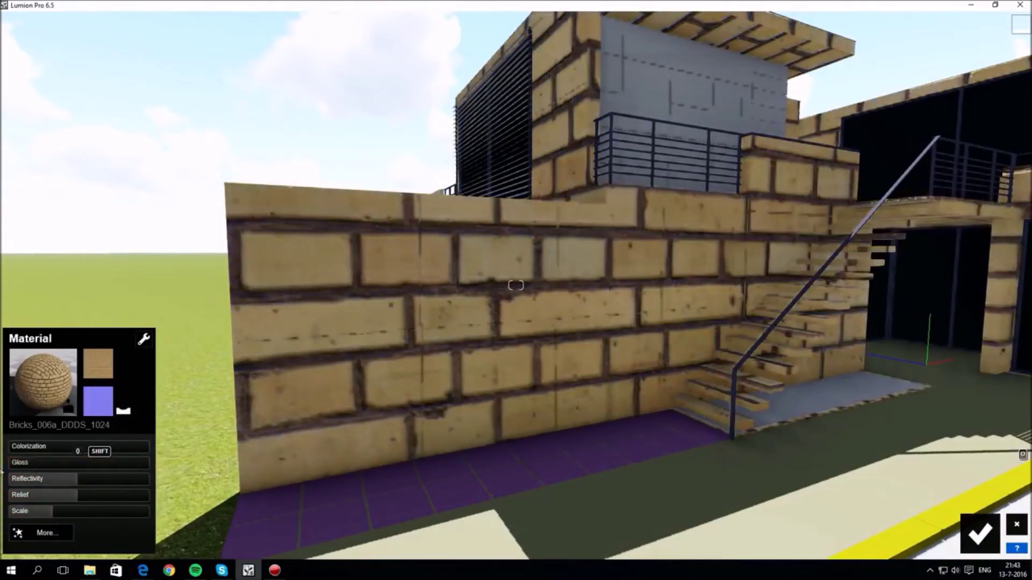
click(95, 445)
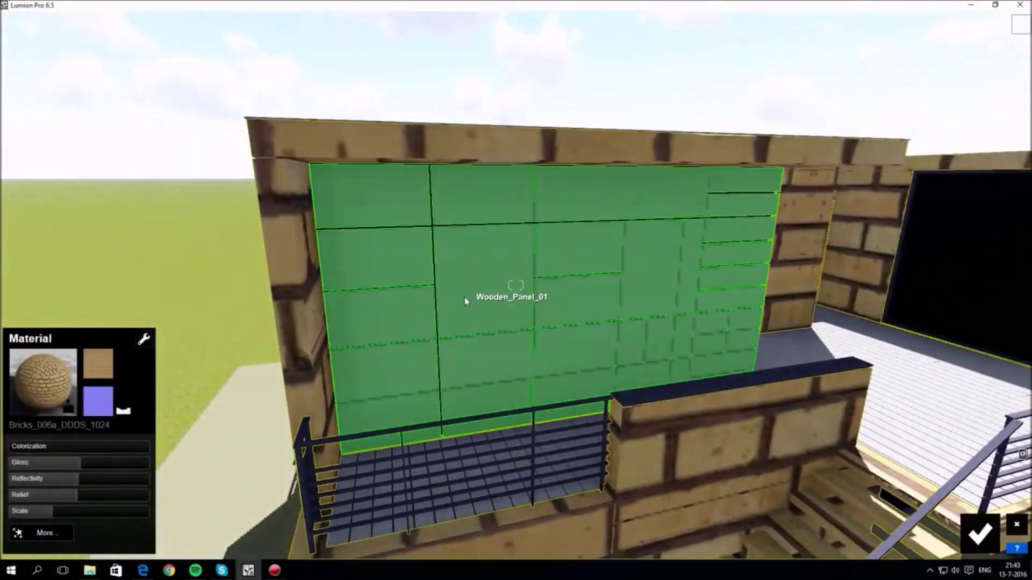
click(464, 298)
Apply an Outdoor wood material to the grey upper wall
click(118, 196)
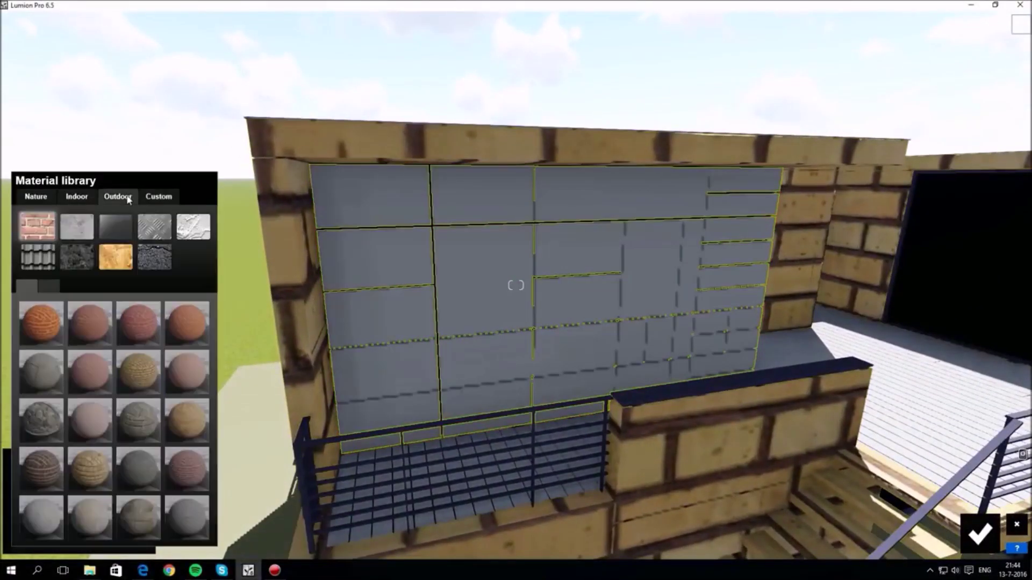
click(115, 256)
click(84, 519)
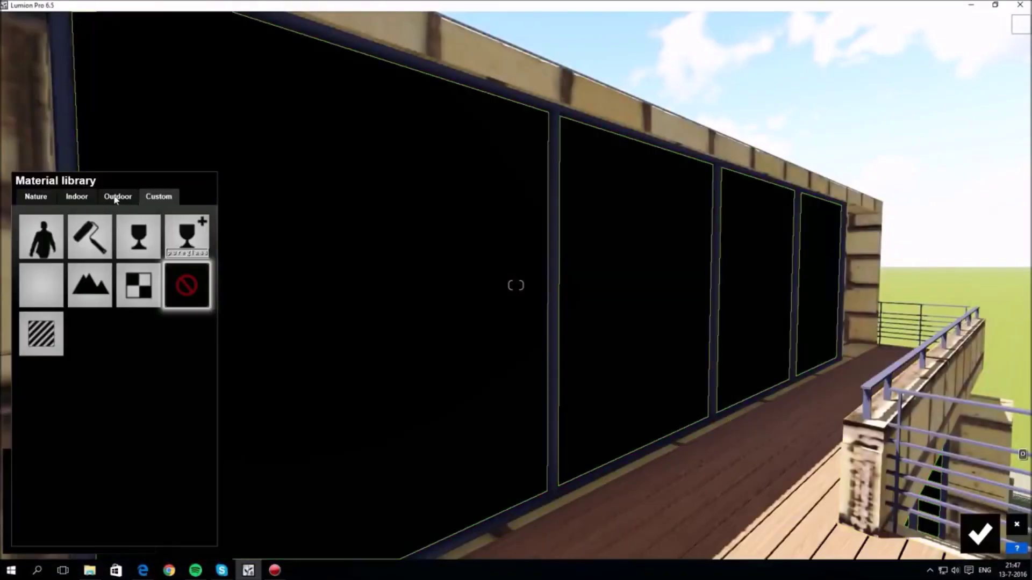
Apply Architectural_Glass_031 to the windows and enlarge its pattern scale
click(117, 197)
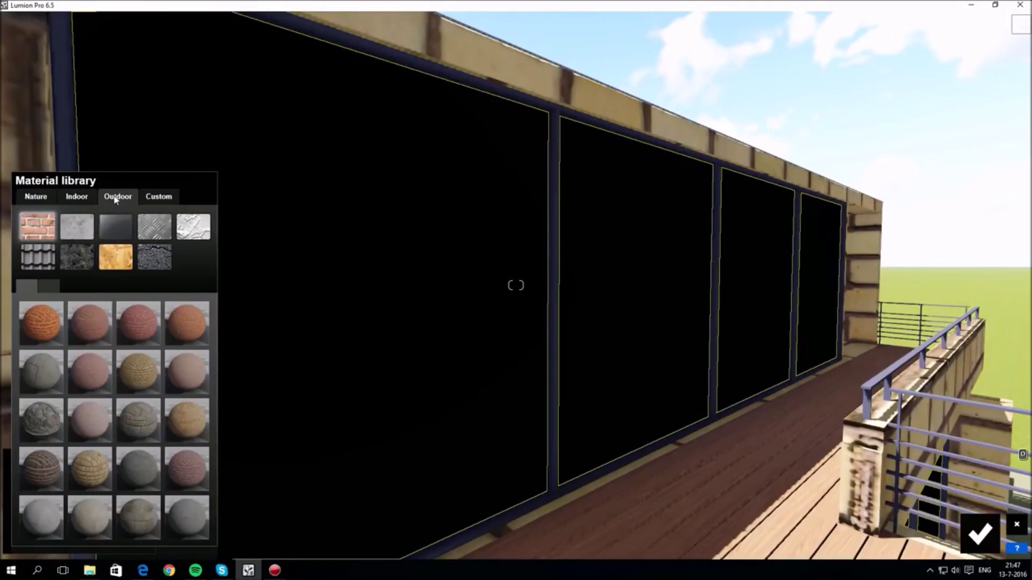
click(116, 226)
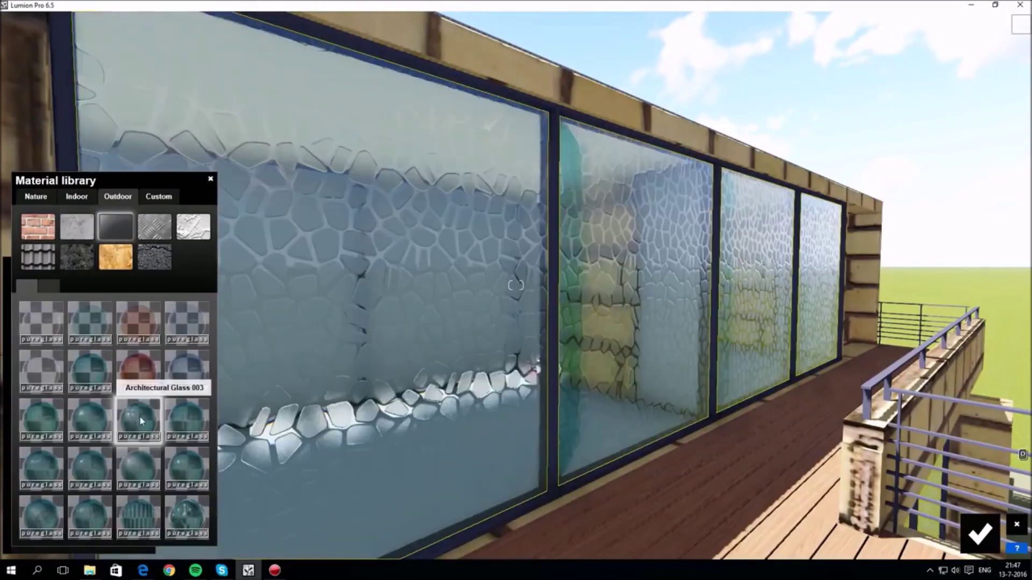
click(116, 198)
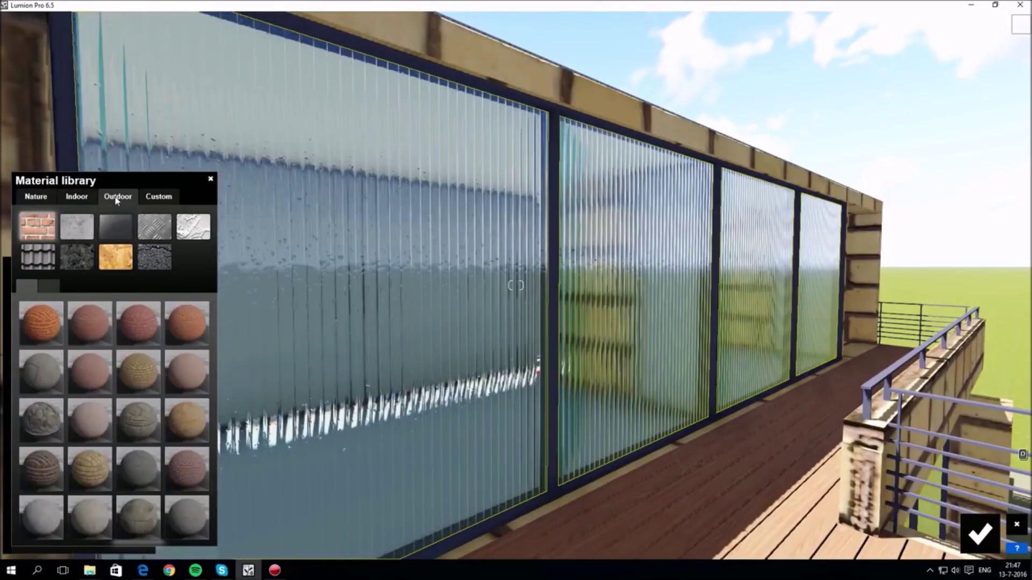
click(118, 225)
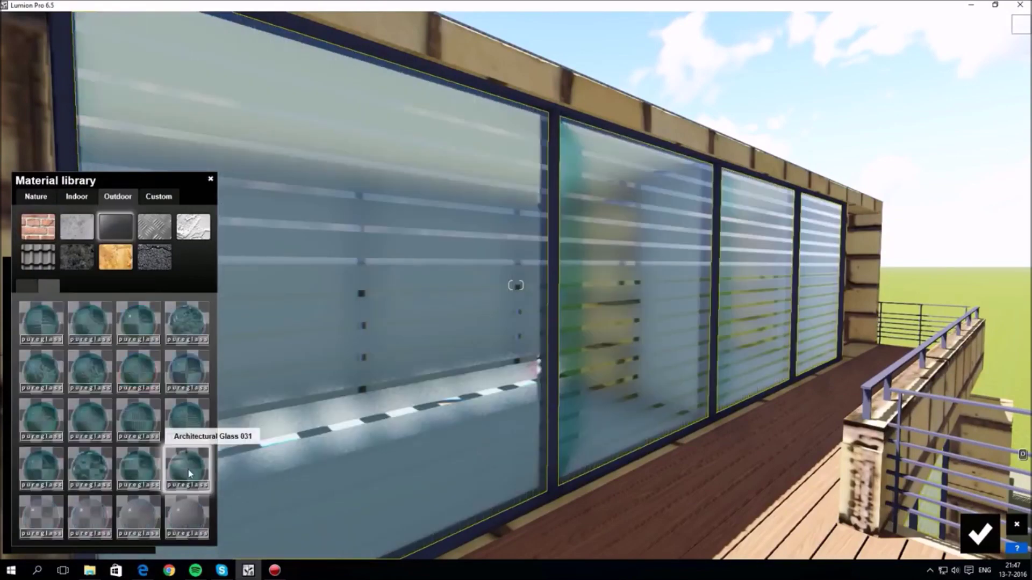
click(170, 475)
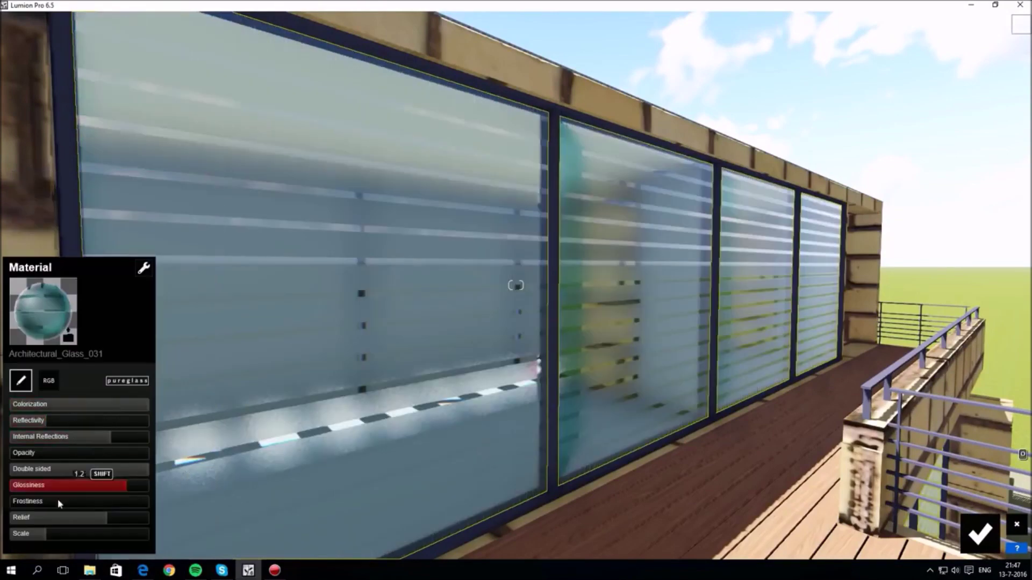
drag(44, 537, 80, 532)
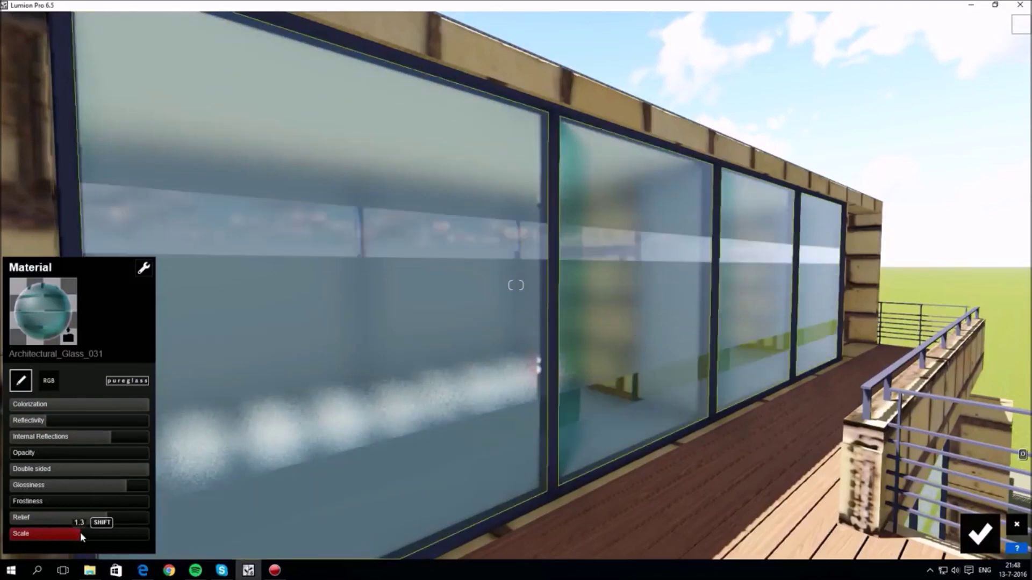
Switch the windows to Custom Glass Advanced with a light-blue tint
click(43, 311)
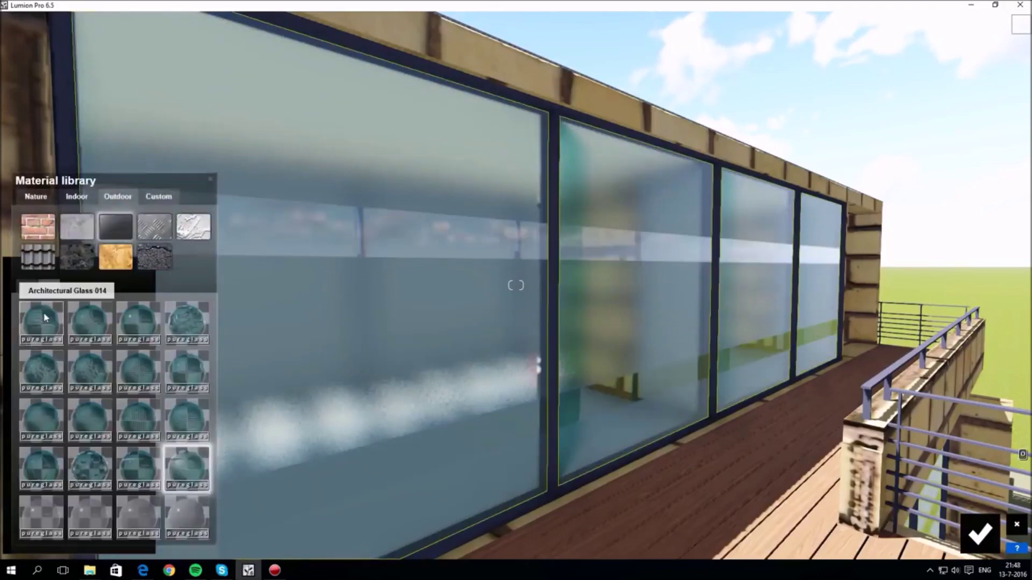
click(166, 199)
click(197, 241)
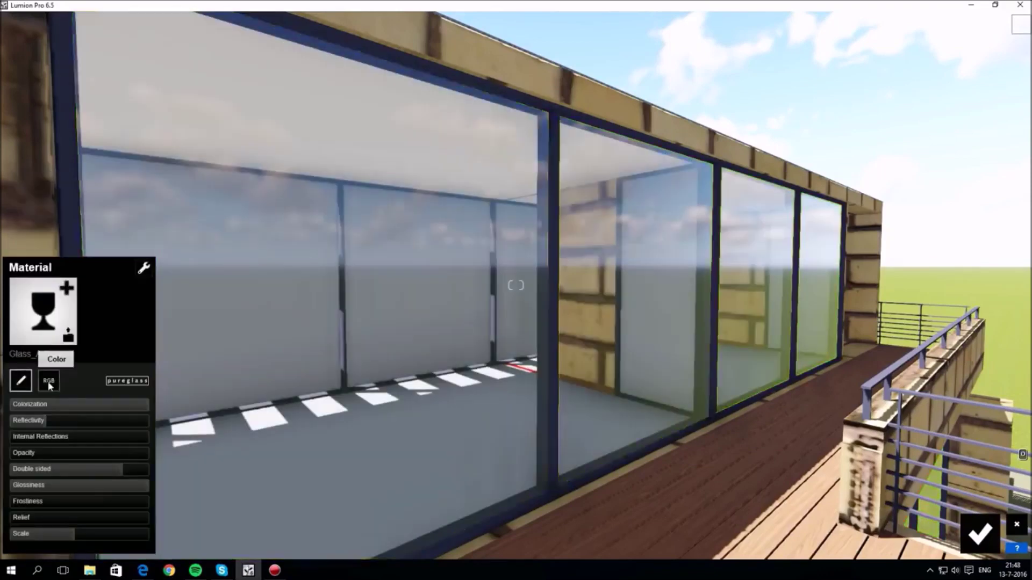
click(48, 380)
click(92, 416)
mouse_move(92, 416)
mouse_down()
mouse_move(42, 424)
mouse_move(39, 470)
mouse_move(70, 440)
mouse_move(62, 419)
mouse_move(179, 421)
mouse_move(63, 418)
mouse_up()
click(22, 381)
Lower the glass reflectivity, opacity and relief, keeping it clear rather than frosted
drag(26, 454, 81, 503)
mouse_move(15, 503)
mouse_down()
mouse_move(174, 504)
mouse_move(9, 506)
mouse_move(75, 524)
mouse_move(73, 535)
mouse_move(11, 540)
mouse_move(170, 530)
mouse_move(40, 524)
mouse_up()
right_drag(355, 487, 227, 484)
key(d)
key(s)
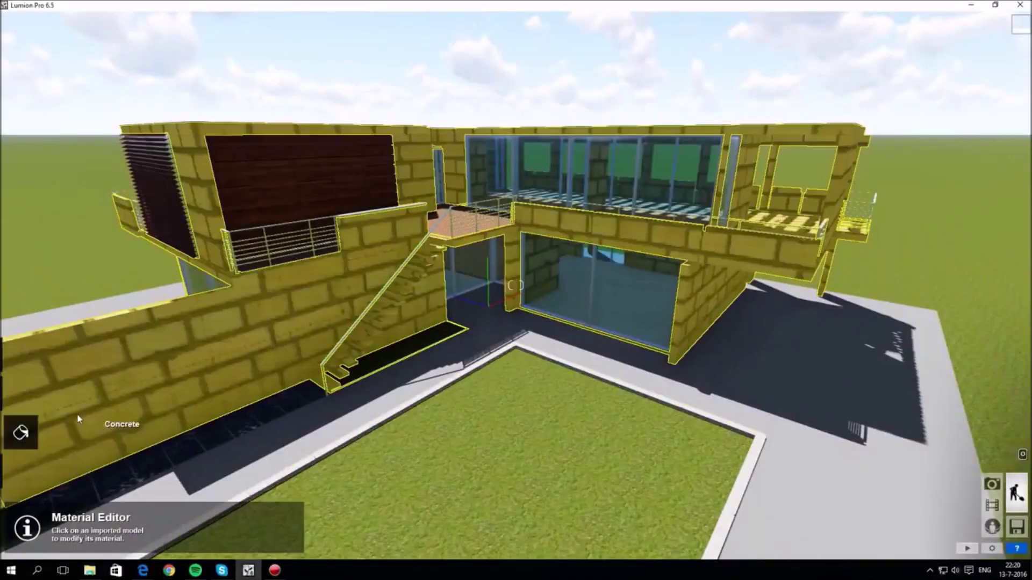
Load MaterialSet_ModernHouse_Overview_v2.mtt and overwrite the house's current materials
click(259, 347)
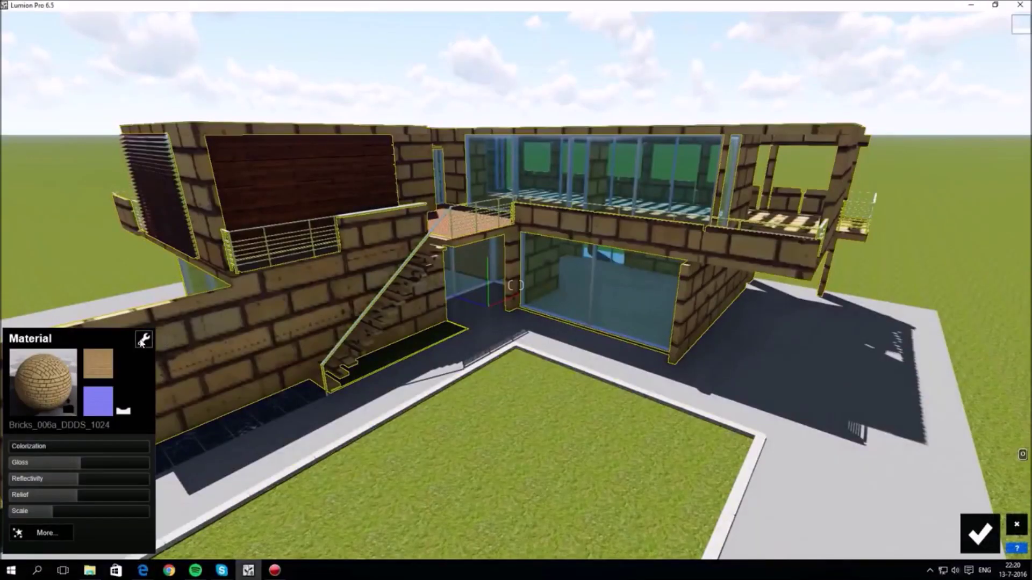
click(142, 340)
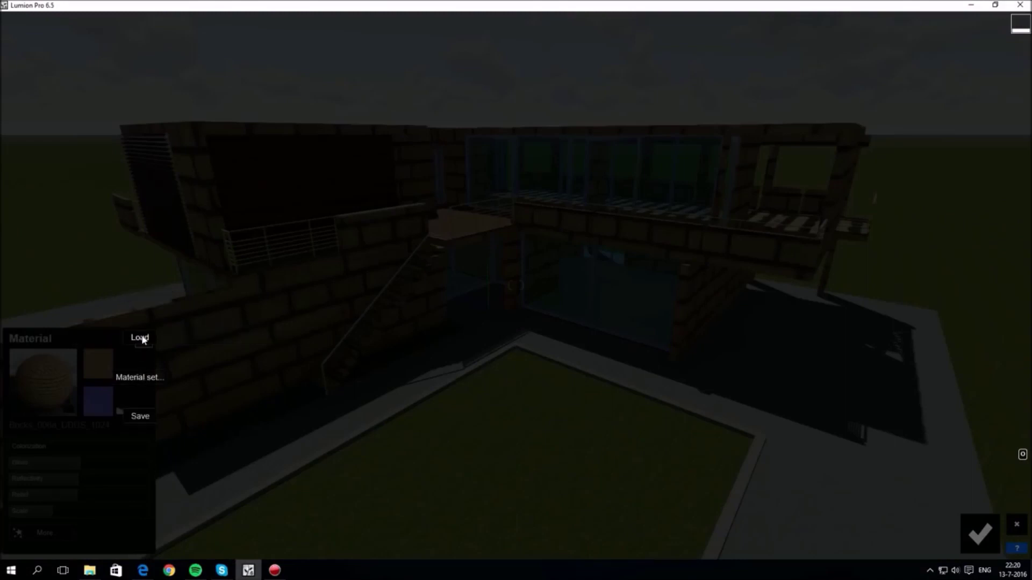
click(140, 338)
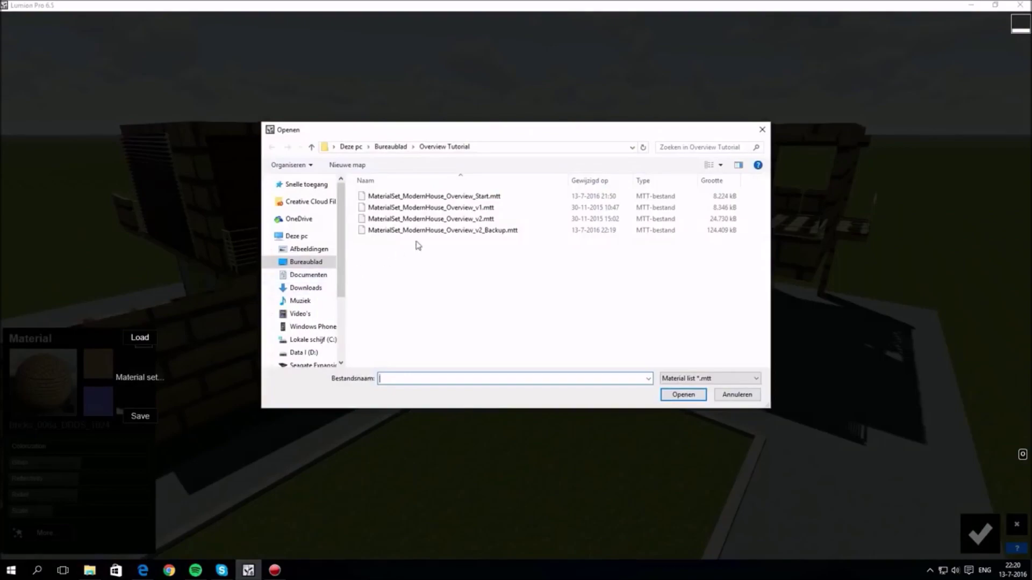
click(454, 219)
click(683, 396)
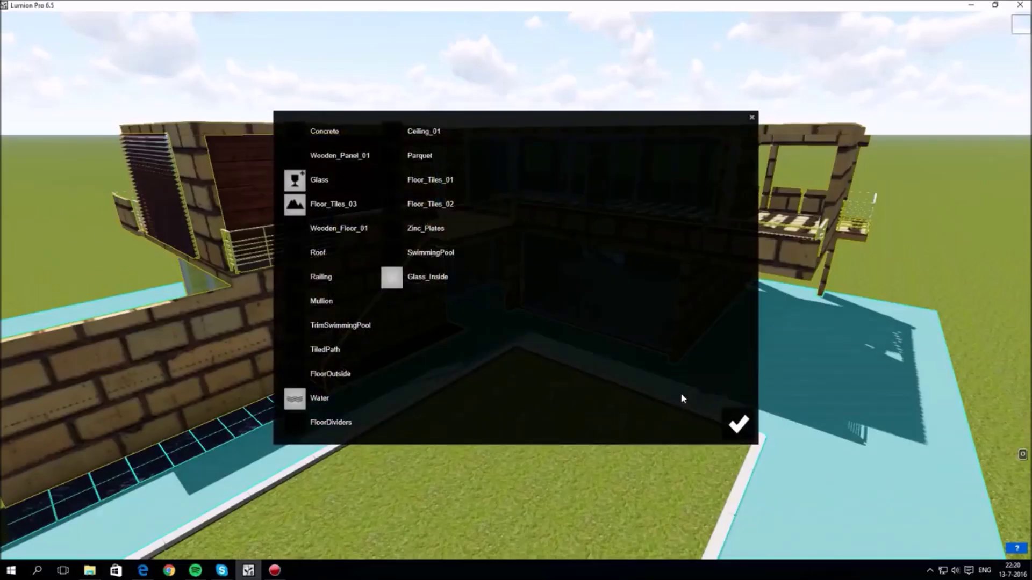
click(737, 426)
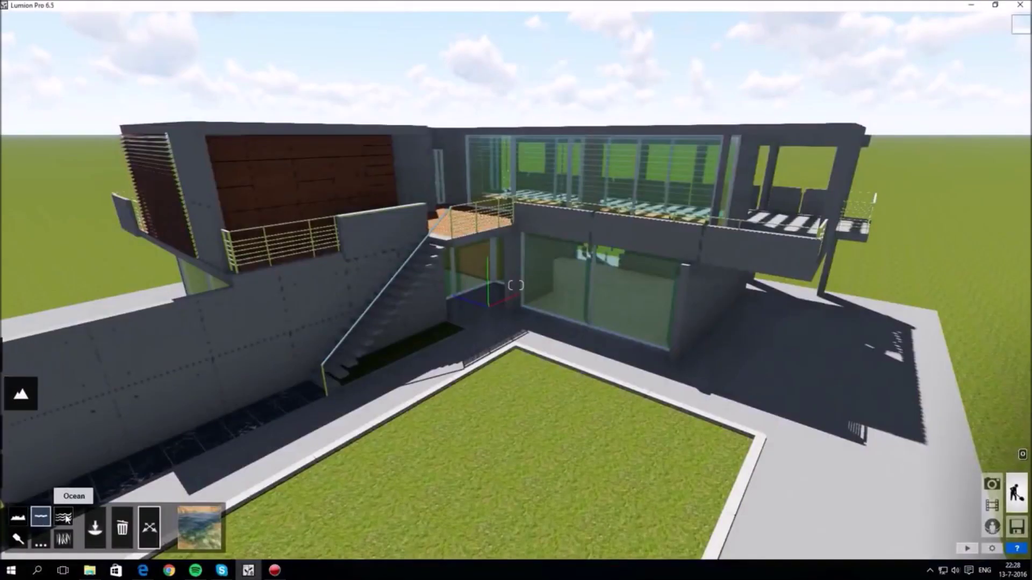
Switch on realistic grass and make it taller, size 1.2 and wildness 1.5
click(65, 541)
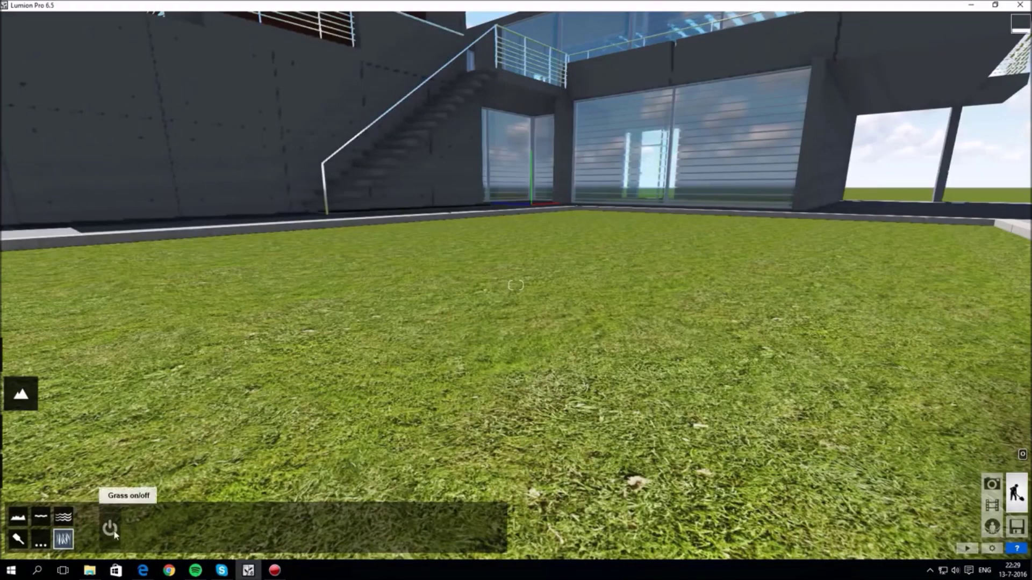
click(113, 531)
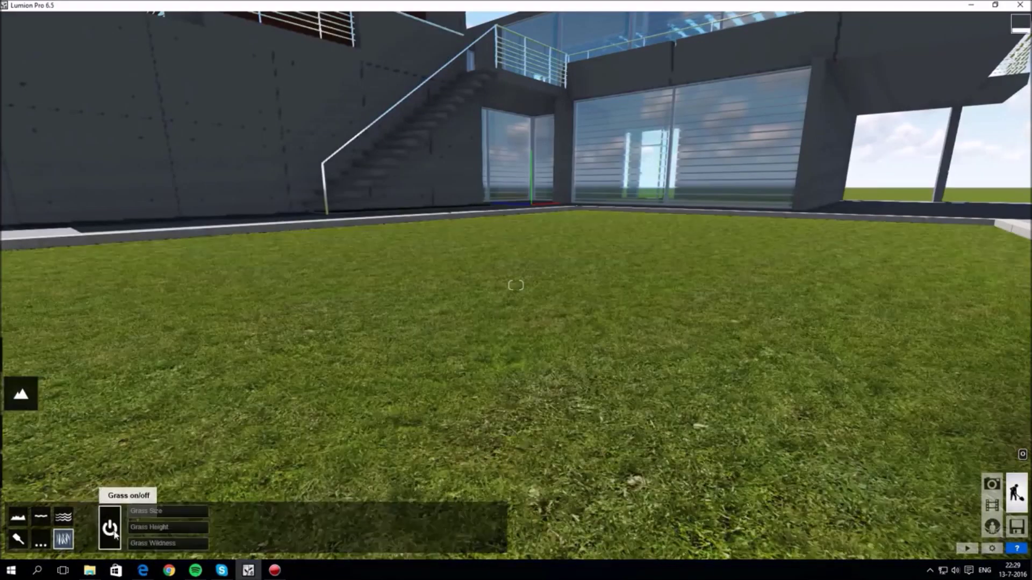
drag(138, 528, 176, 548)
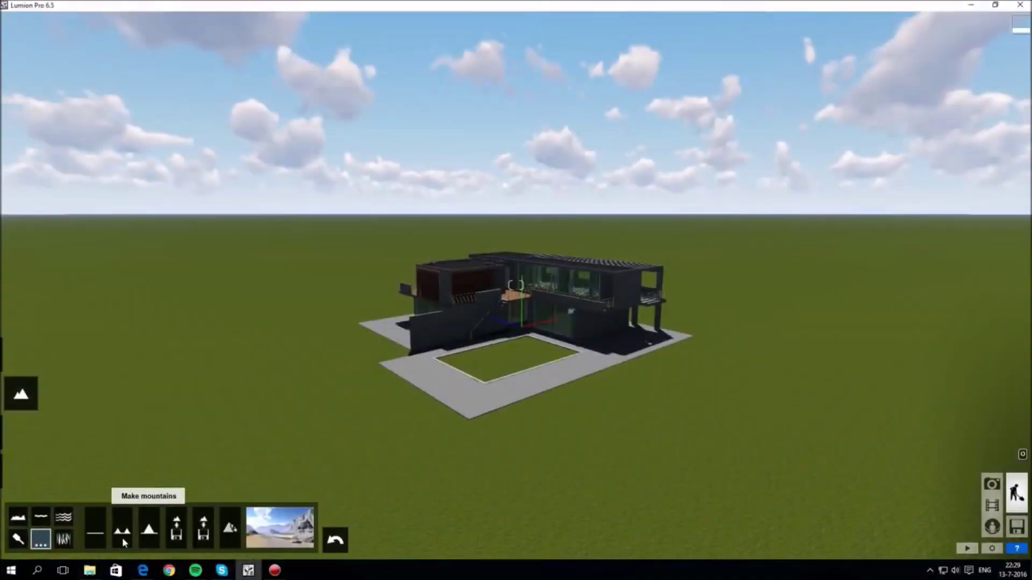
click(123, 541)
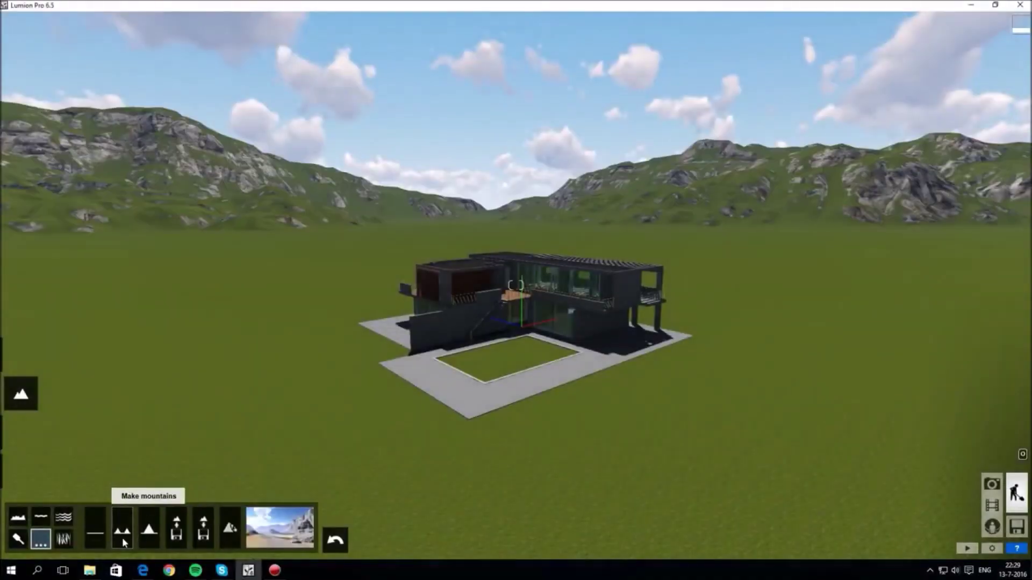
Apply a sandy landscape preset and paint stone, sand and rock textures onto the terrain
click(273, 529)
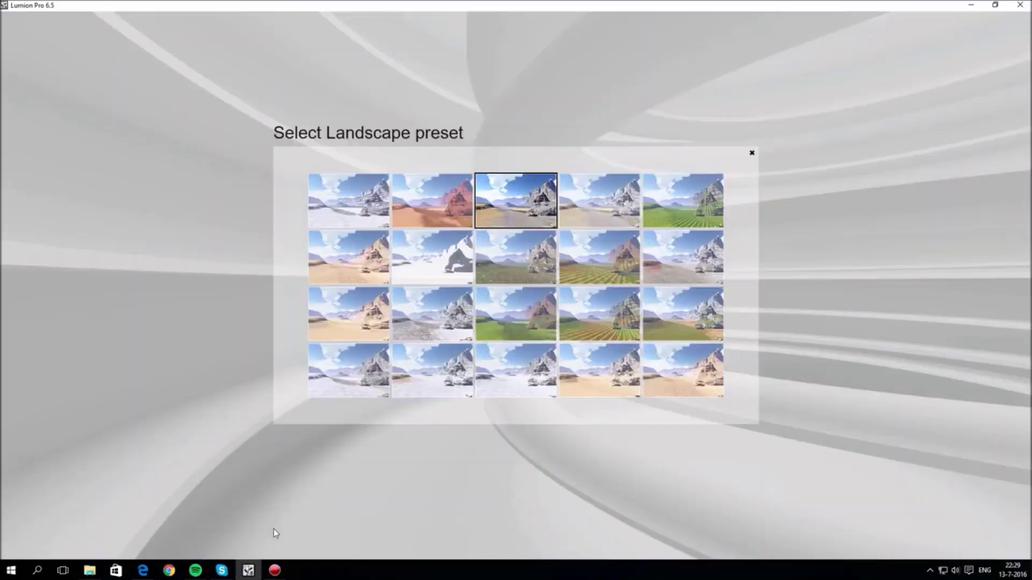
click(333, 255)
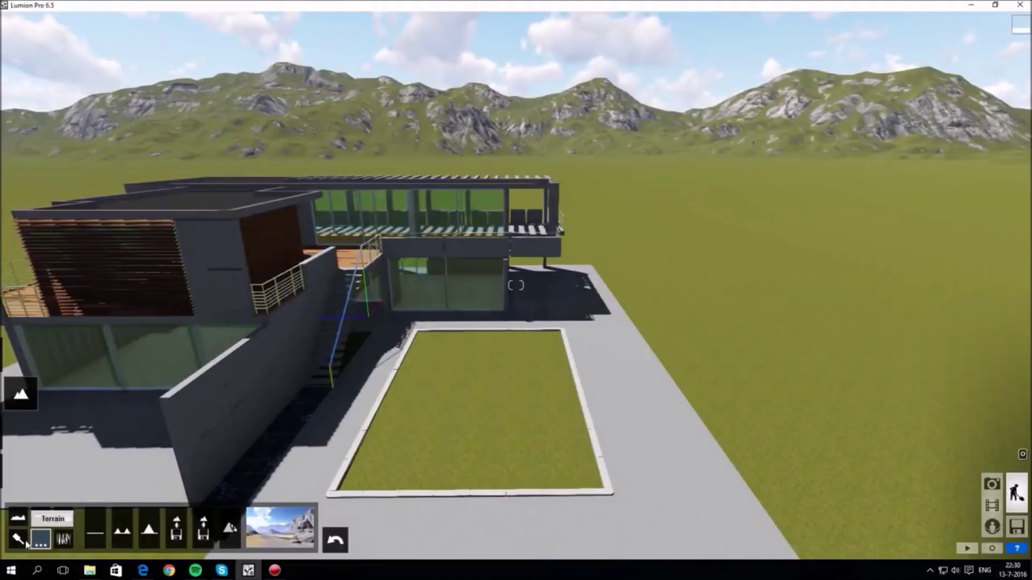
click(18, 539)
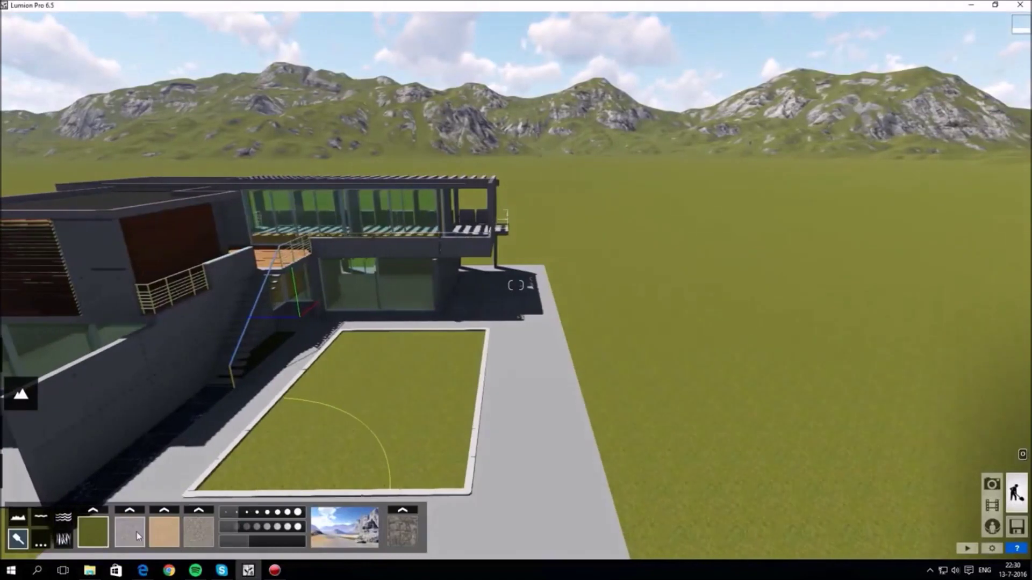
mouse_move(354, 415)
mouse_down()
mouse_move(404, 389)
mouse_move(425, 478)
mouse_move(472, 410)
mouse_up()
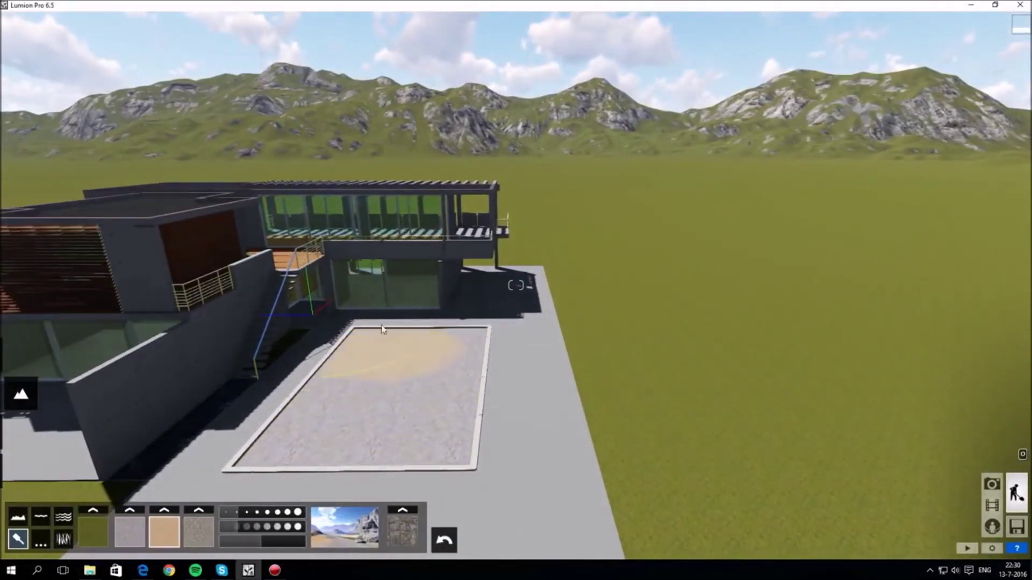
drag(471, 346, 570, 307)
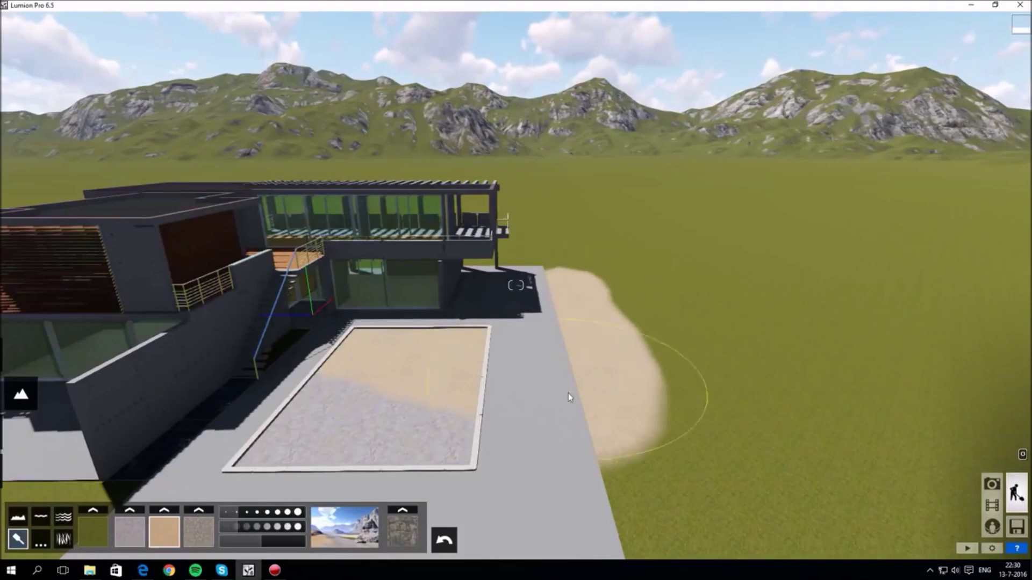
drag(568, 397, 271, 490)
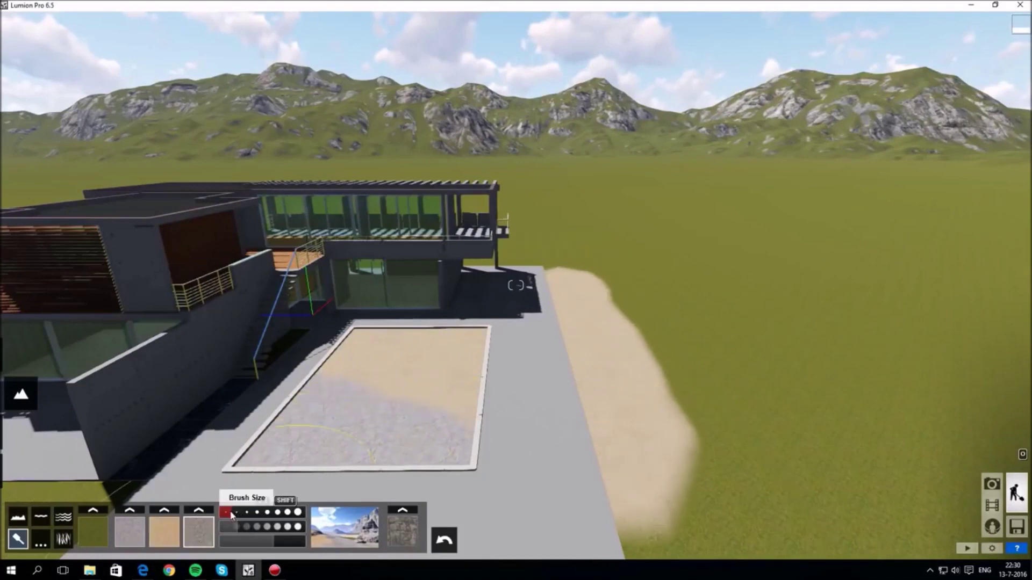
drag(241, 528, 260, 528)
mouse_move(619, 296)
mouse_down()
mouse_move(667, 472)
mouse_move(763, 495)
mouse_up()
drag(273, 545, 264, 544)
click(64, 523)
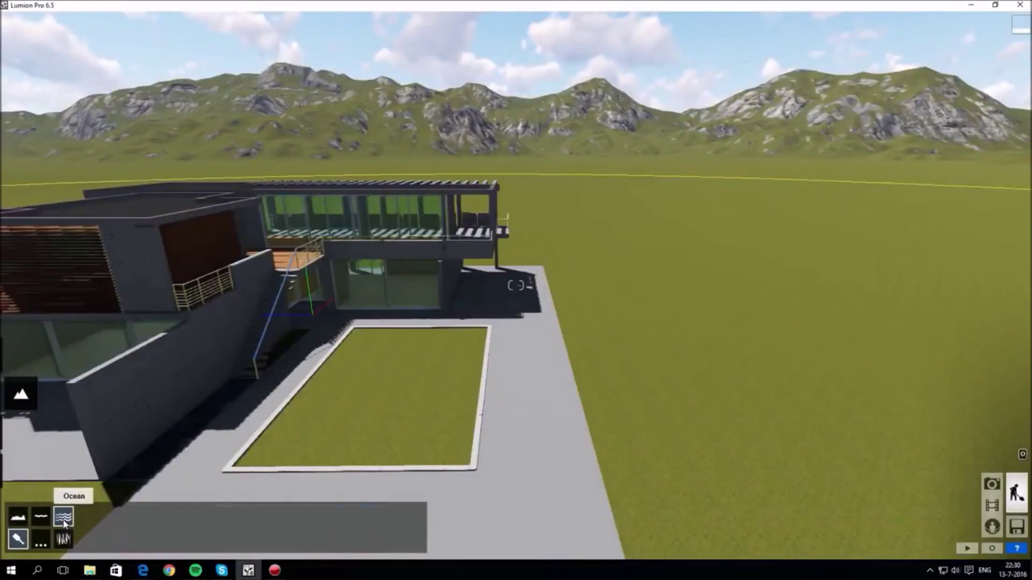
Flood the site with ocean water and raise the ocean level
key(s)
right_drag(430, 397, 350, 429)
click(110, 530)
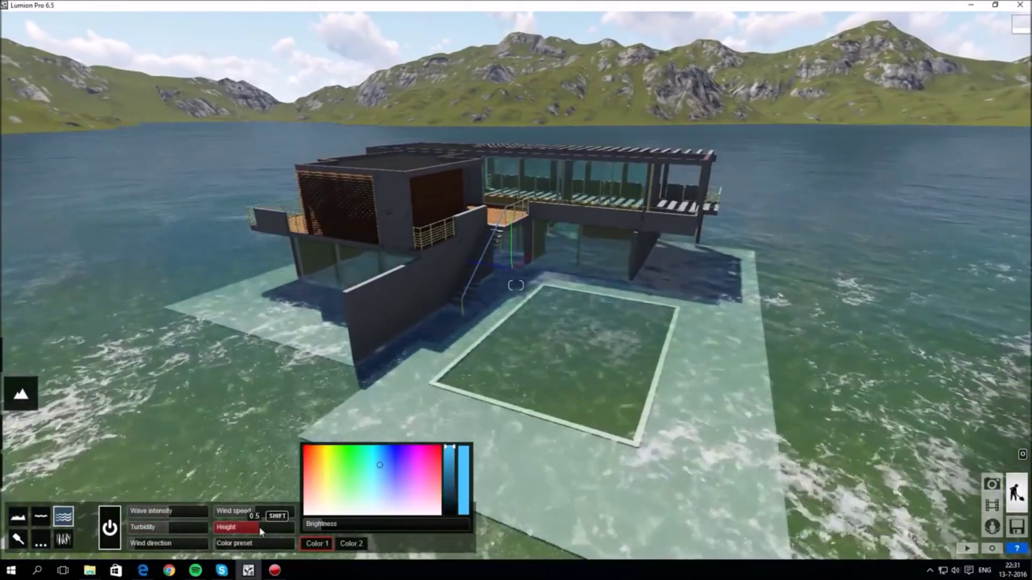
shift+drag(259, 527, 351, 518)
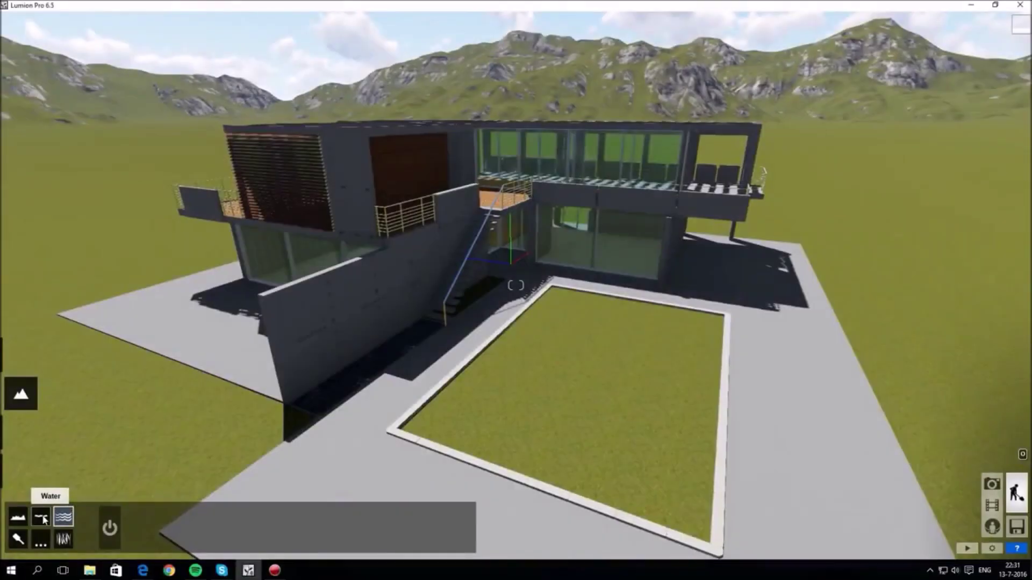
Place a water area over the lawn and raise its surface
click(39, 517)
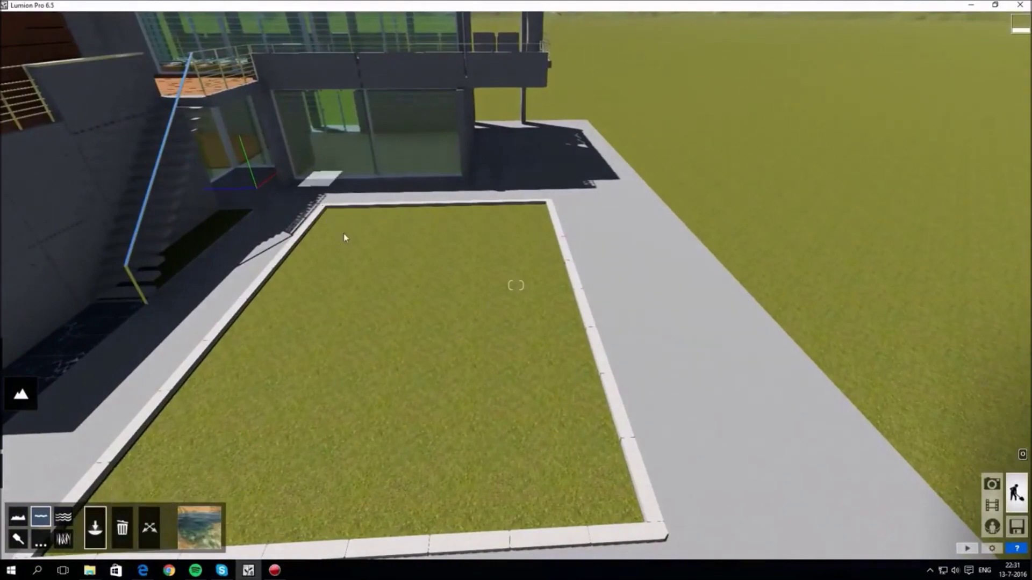
drag(301, 205, 637, 517)
mouse_move(612, 446)
mouse_down()
mouse_move(607, 411)
mouse_move(608, 431)
mouse_up()
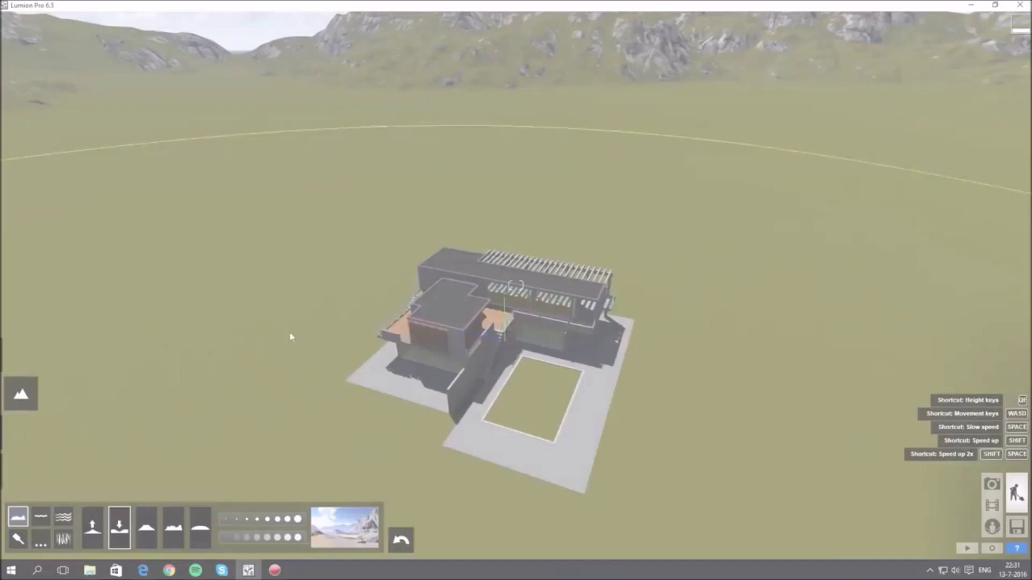
Raise a hill, then lower the terrain to dig a pit inside the pool frame
mouse_move(253, 219)
mouse_down()
mouse_move(364, 179)
mouse_move(462, 175)
mouse_up()
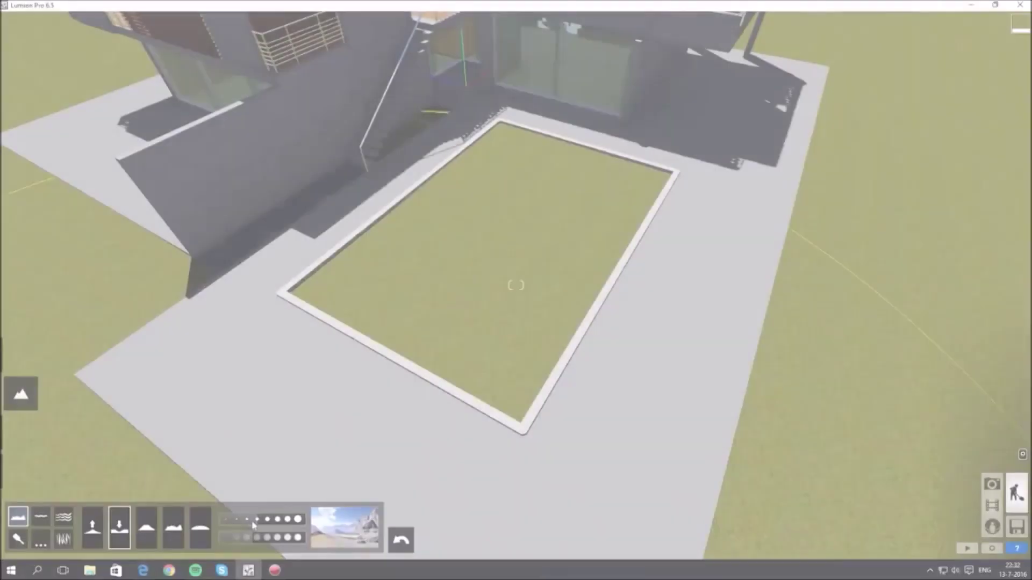
click(119, 528)
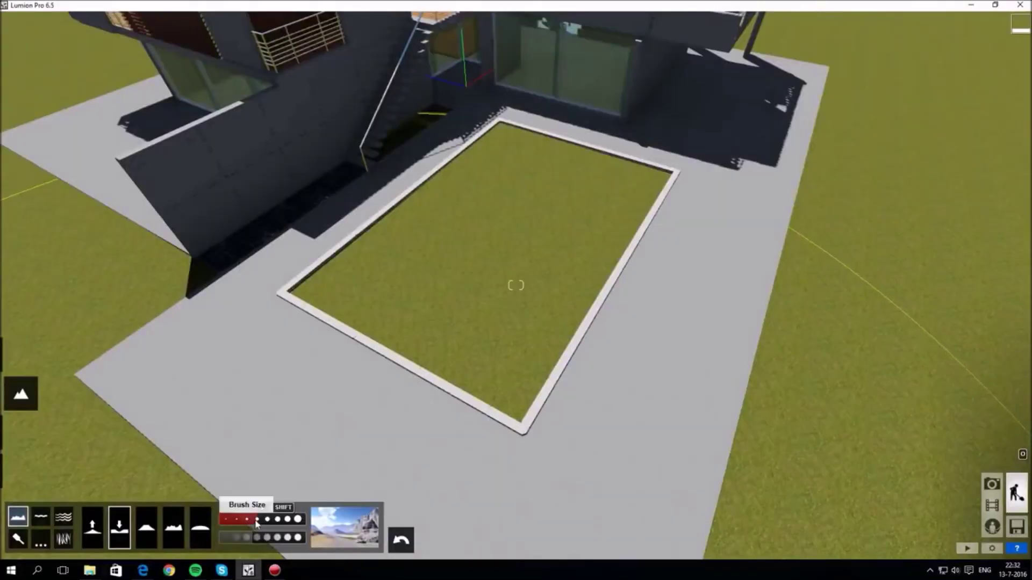
mouse_move(479, 258)
mouse_down()
mouse_move(488, 239)
mouse_move(565, 213)
mouse_move(623, 230)
mouse_move(510, 371)
mouse_move(408, 301)
mouse_move(371, 258)
mouse_up()
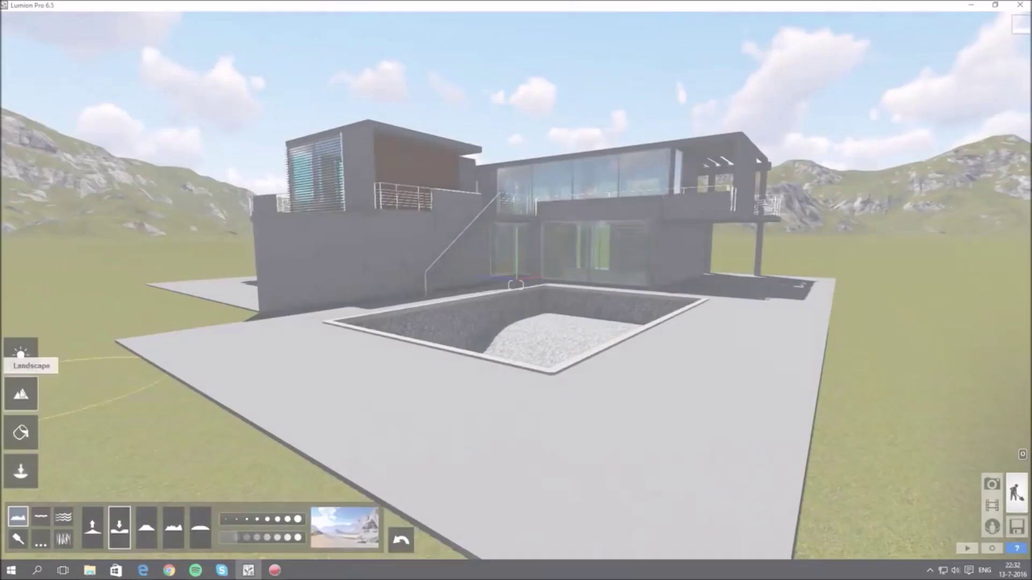
click(21, 355)
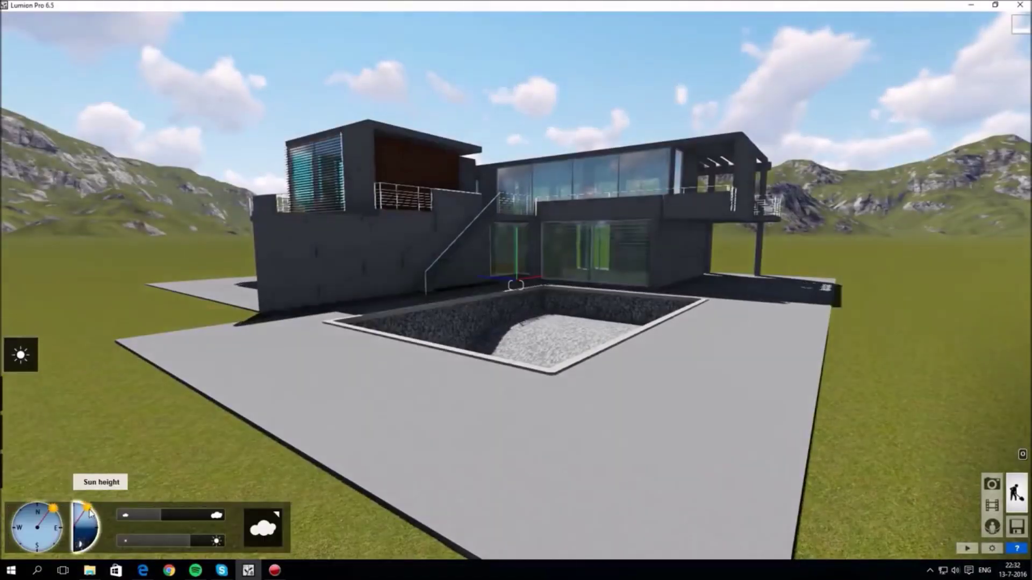
Lower the sun, change its direction, vary the cloud cover and apply the first cloud style
drag(89, 509, 100, 540)
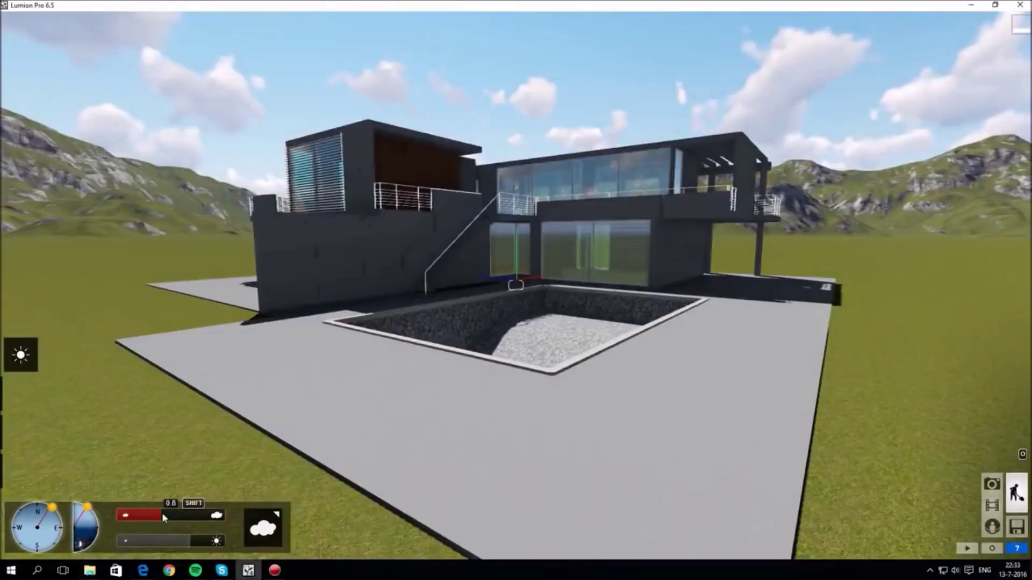
drag(162, 513, 232, 515)
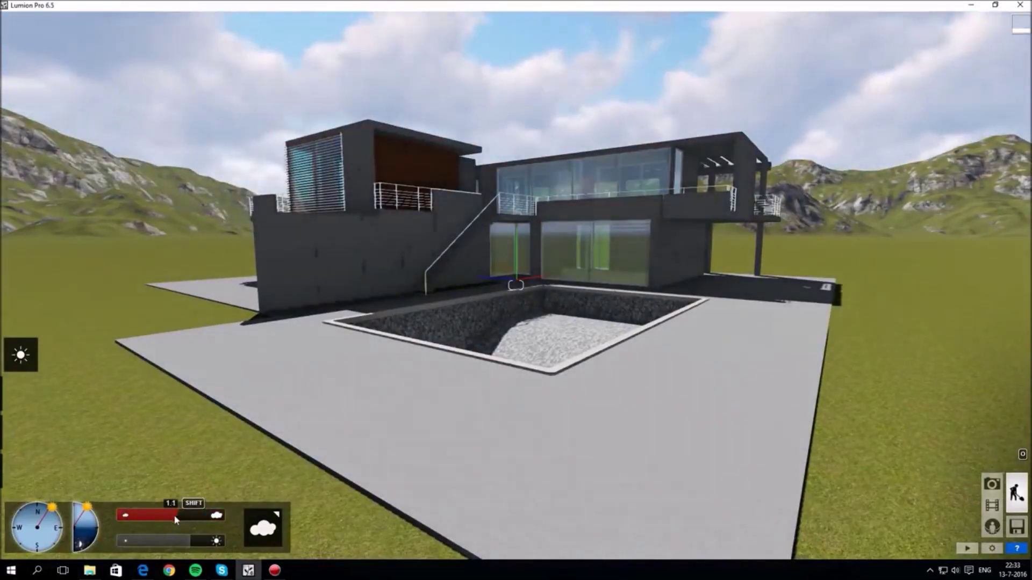
click(263, 528)
click(357, 212)
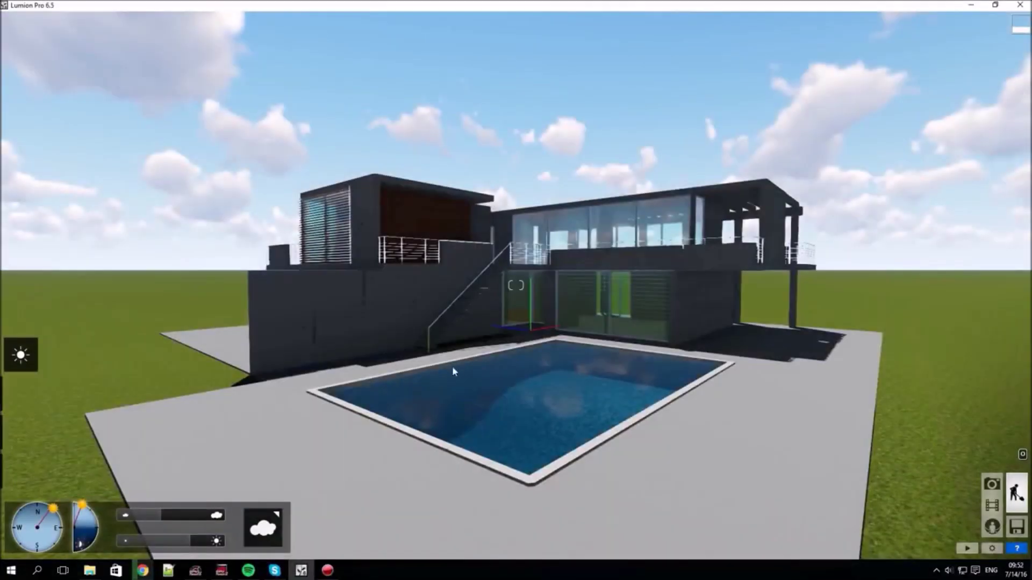
Switch to the indoor object category and fly the camera into the room interior
mouse_move(21, 355)
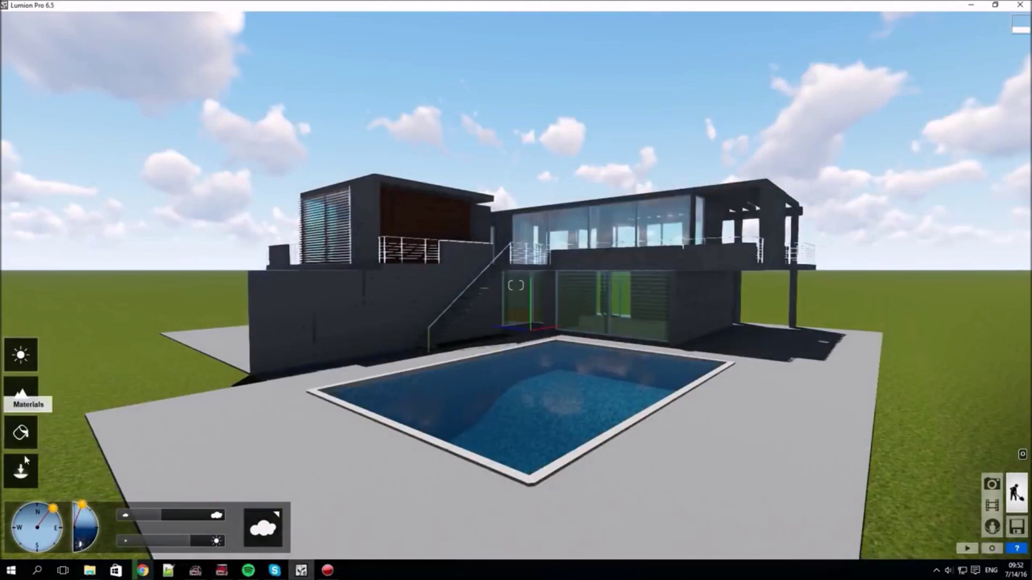
click(21, 468)
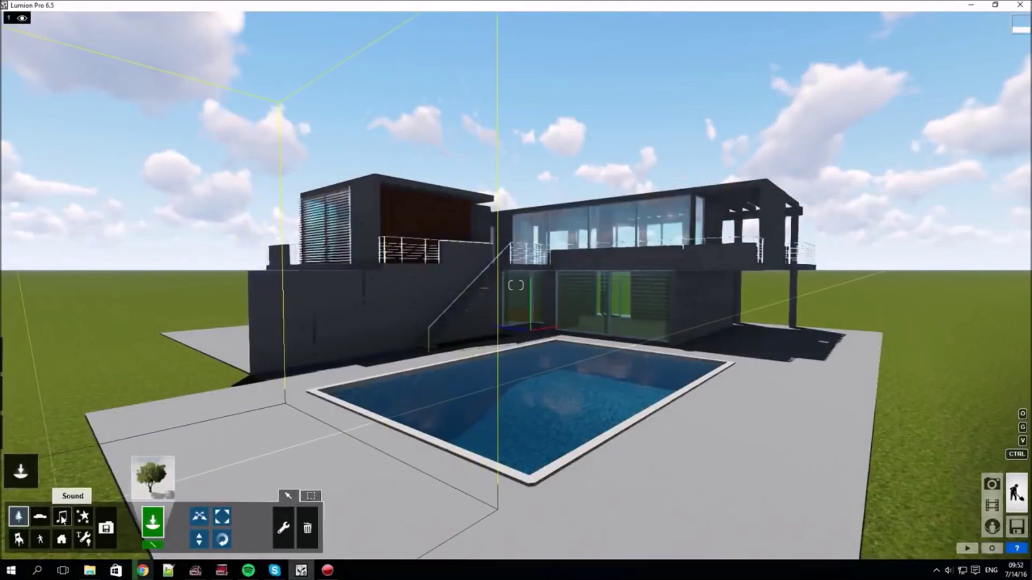
click(19, 540)
right_drag(83, 497, 245, 481)
key(w)
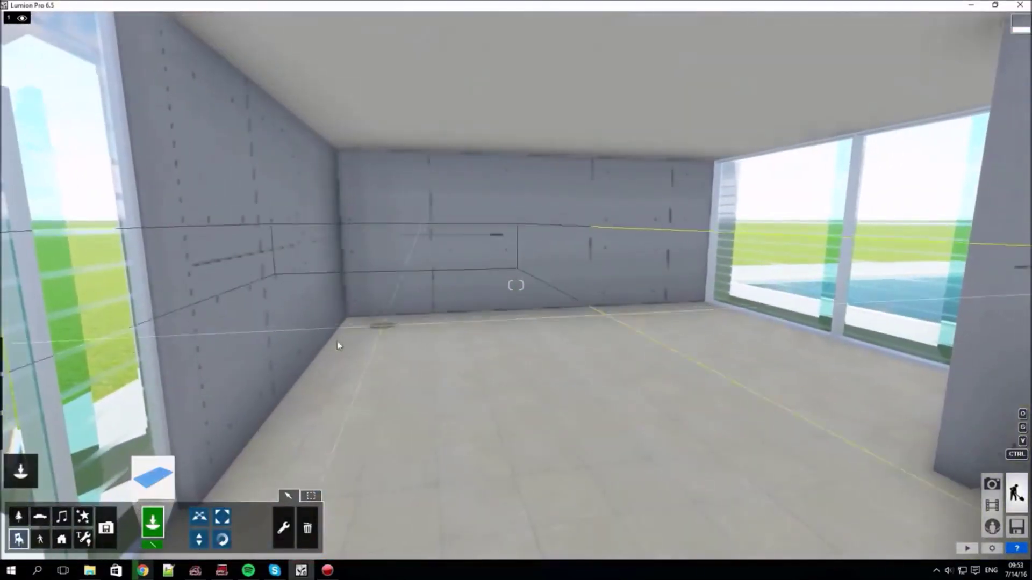
Browse the Indoor Library to the Decoration page listing frames, pots, rugs and vases
click(152, 473)
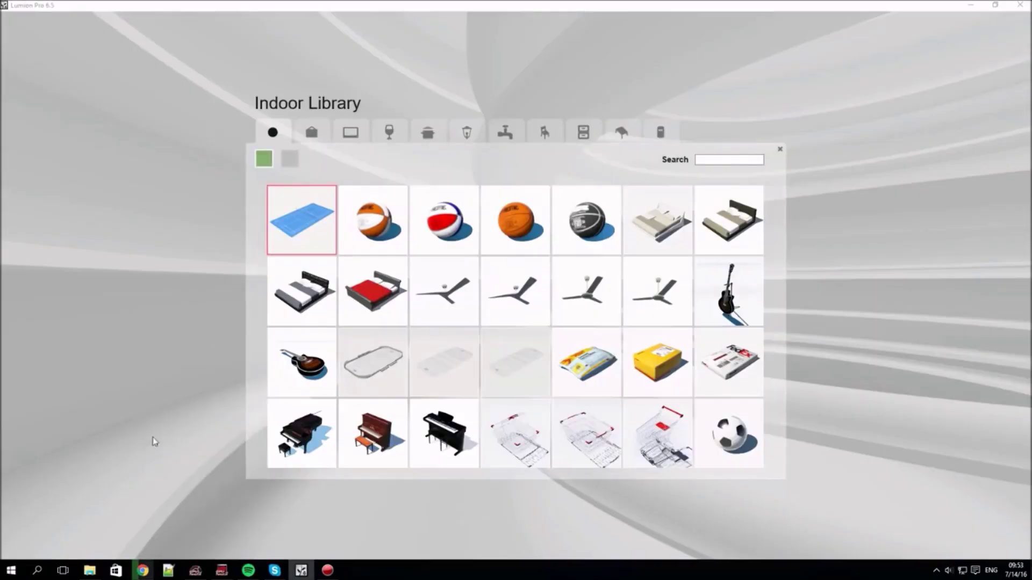
click(289, 160)
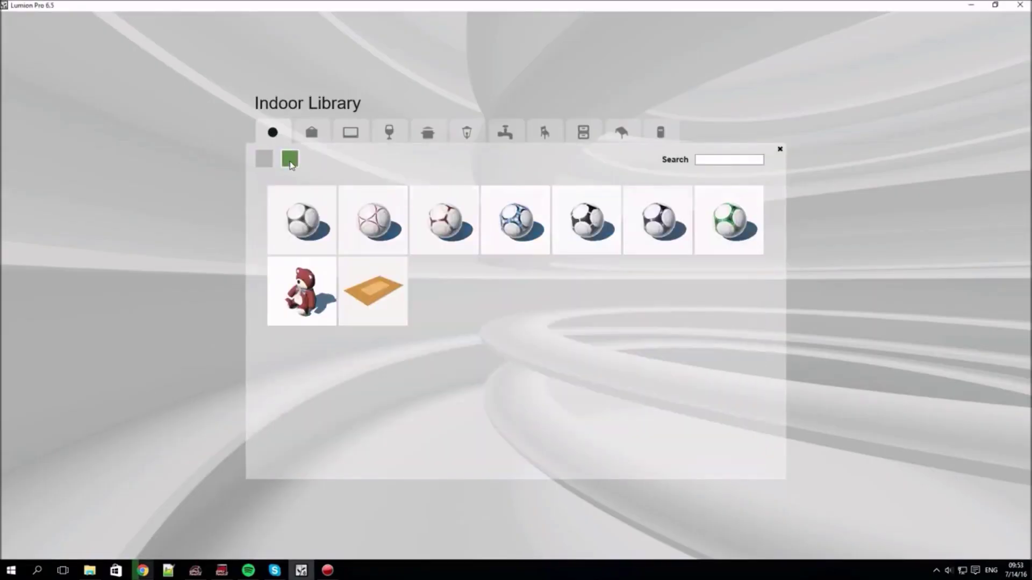
click(313, 134)
click(349, 137)
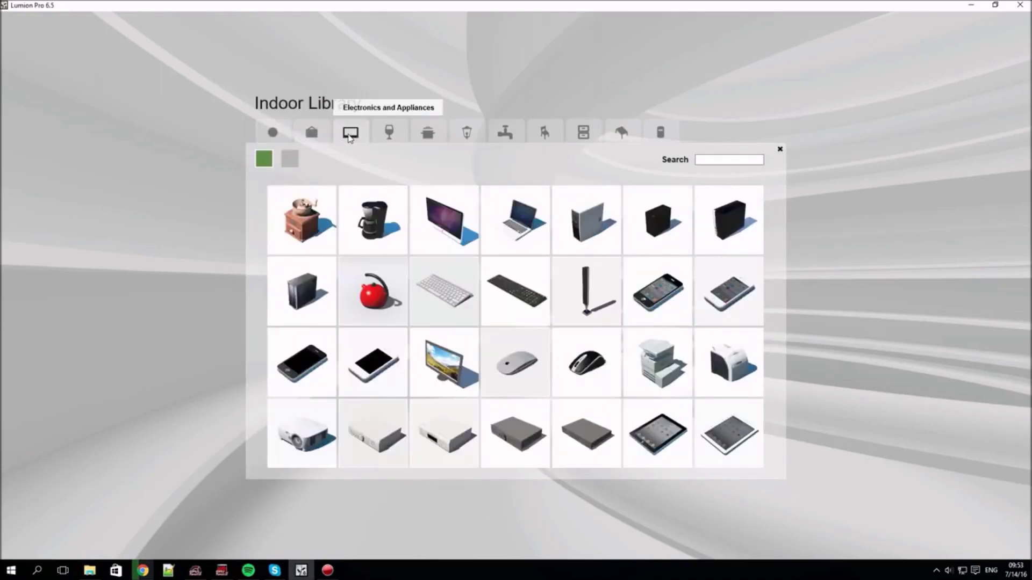
click(392, 137)
click(430, 134)
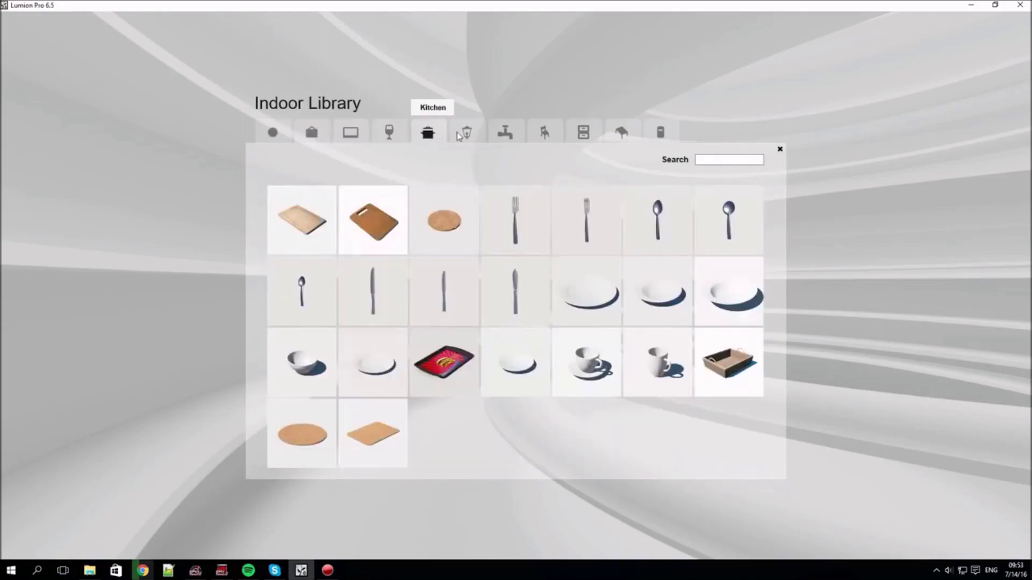
click(467, 134)
click(313, 134)
click(291, 160)
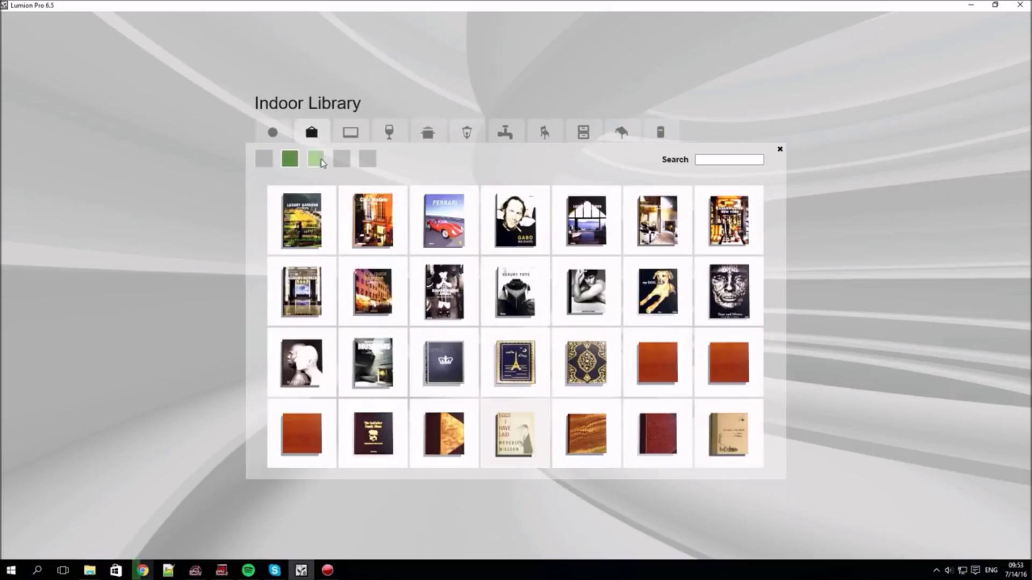
click(339, 161)
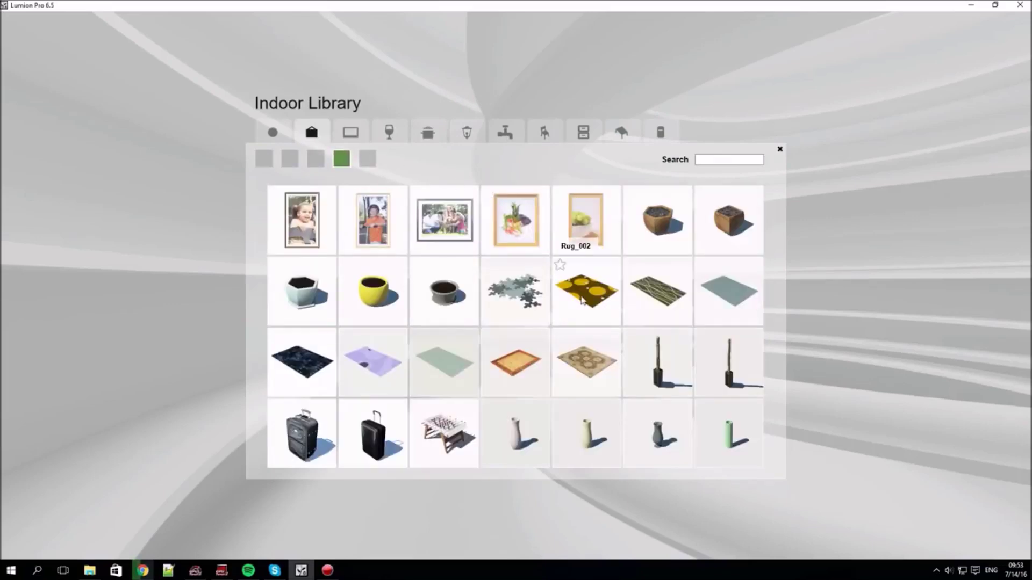
Place Rug_002 on the room floor and tint it purple
click(585, 300)
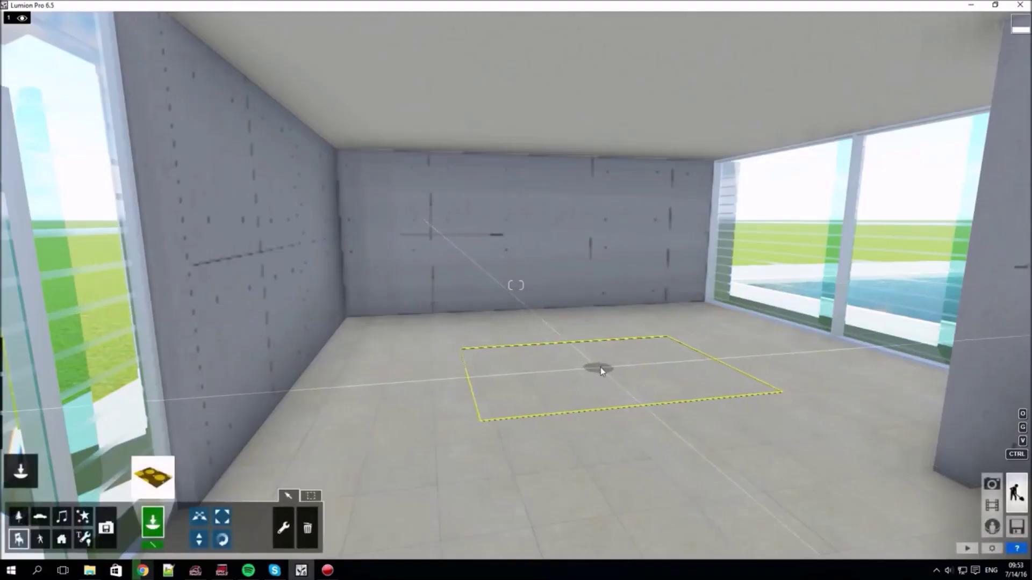
click(623, 366)
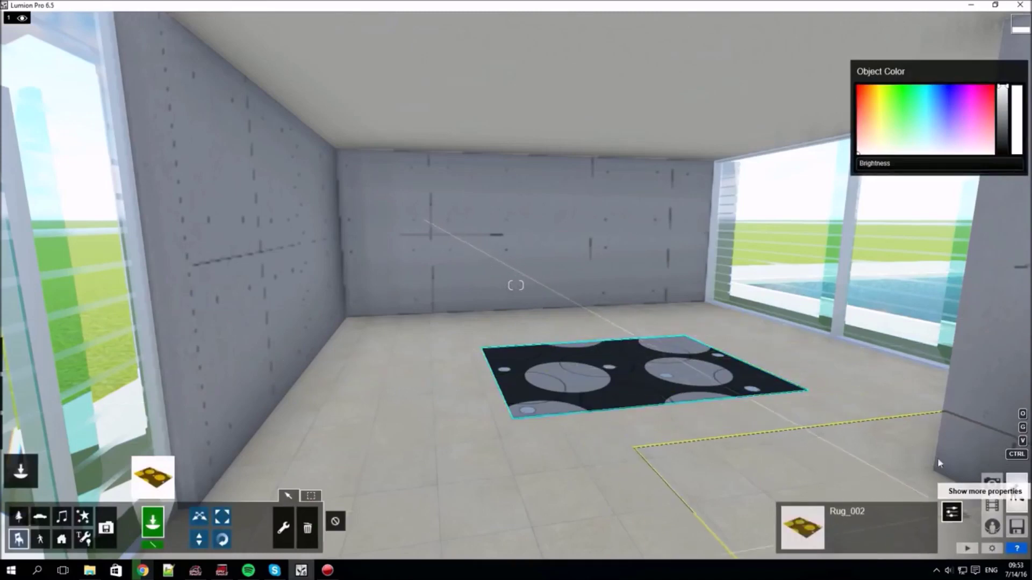
drag(901, 129, 962, 107)
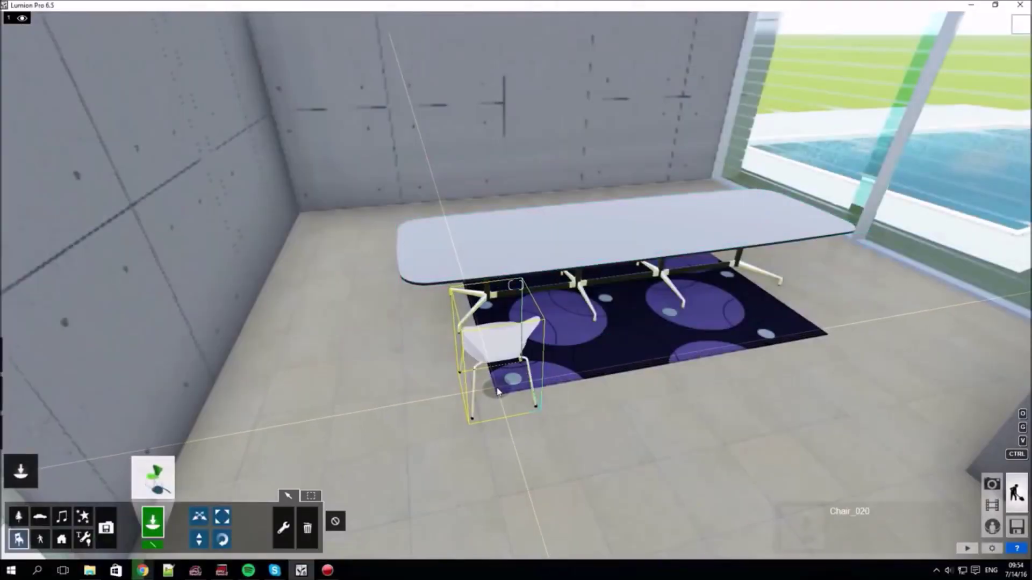
Place chairs by the table, colouring the first green and the second yellow, then add a third
click(498, 393)
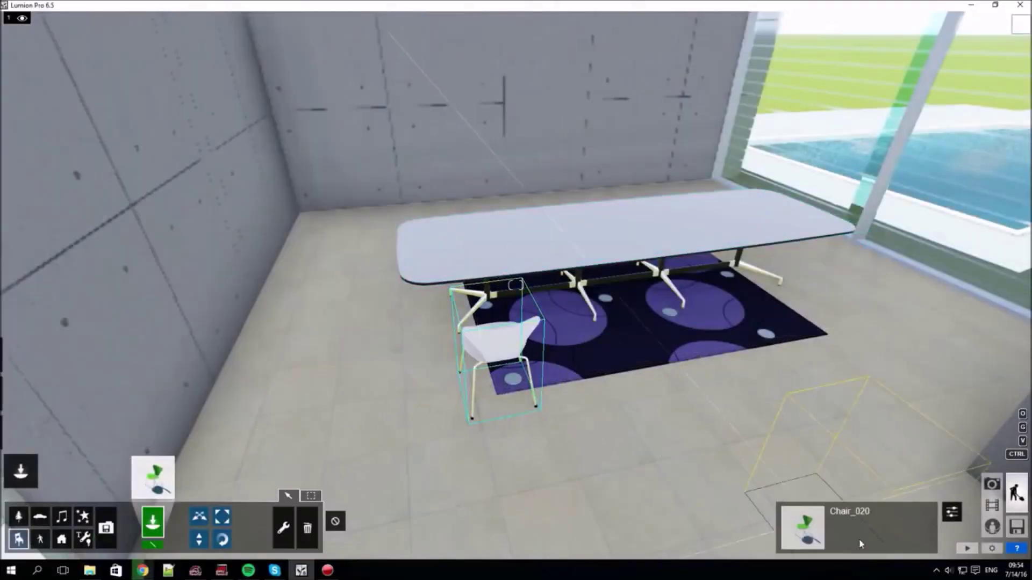
click(951, 512)
drag(914, 121, 909, 98)
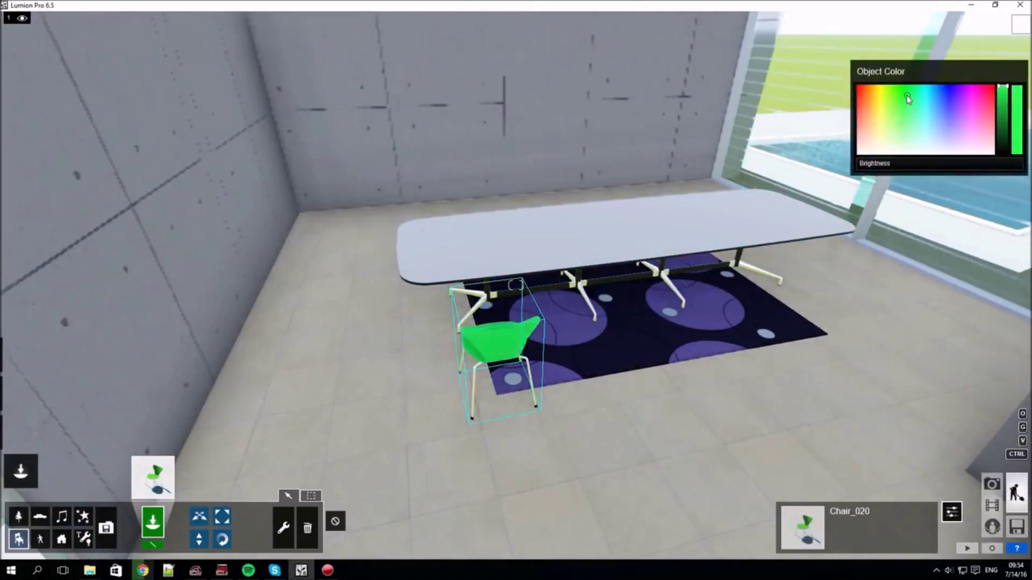
click(626, 366)
click(892, 126)
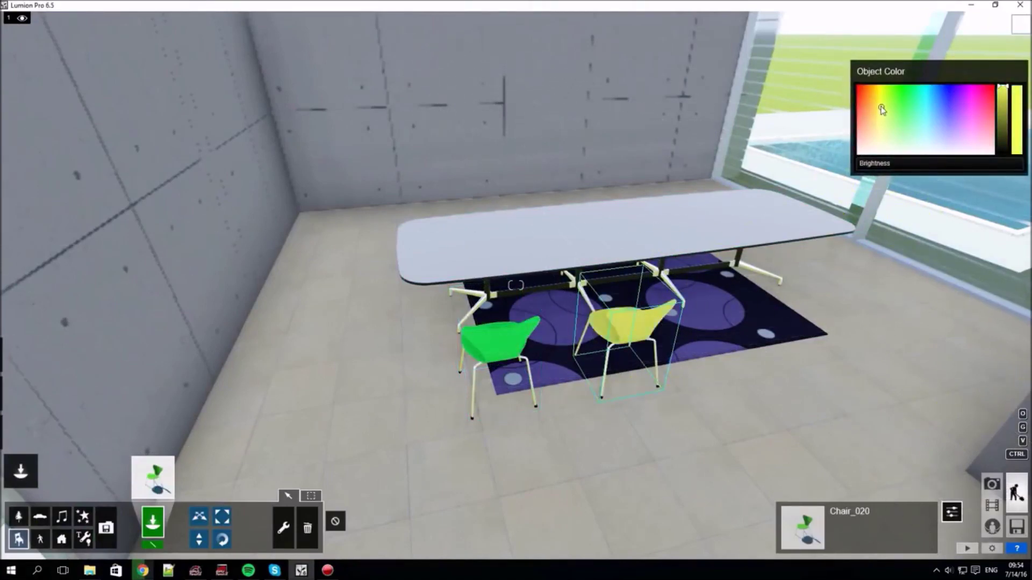
click(753, 344)
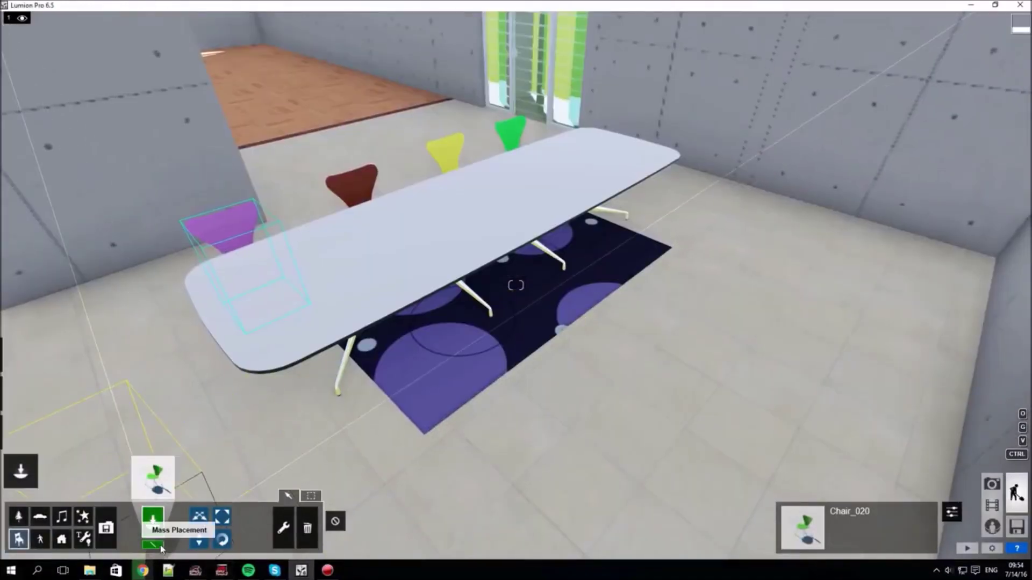
Draw a mass-placement chair line, rotating it toward the table and setting spacing and count
key(s)
right_drag(398, 344, 337, 415)
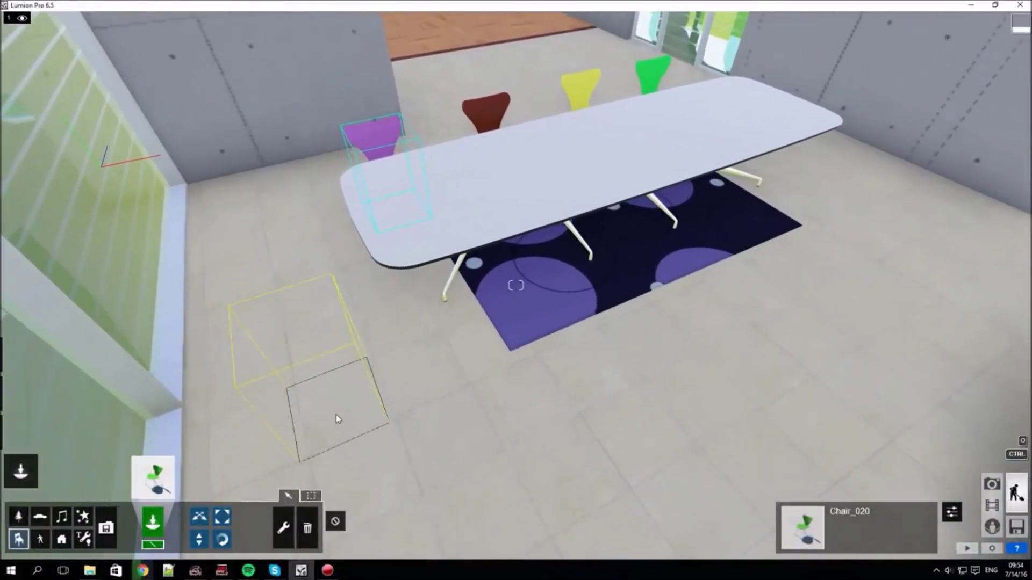
click(339, 419)
click(889, 203)
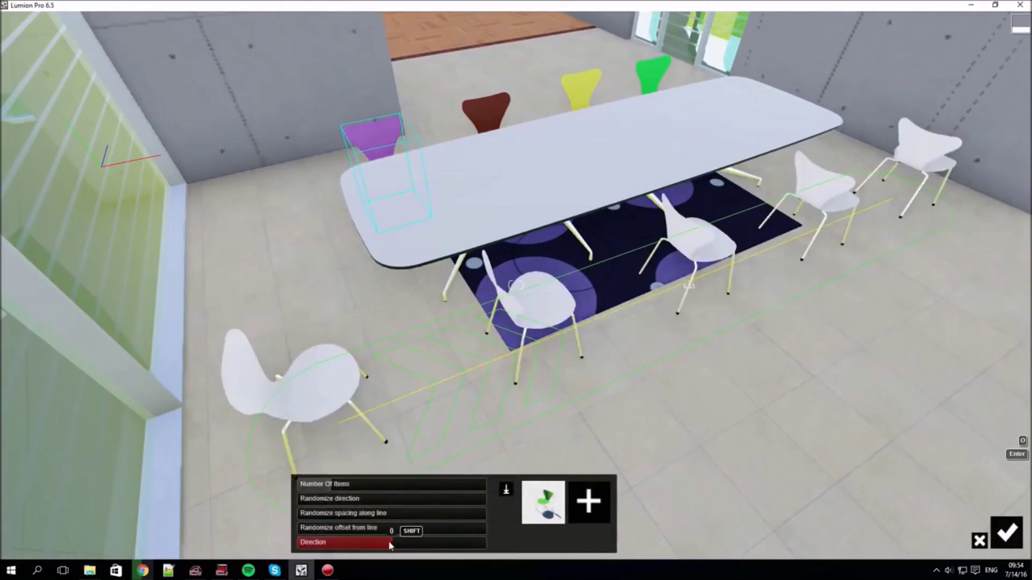
drag(391, 545, 344, 545)
mouse_move(307, 514)
mouse_down()
mouse_move(446, 515)
mouse_move(326, 528)
mouse_move(414, 527)
mouse_move(319, 528)
mouse_up()
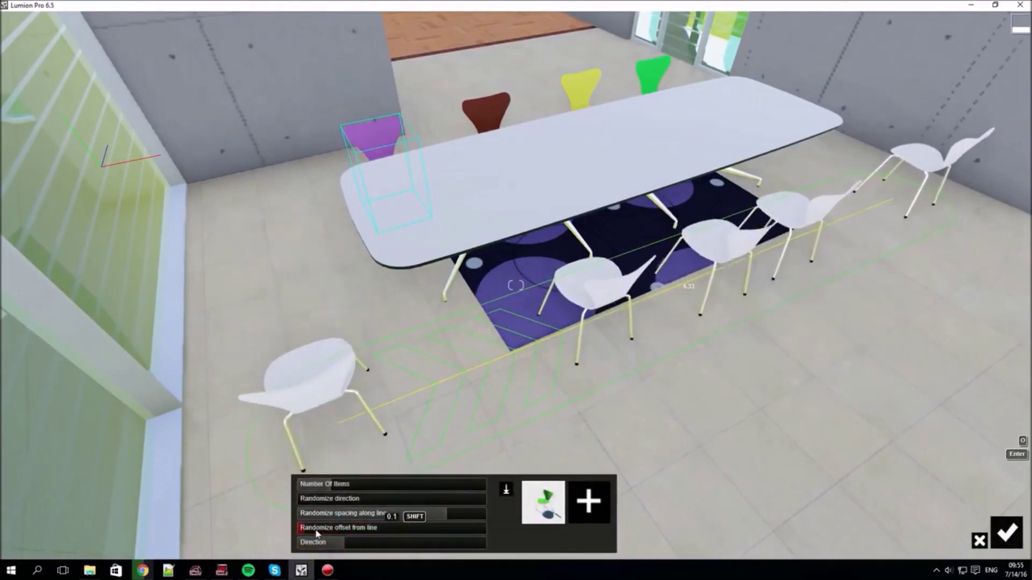
drag(317, 485, 332, 487)
Add Chair_018 and Chair_005 to the row's chair mix and confirm the placement
click(586, 505)
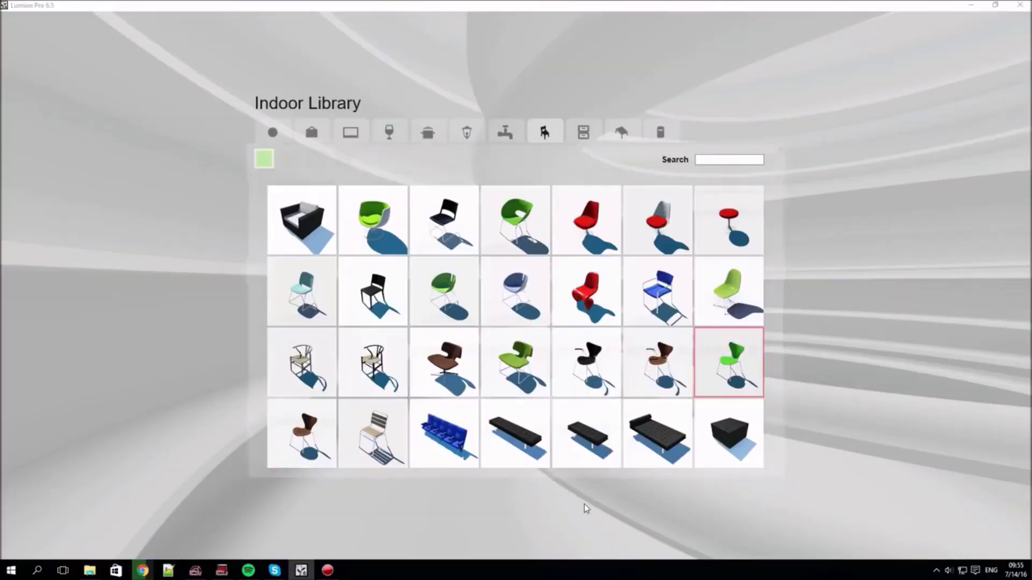
click(580, 389)
click(635, 502)
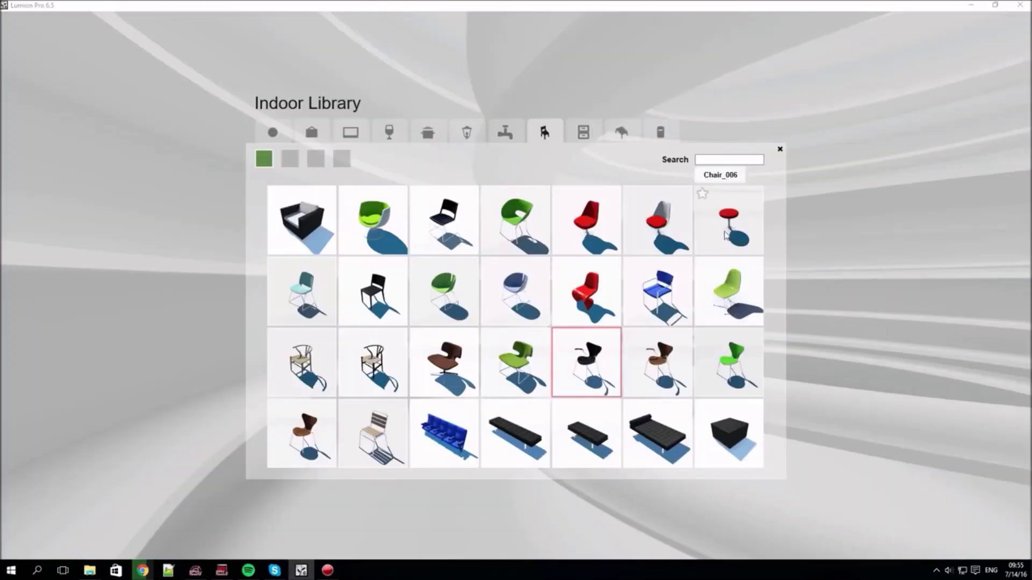
click(665, 230)
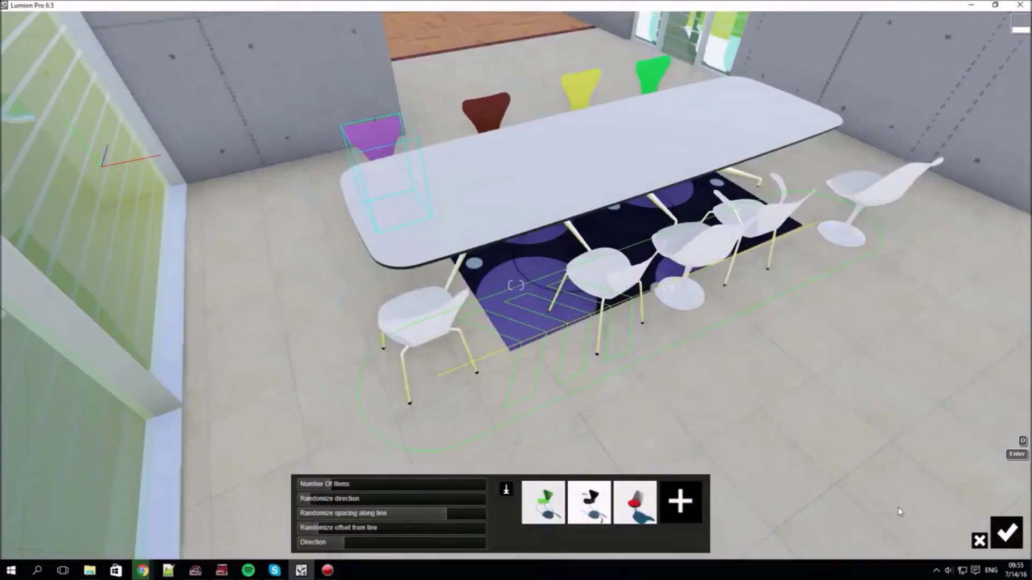
click(1004, 533)
click(335, 522)
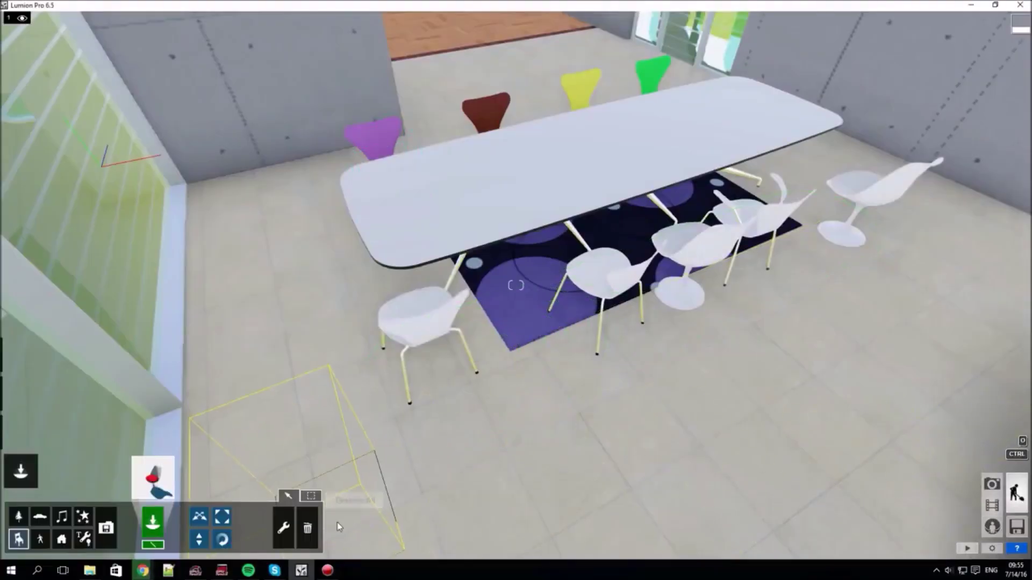
click(312, 499)
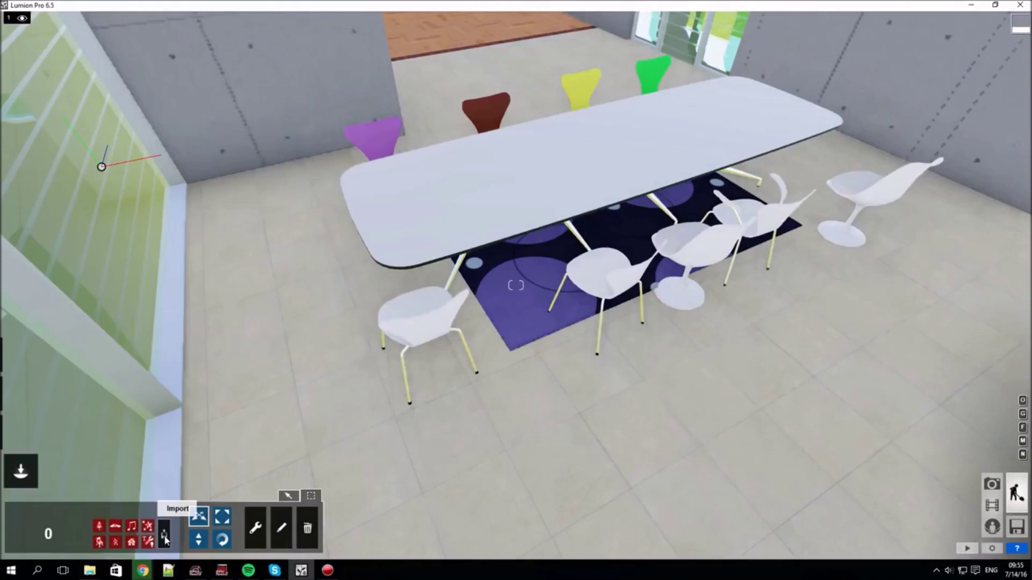
Colour the front near-side chair yellow and recolour the middle chair via Object Color
click(100, 544)
click(429, 358)
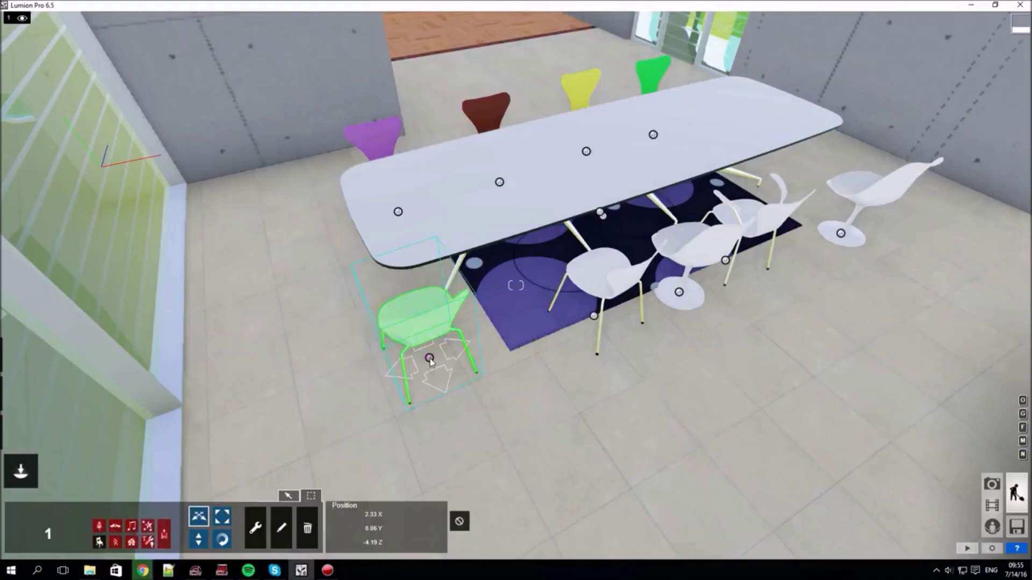
click(289, 533)
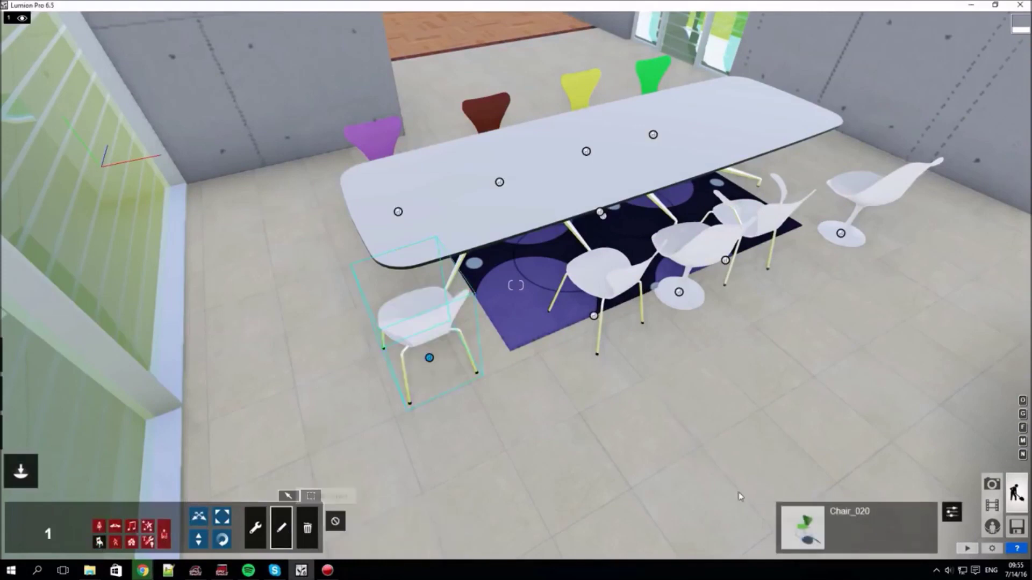
click(952, 512)
click(881, 100)
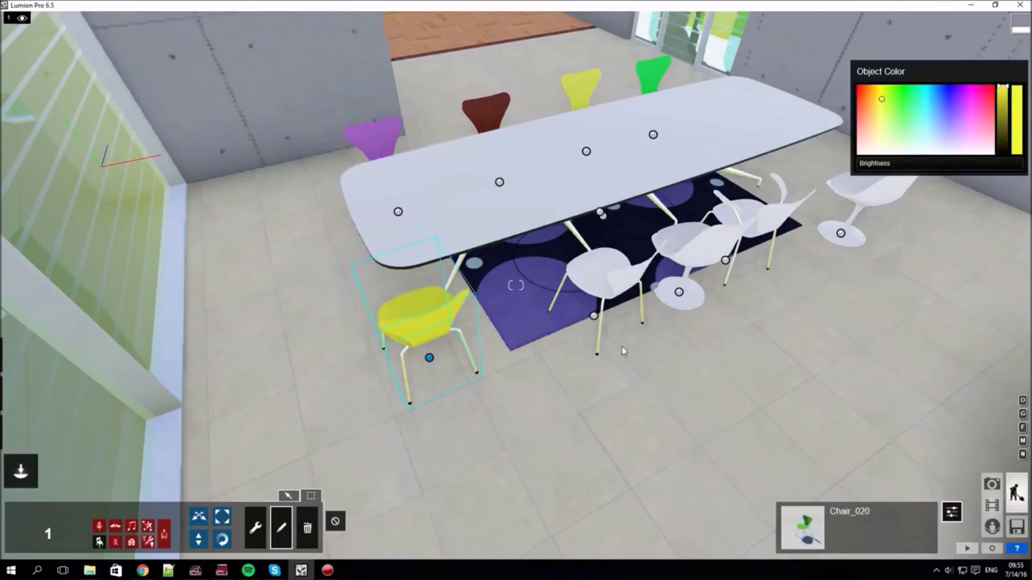
click(592, 350)
click(929, 134)
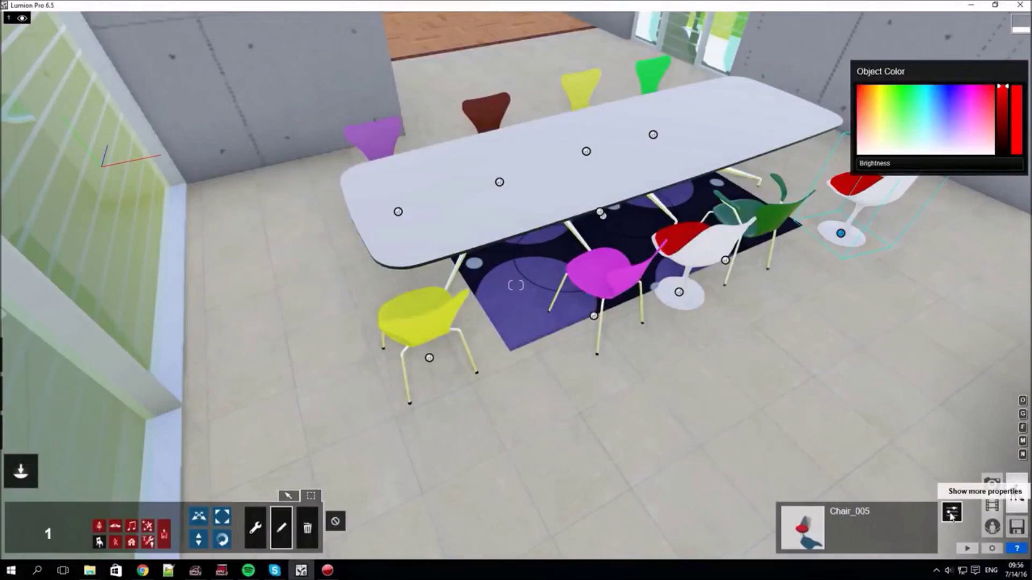
click(338, 524)
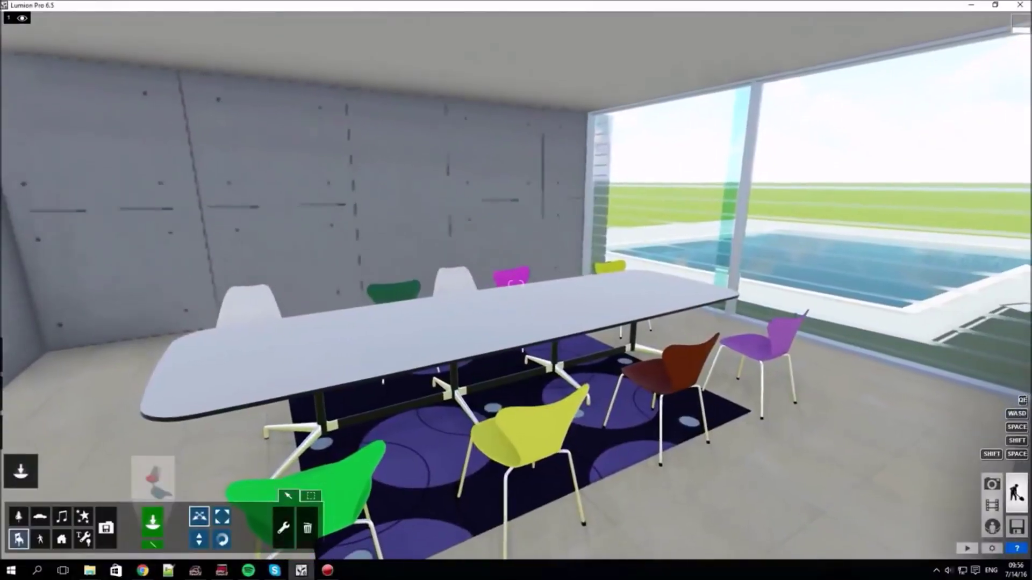
right_drag(516, 285, 790, 290)
mouse_move(46, 31)
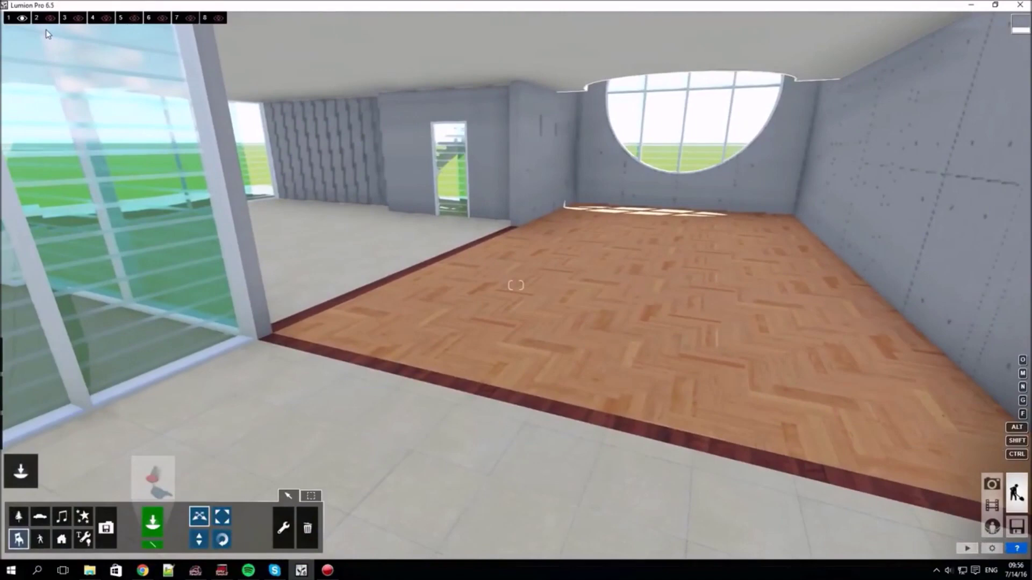
Show layers 2, 3, 4, 5 and 7: furniture, umbrellas, trees and city buildings
click(51, 20)
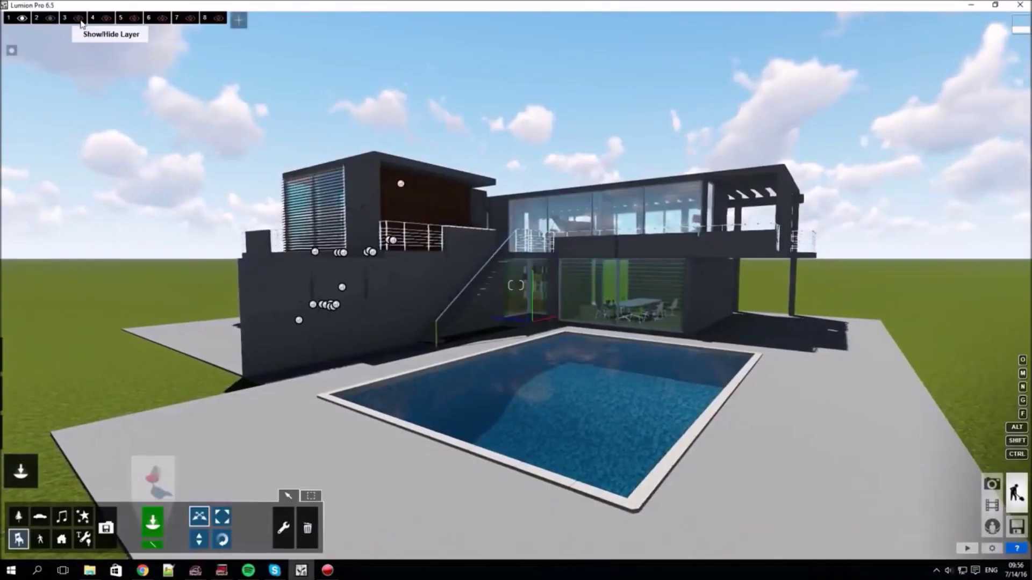
click(81, 21)
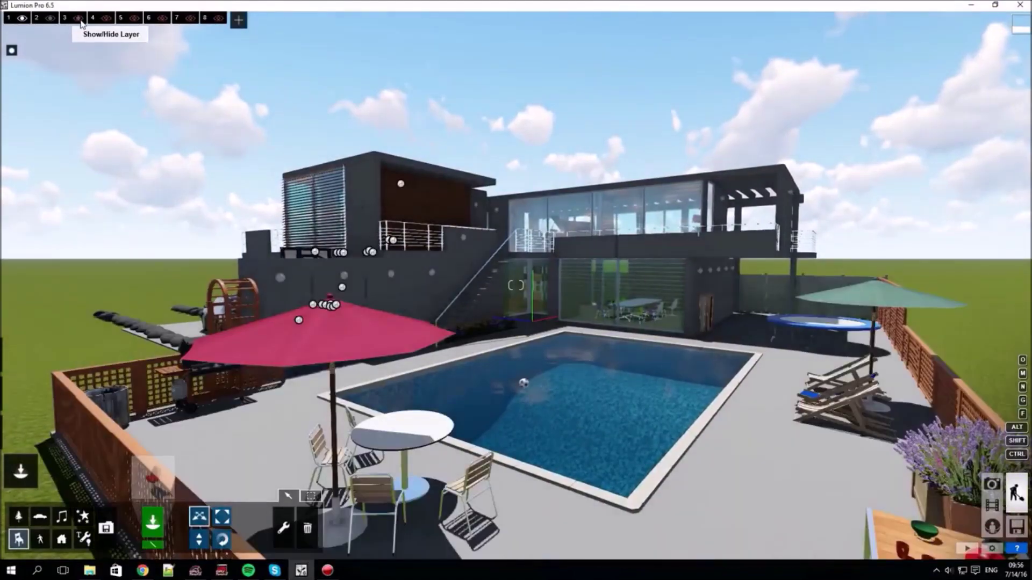
click(105, 19)
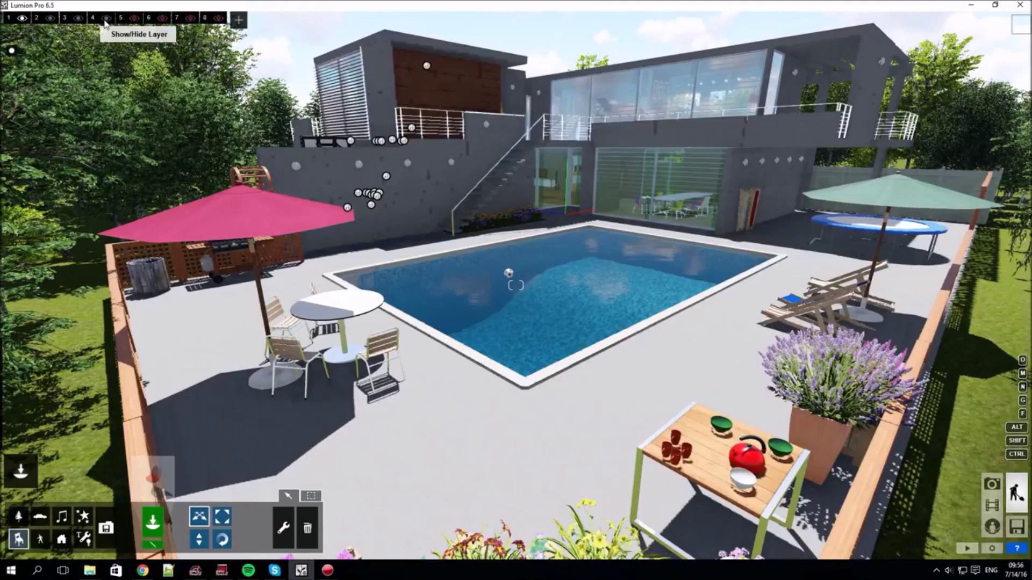
click(123, 20)
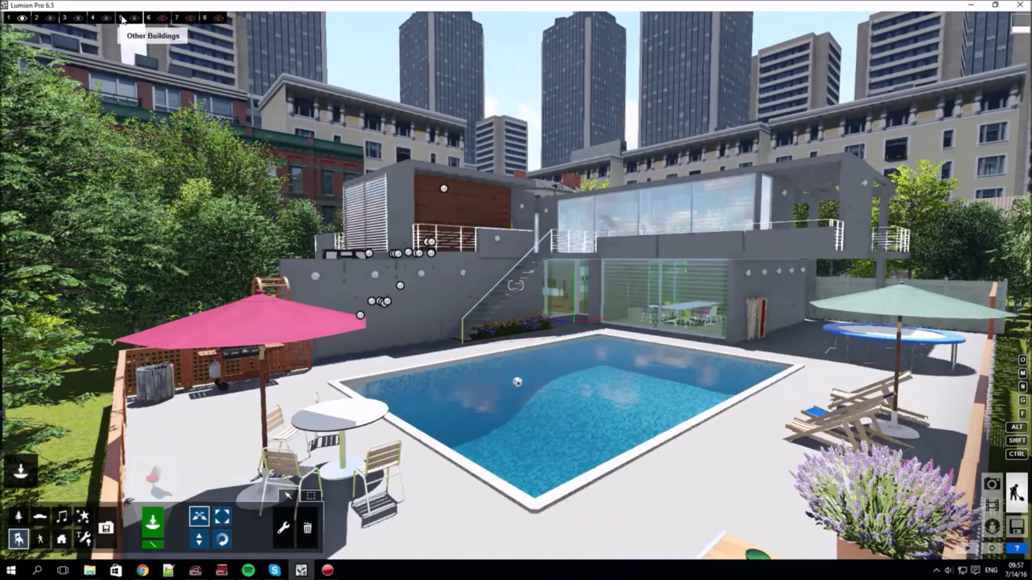
click(190, 19)
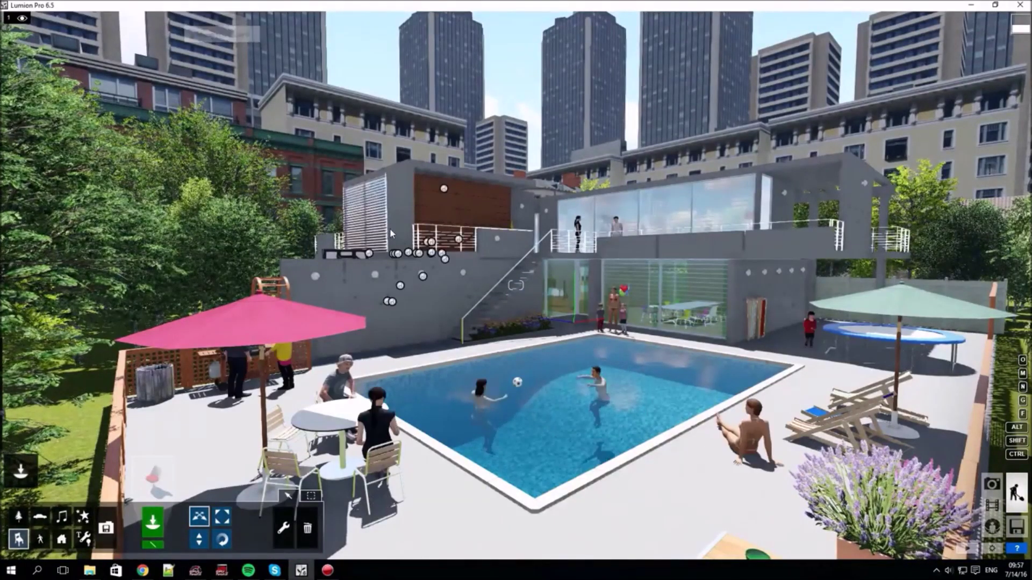
right_drag(389, 228, 363, 225)
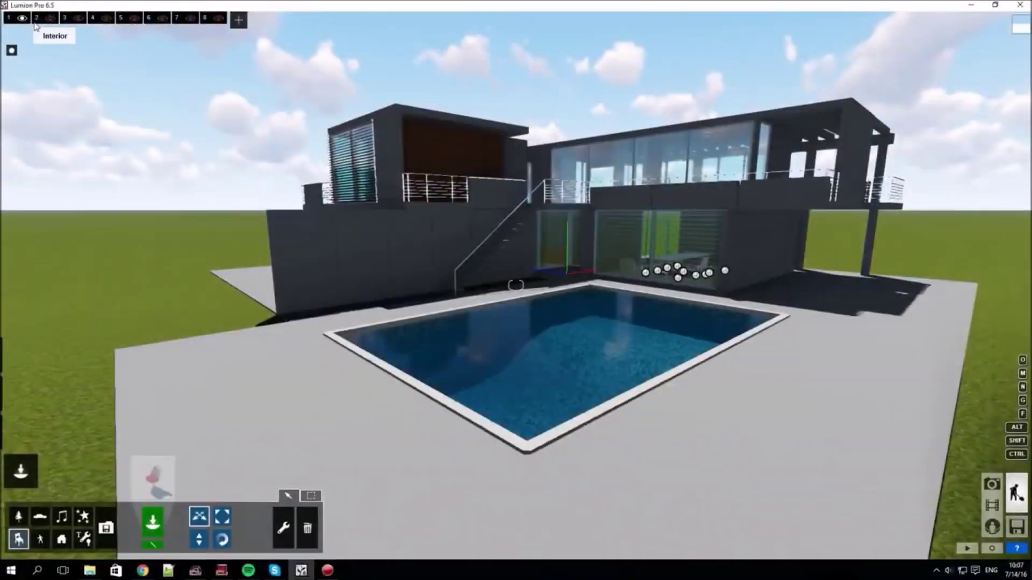
Re-import the house model from ModernHouse_Japan_v7_OverviewTutorial2016_Terrain.fbx
click(106, 528)
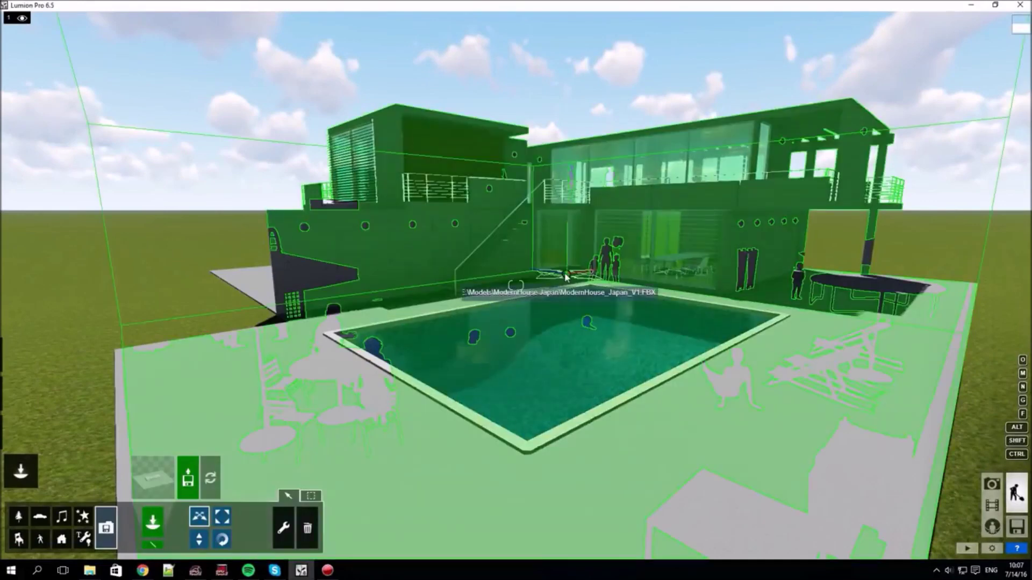
click(552, 278)
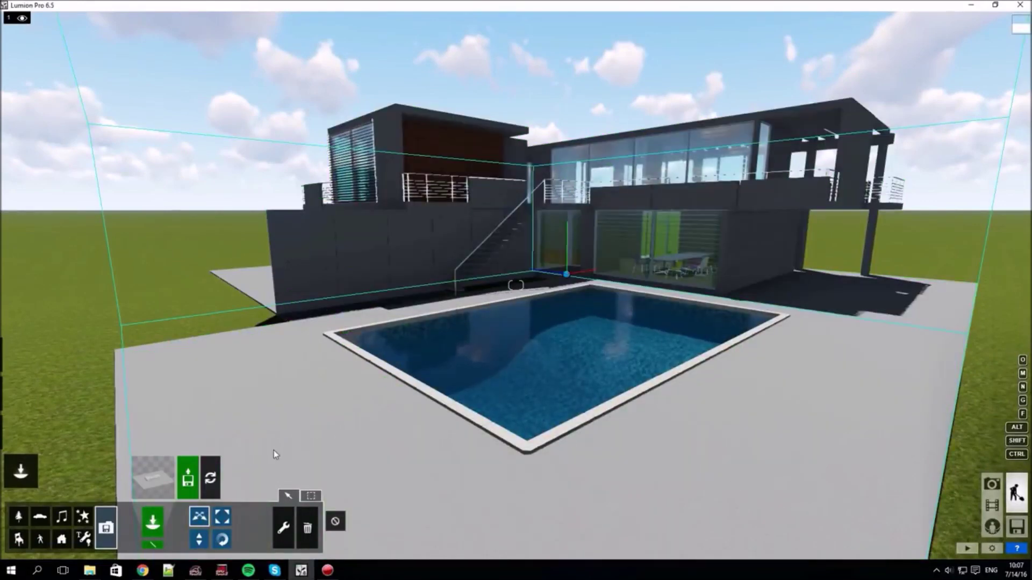
key(alt)
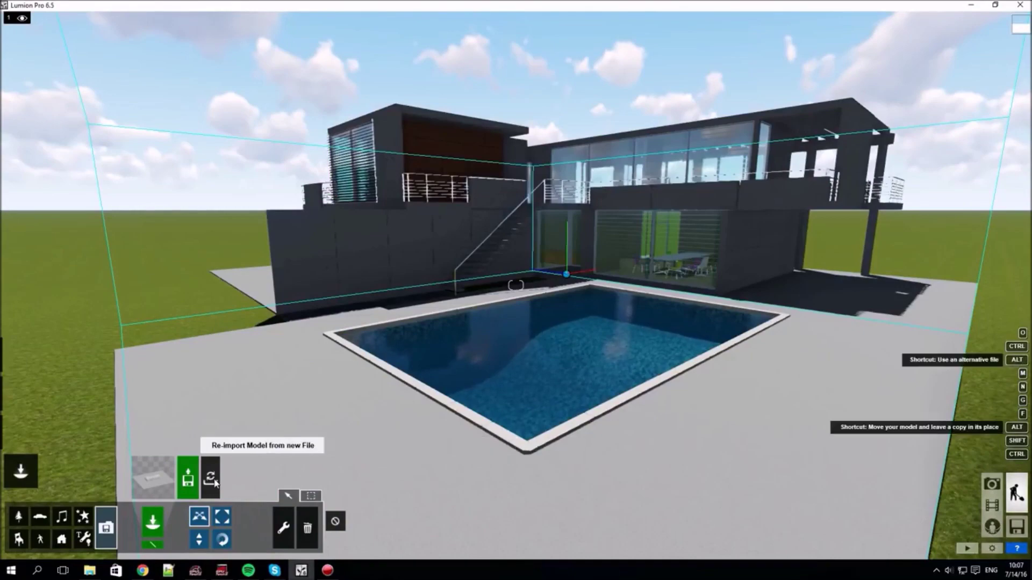
alt+click(215, 482)
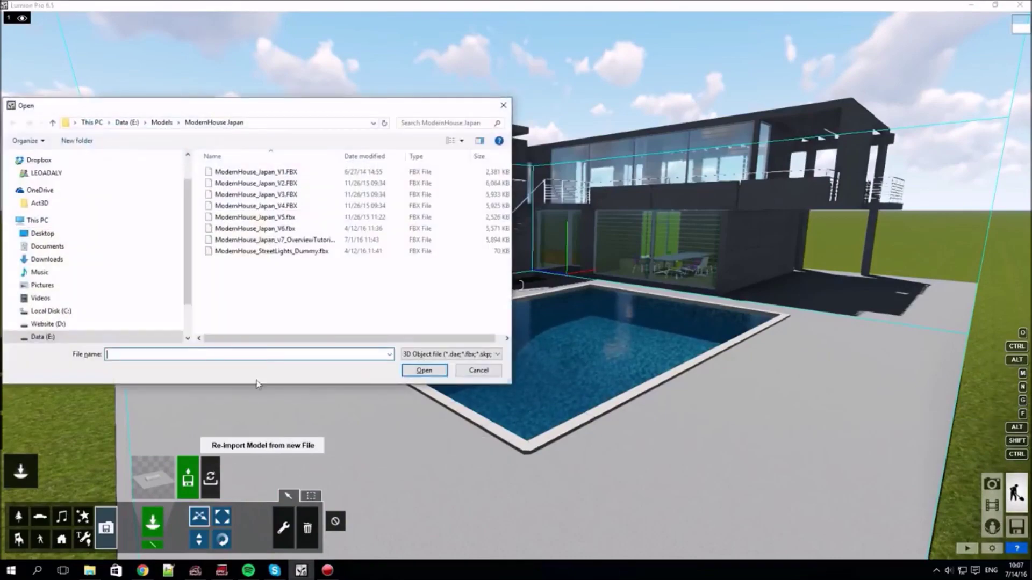
click(302, 240)
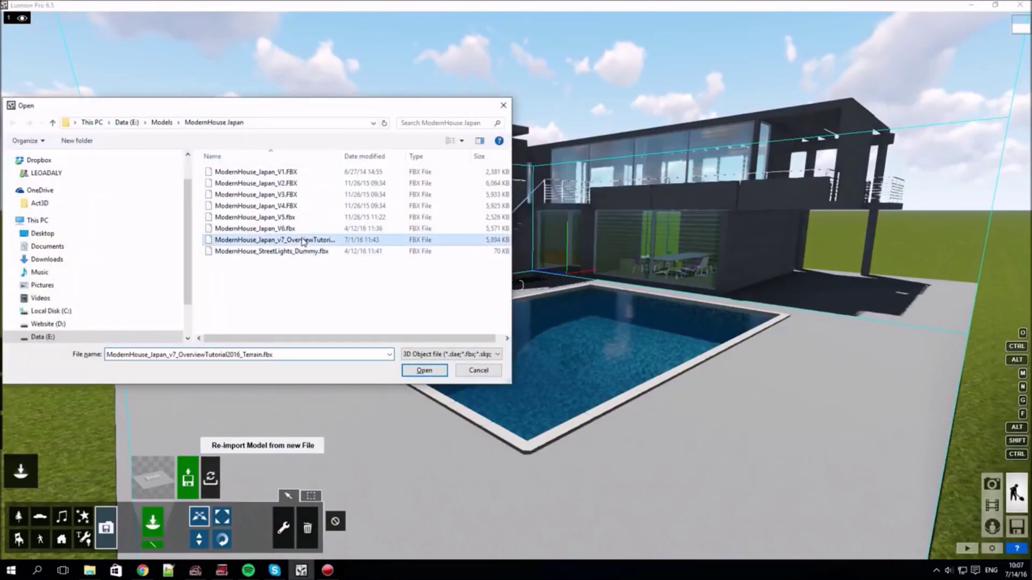
click(425, 370)
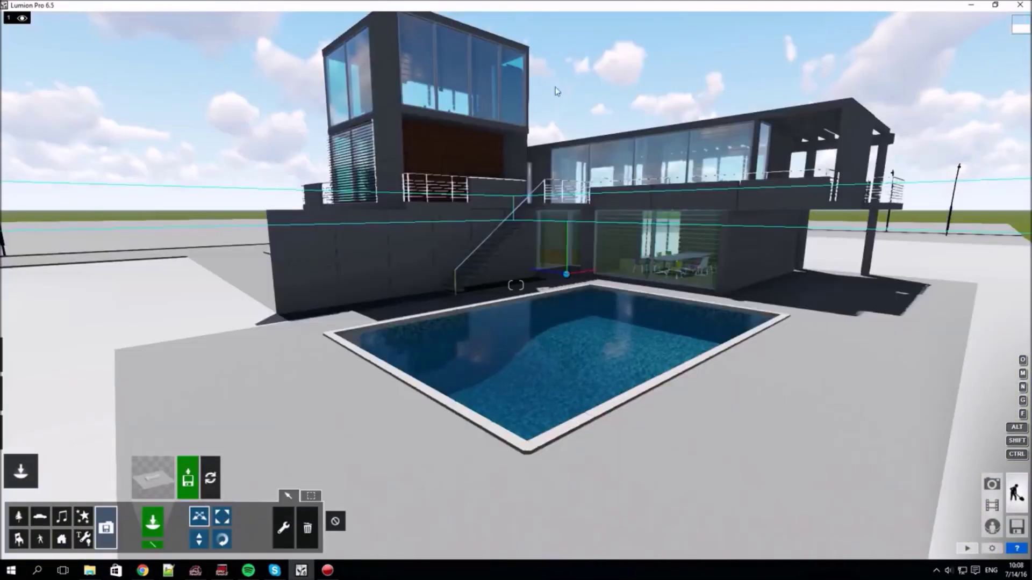
Fly the camera over the house to frame the white ground plane beyond it
key(w)
right_drag(555, 93, 502, 70)
right_drag(703, 196, 397, 279)
key(q)
key(s)
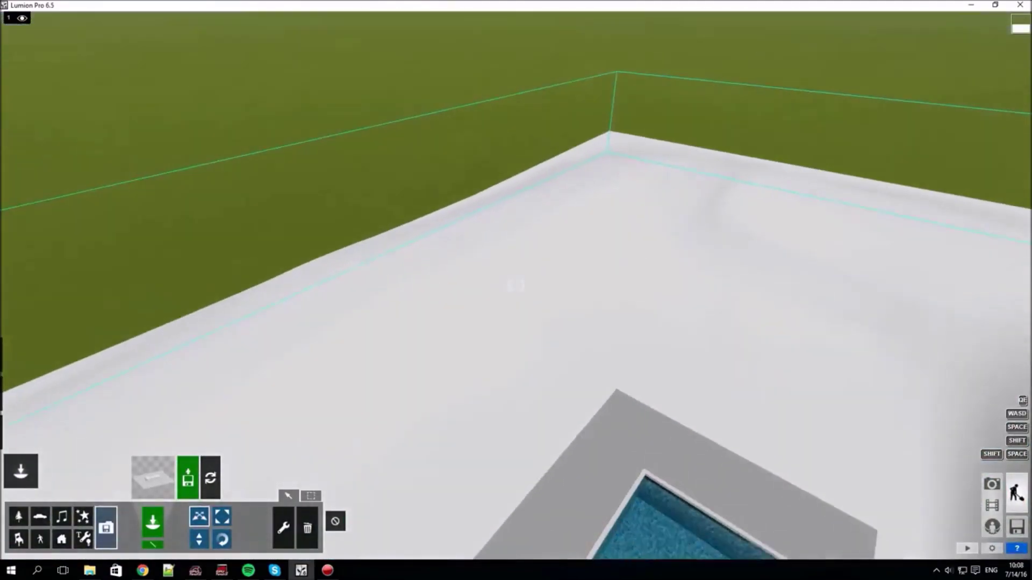
right_drag(703, 196, 456, 173)
right_drag(702, 243, 690, 188)
key(a)
key(w)
right_drag(972, 134, 350, 361)
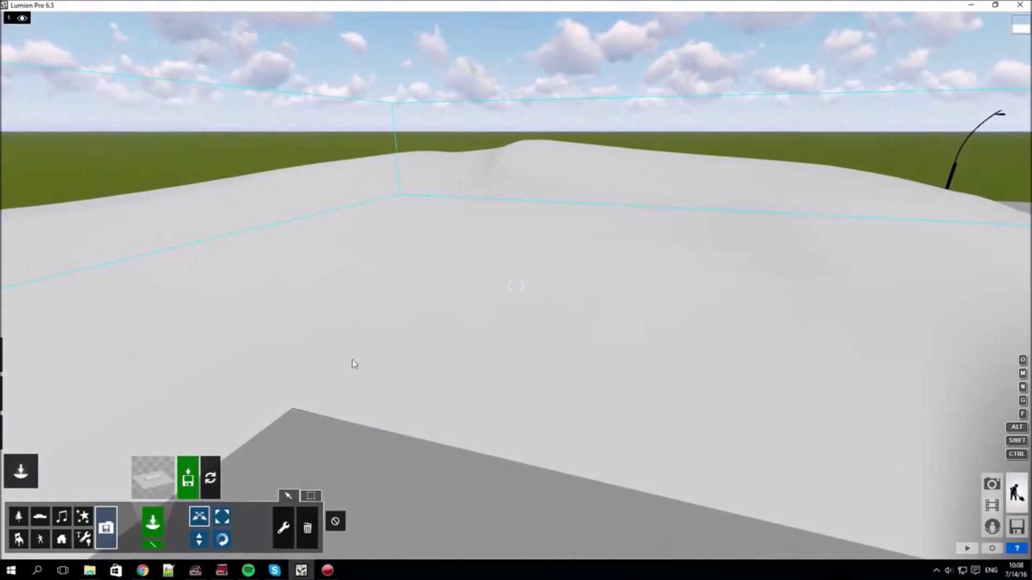
mouse_move(21, 472)
Apply the Landscape material to Plane.001 and save the material change
click(20, 433)
click(461, 300)
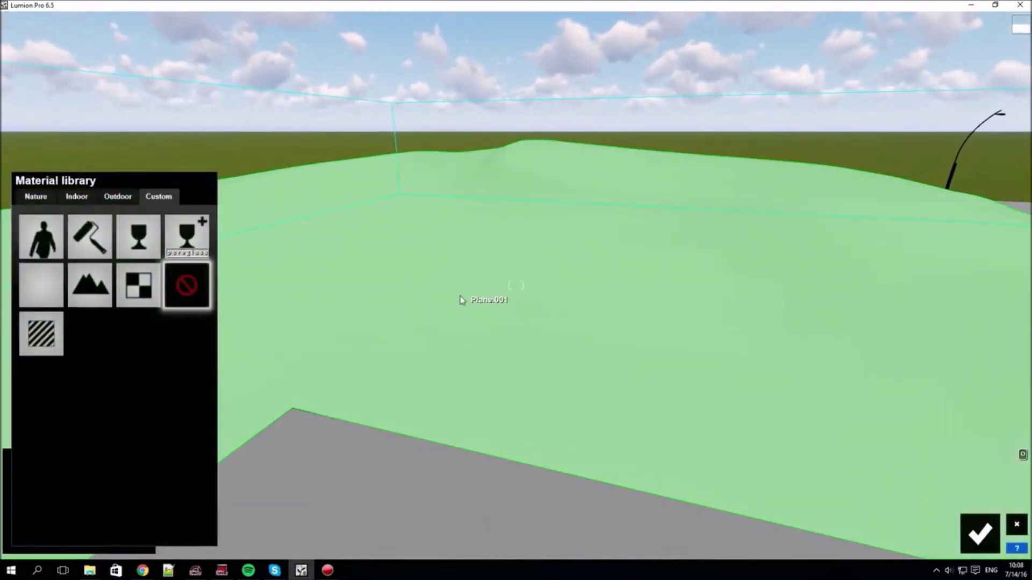
click(93, 276)
right_drag(483, 323, 536, 321)
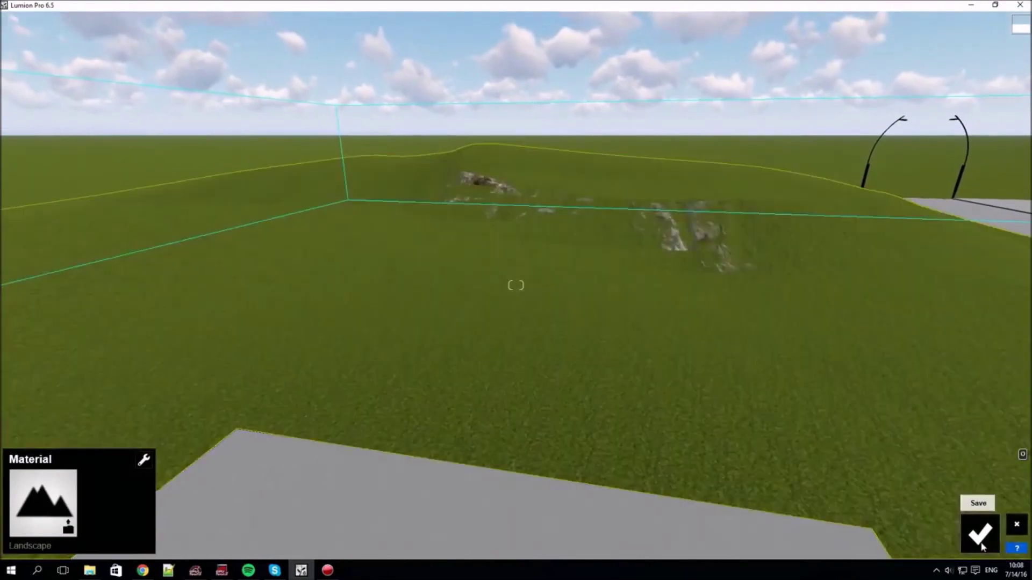
click(981, 544)
right_drag(753, 409, 640, 427)
key(s)
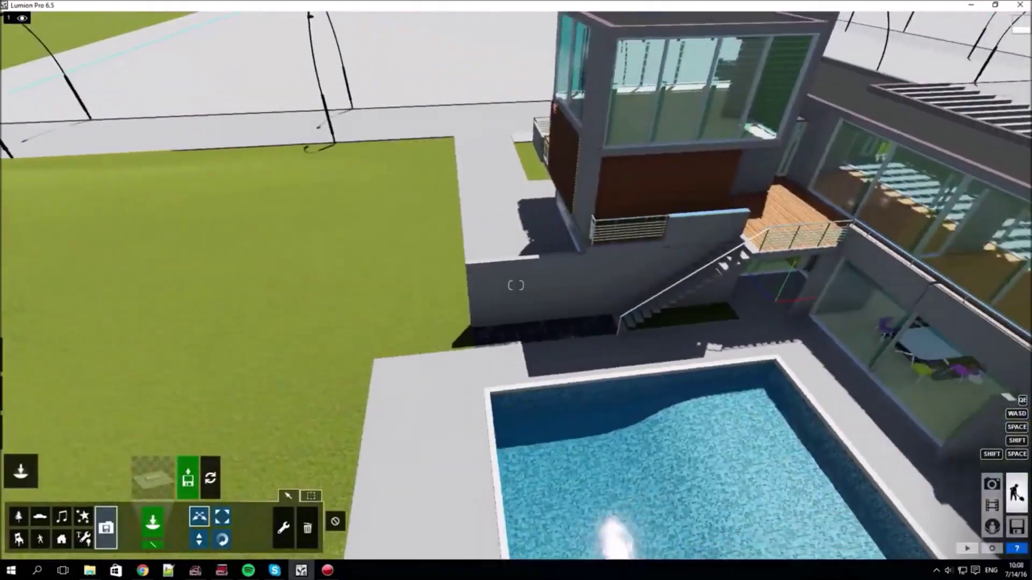
key(s)
right_drag(121, 457, 157, 414)
key(e)
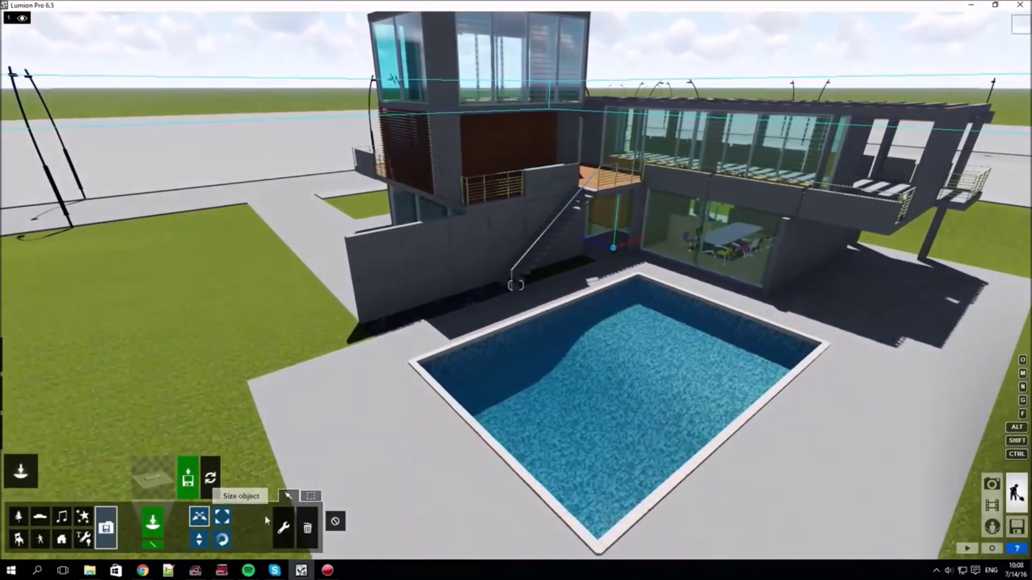
Set the house model's Extra > Mark as terrain option to On, locking it
click(284, 528)
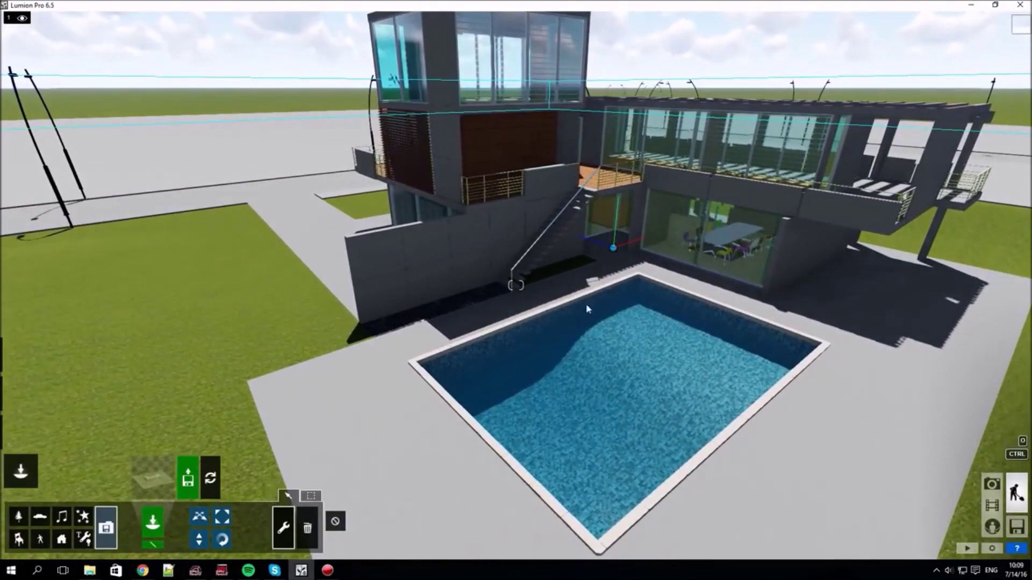
click(614, 249)
click(617, 212)
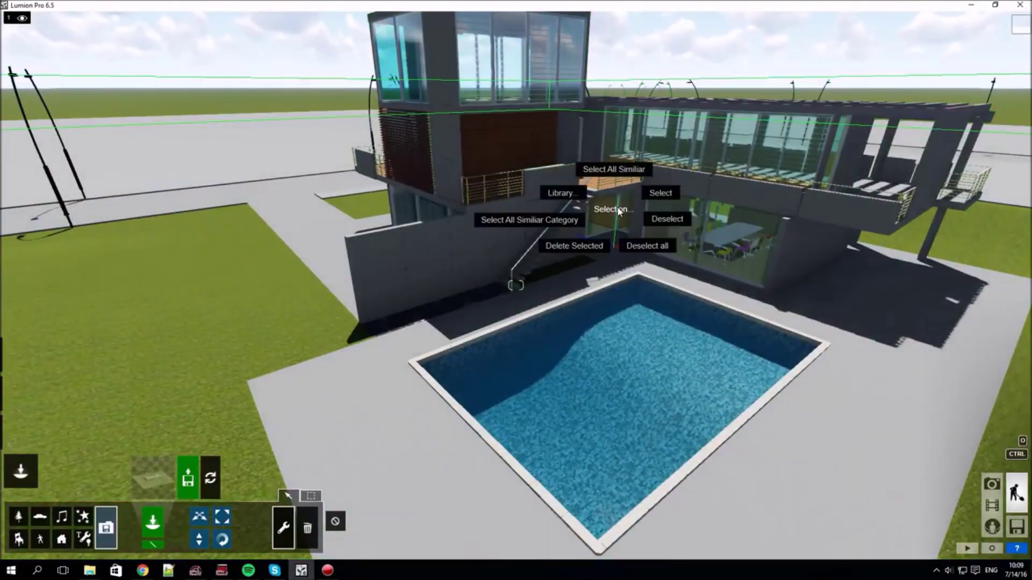
click(618, 211)
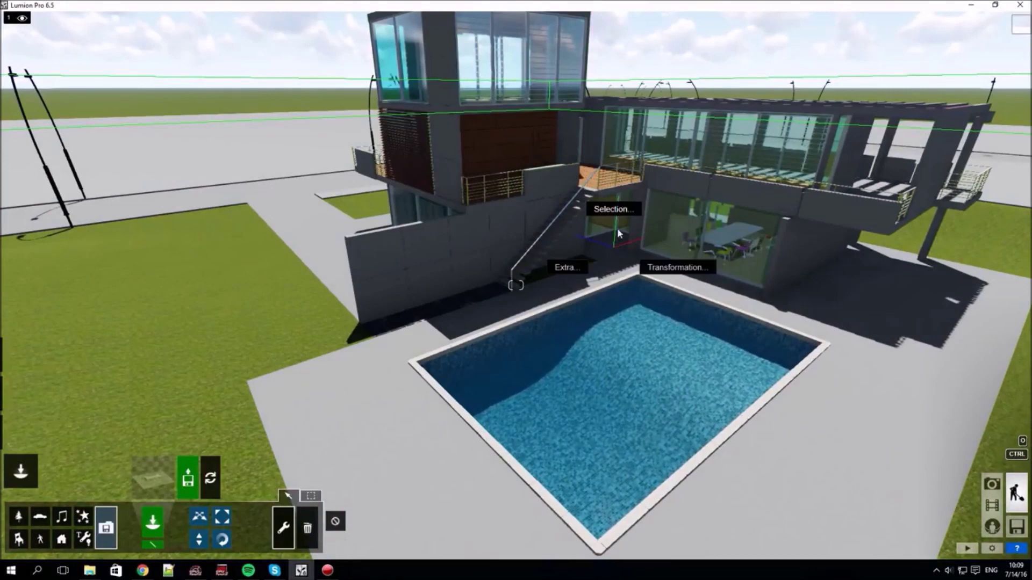
click(674, 270)
click(674, 270)
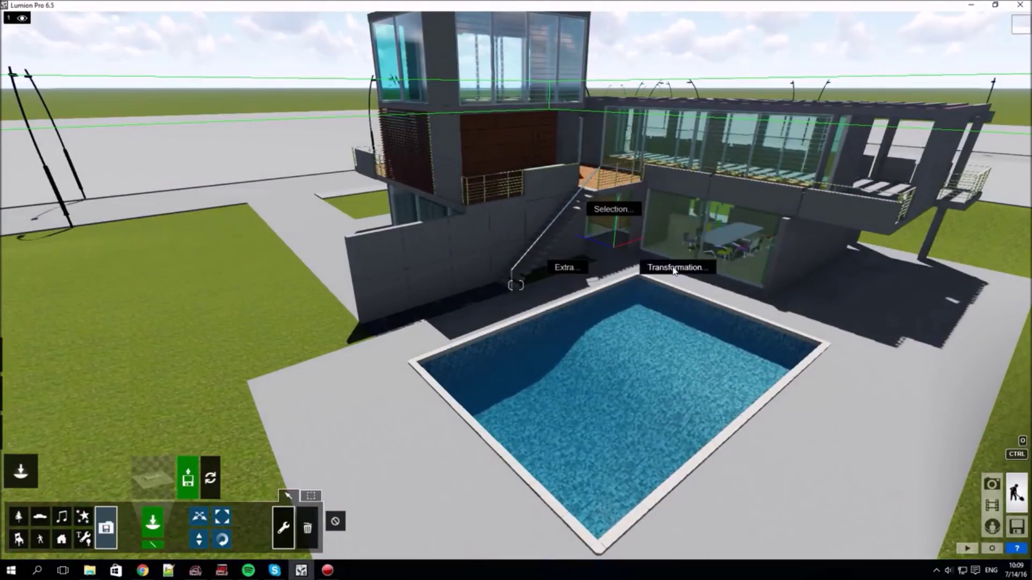
click(567, 269)
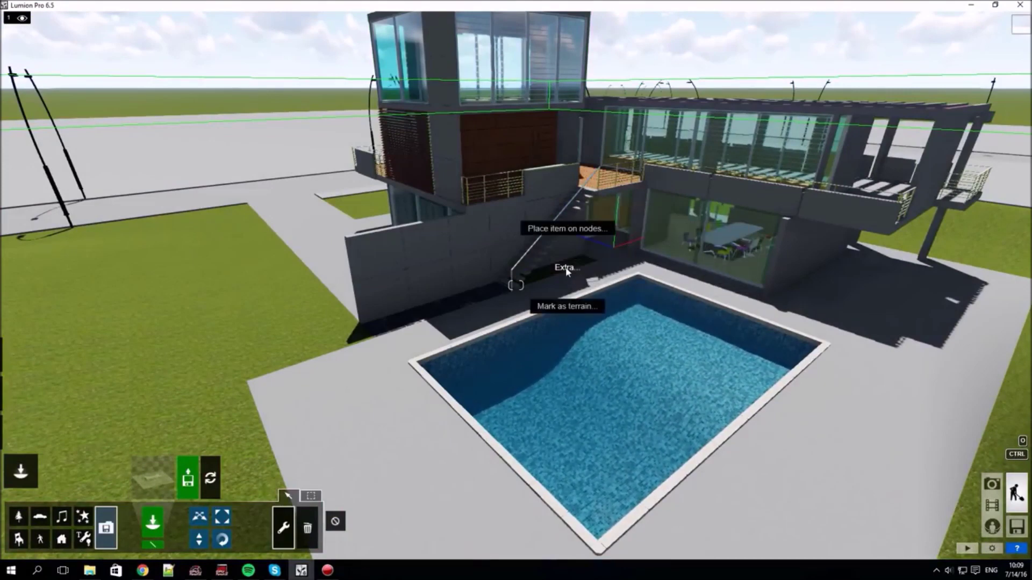
click(563, 309)
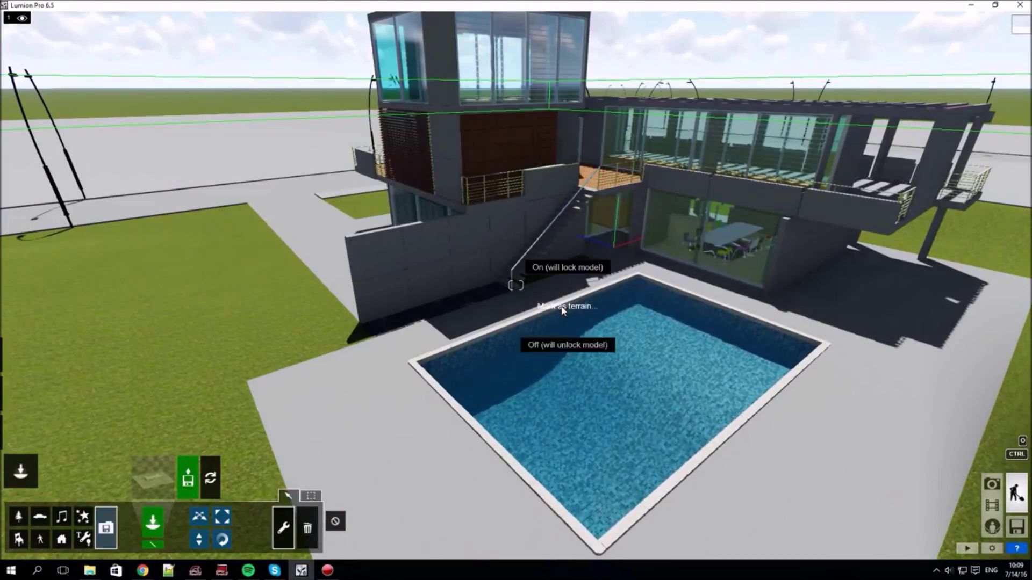
click(563, 268)
right_drag(524, 326, 269, 314)
Paint a sand path across the grass toward the lower right
mouse_move(27, 418)
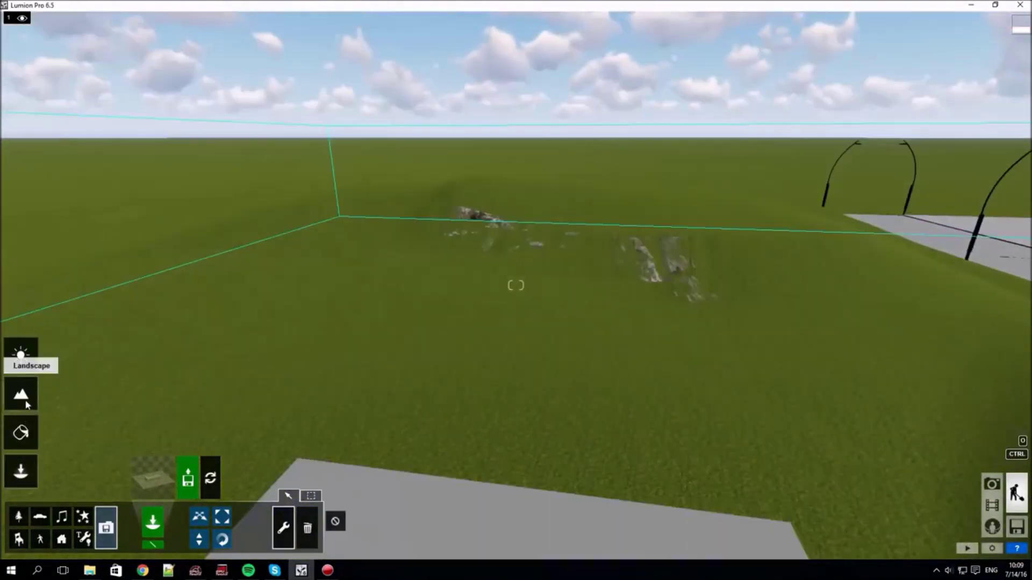
click(26, 403)
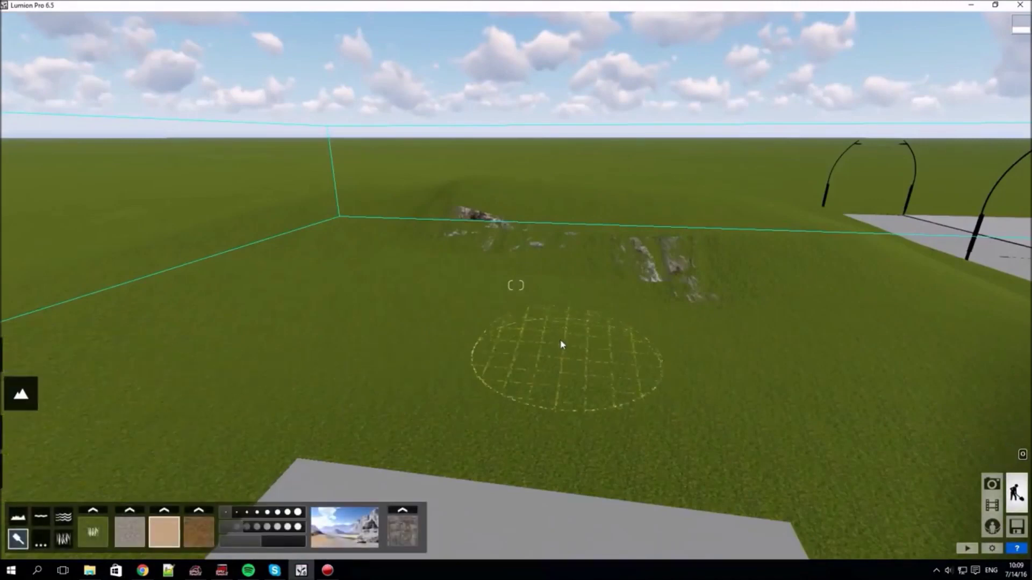
mouse_move(375, 244)
mouse_down()
mouse_move(411, 191)
mouse_move(424, 204)
mouse_up()
mouse_move(632, 354)
mouse_down()
mouse_move(647, 353)
mouse_move(634, 383)
mouse_move(686, 392)
mouse_move(813, 506)
mouse_up()
Paint a grey gravel patch beside the sand path
right_drag(812, 507, 709, 545)
click(129, 531)
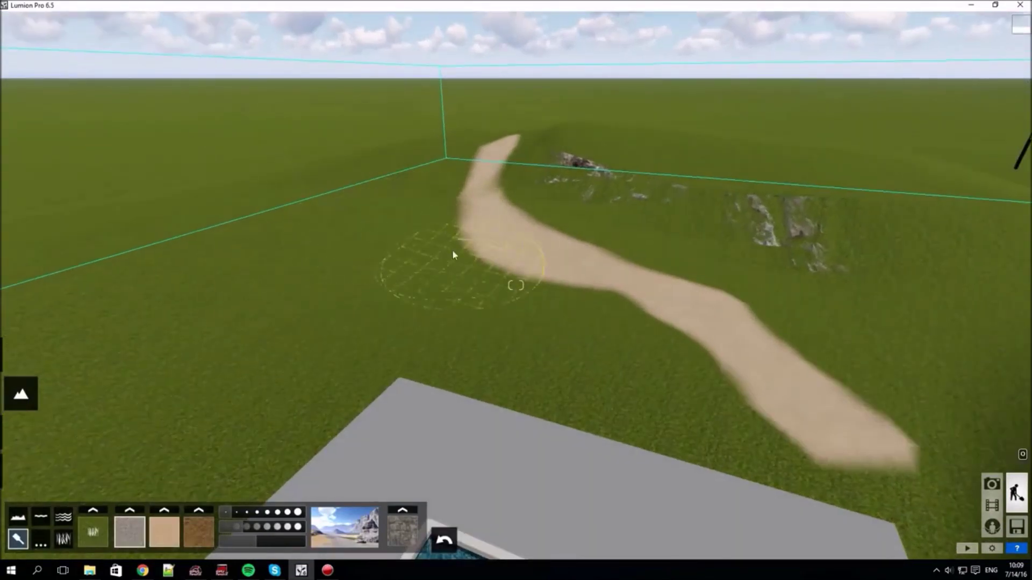
mouse_move(452, 251)
mouse_down()
mouse_move(452, 273)
mouse_move(534, 281)
mouse_move(691, 368)
mouse_up()
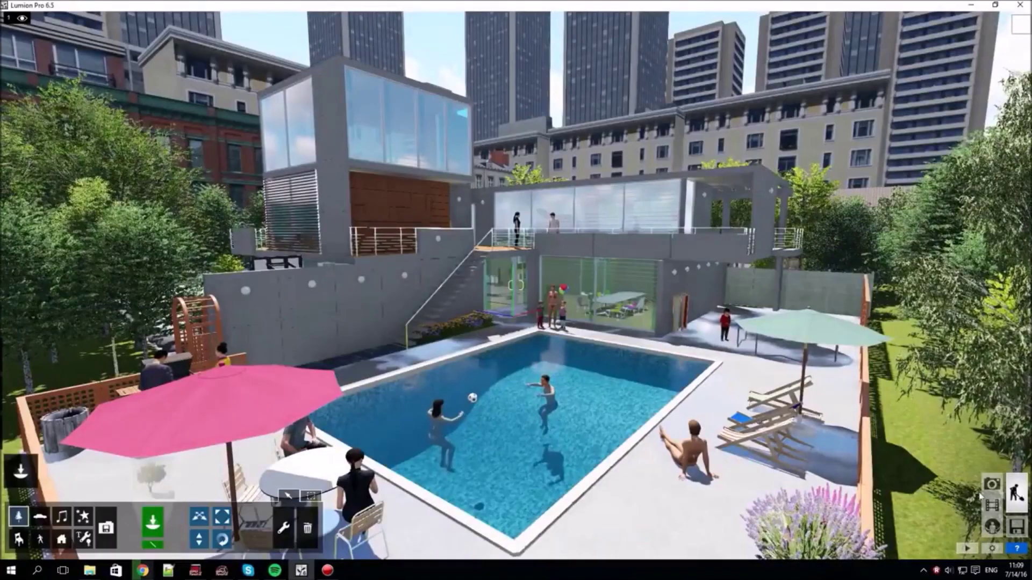
click(992, 484)
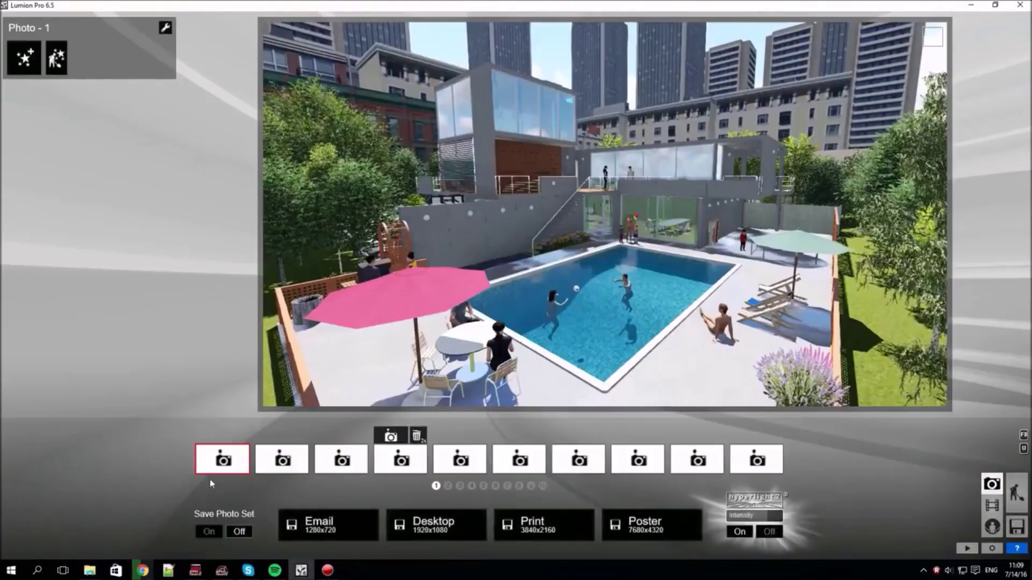
Frame the table from behind the flowers and store it as photo 1
key(s)
mouse_move(605, 214)
right_down()
mouse_move(604, 279)
mouse_move(605, 214)
right_up()
key(w)
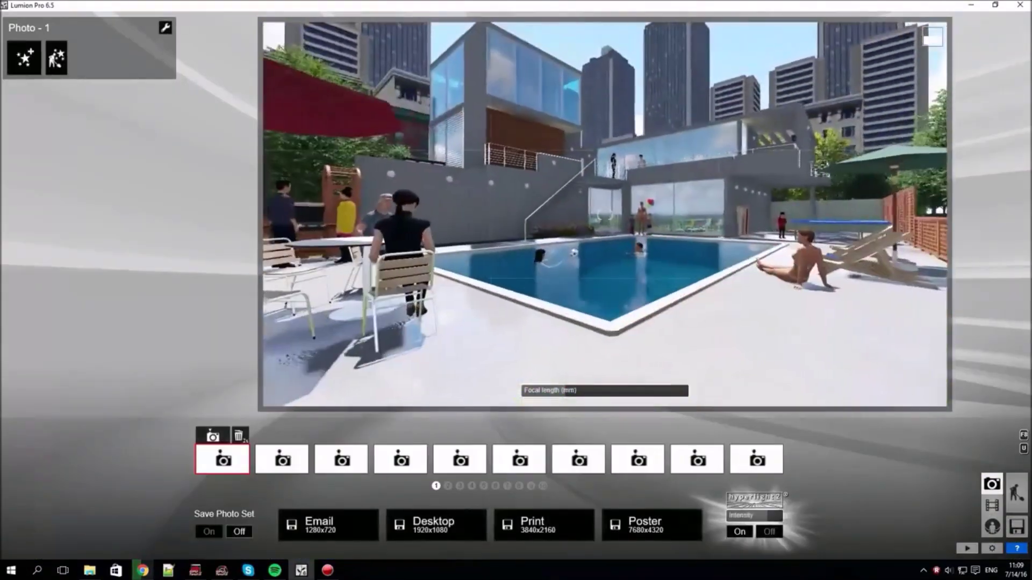
key(s)
key(s)
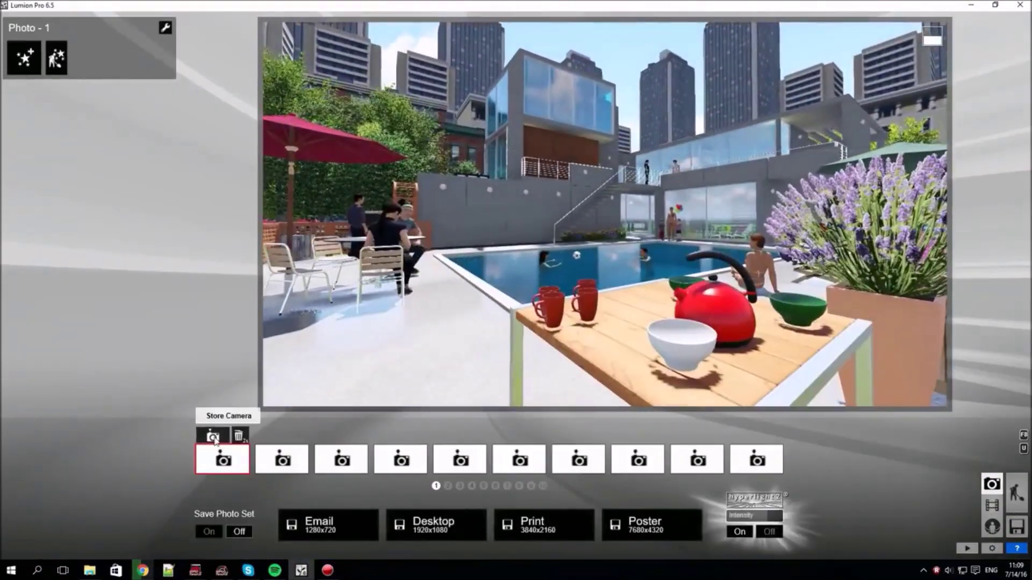
click(213, 437)
Frame the table, seated people and umbrella, and store it as photo 2
key(w)
key(d)
right_drag(605, 214, 645, 258)
key(a)
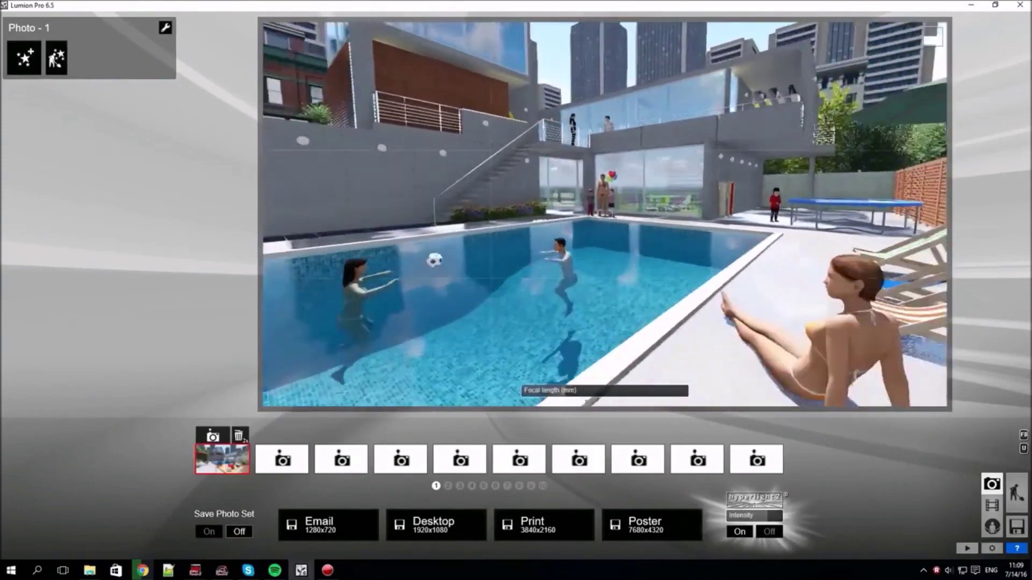
key(s)
key(s)
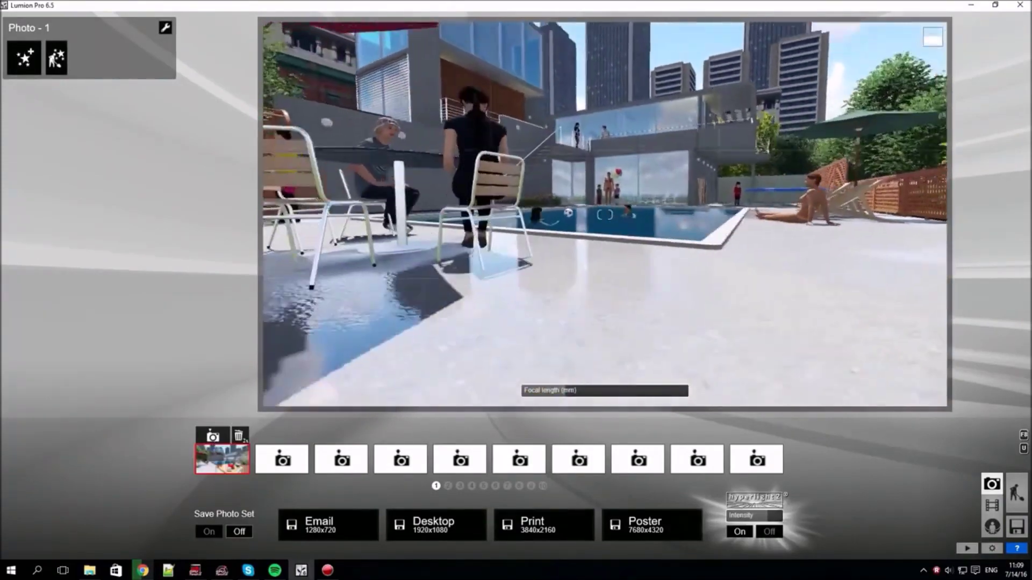
key(s)
key(q)
right_drag(604, 214, 604, 183)
key(e)
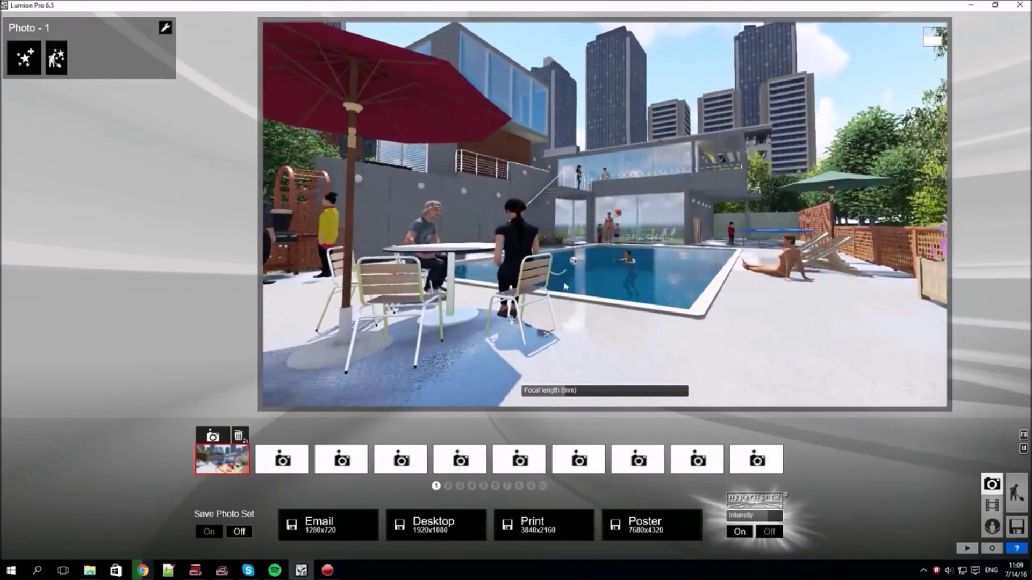
click(282, 459)
click(273, 438)
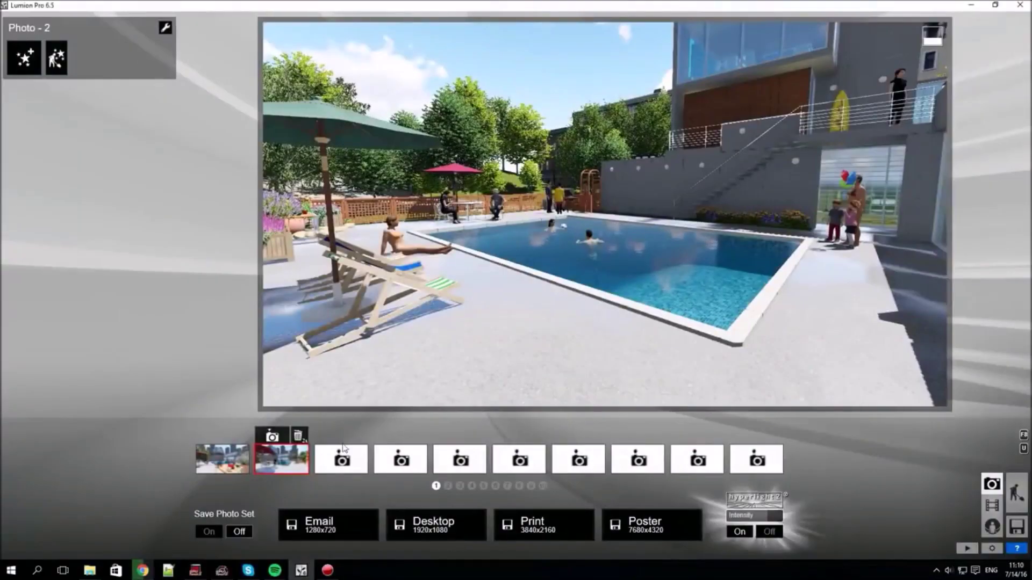
Store the poolside view as photo 3 and the interior view as photo 4
click(342, 454)
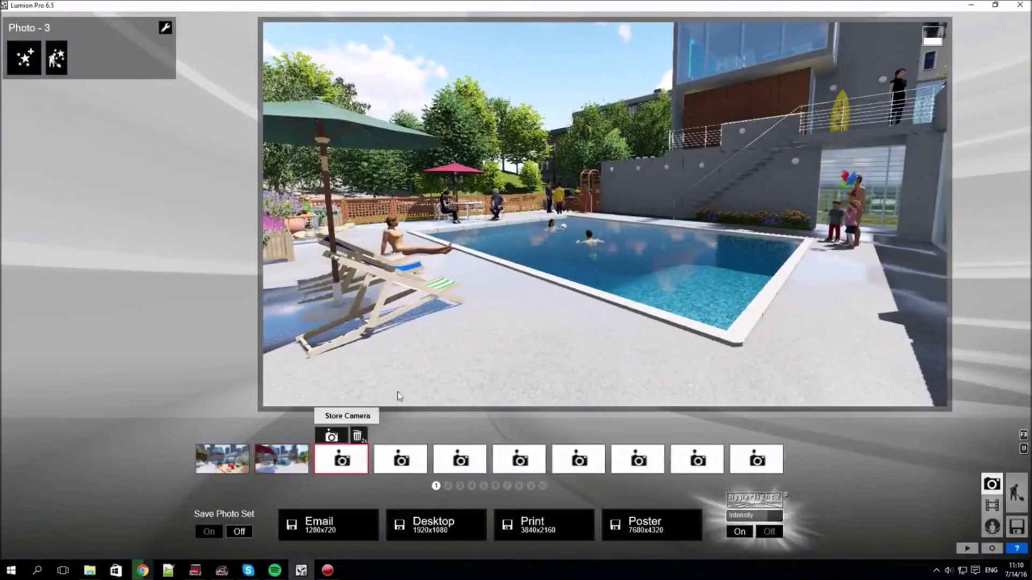
click(332, 437)
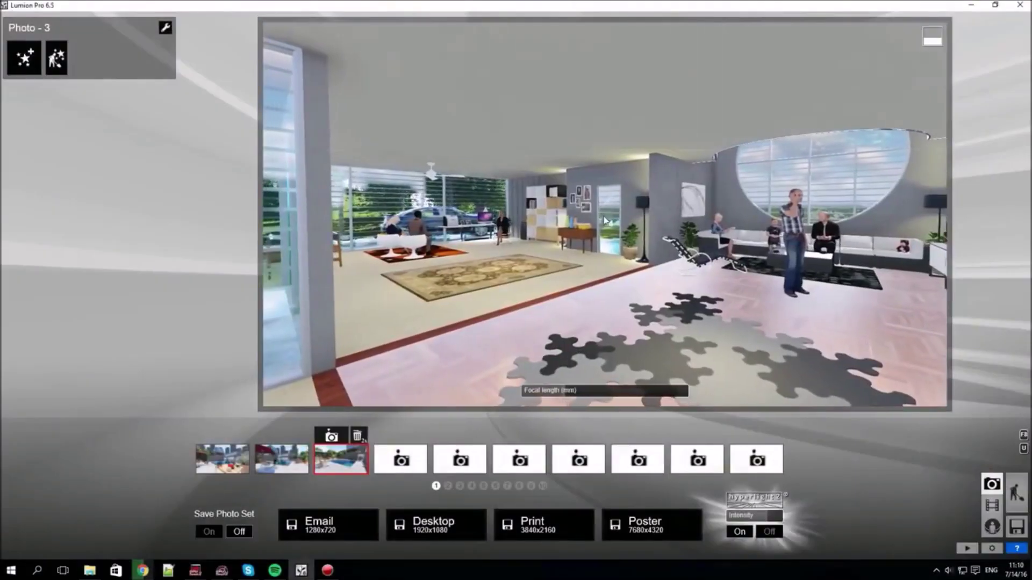
click(398, 435)
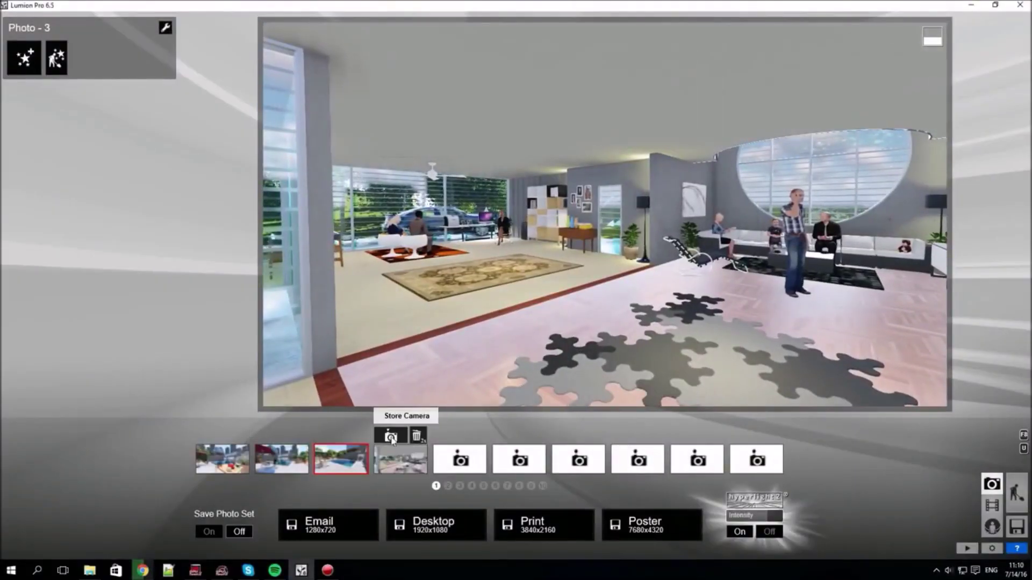
Recall the stored views and flip through photo sets 2 and 3 before returning to set 1
click(320, 459)
click(281, 459)
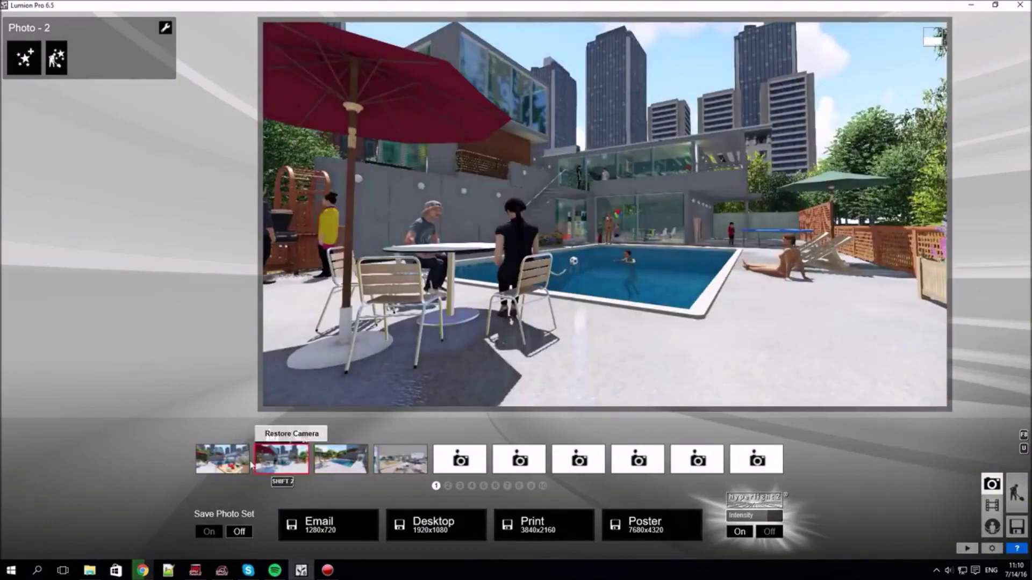
click(239, 461)
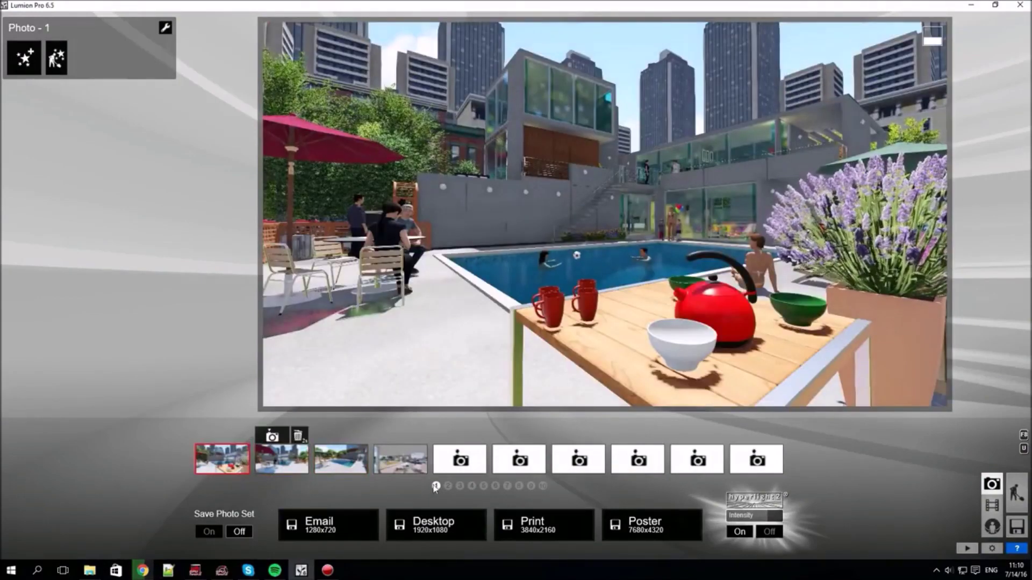
click(450, 487)
click(459, 486)
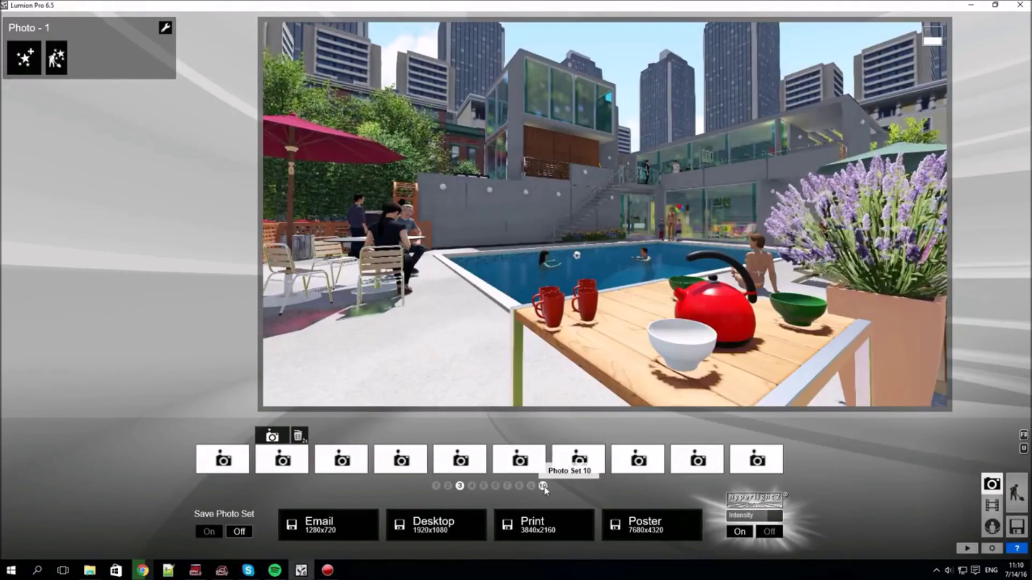
click(436, 485)
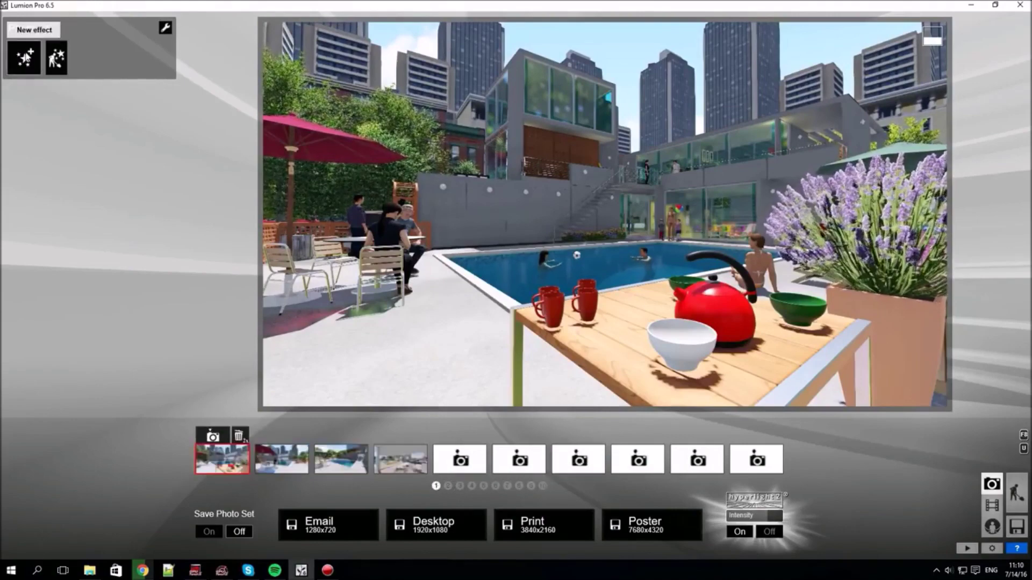
Browse the weather, object, camera, style and artistic tabs, then apply the Sketch effect to photo 1
click(25, 55)
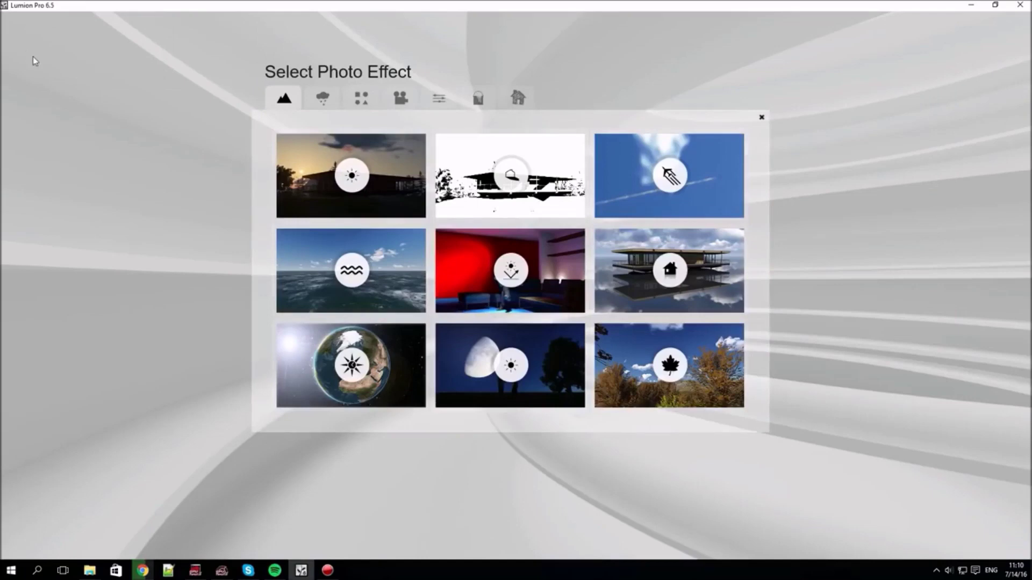
click(318, 100)
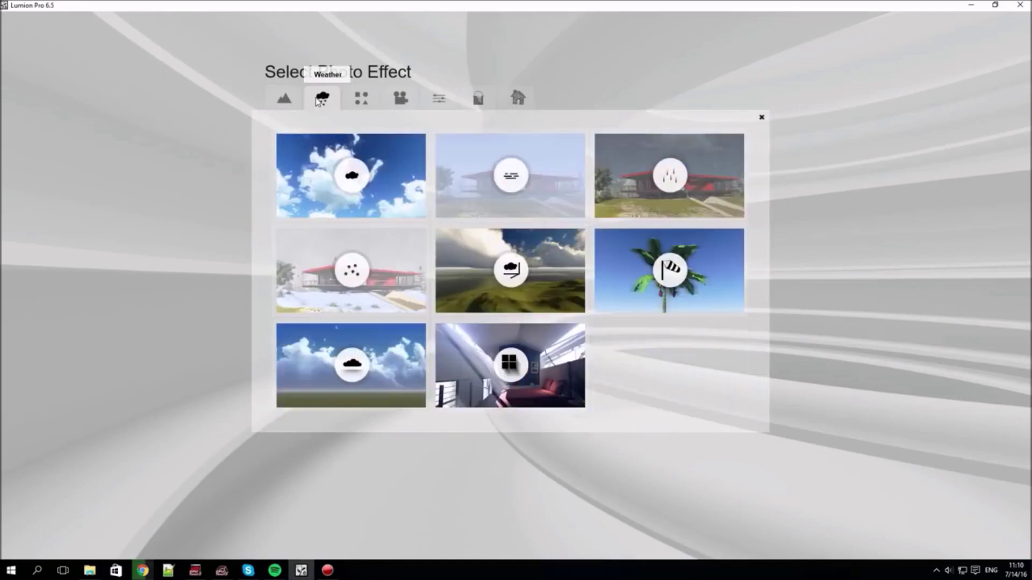
click(363, 100)
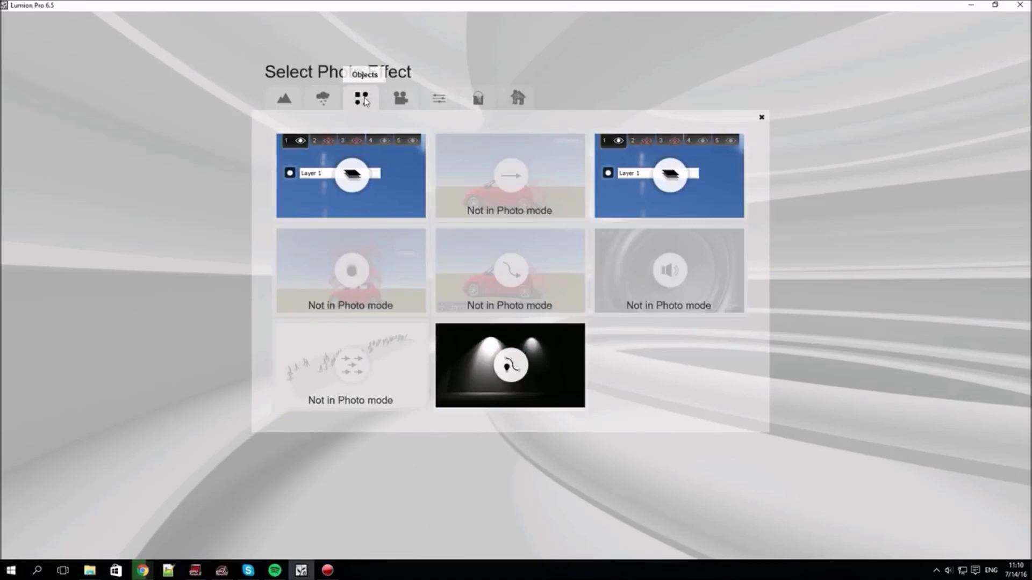
click(400, 100)
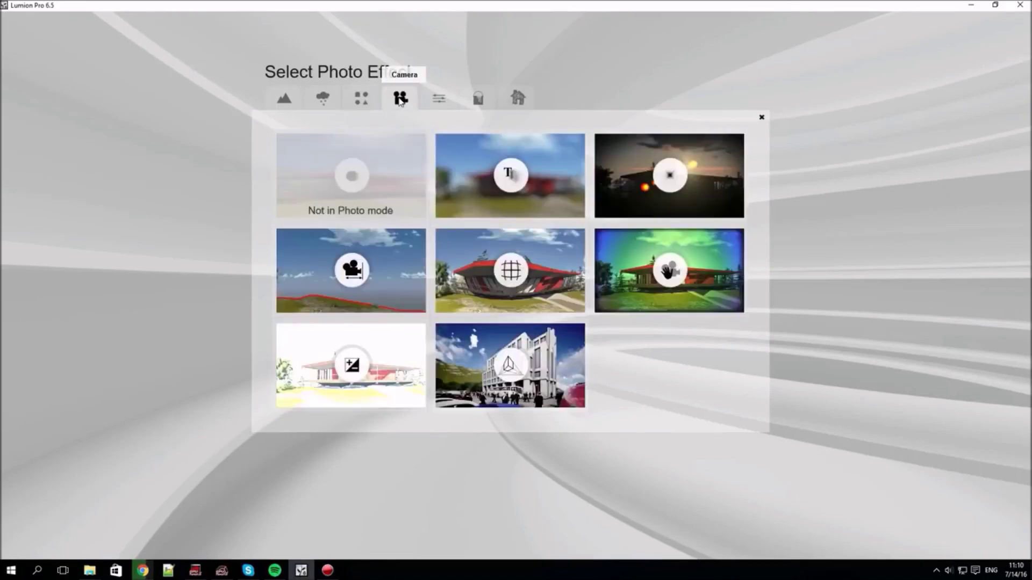
click(440, 99)
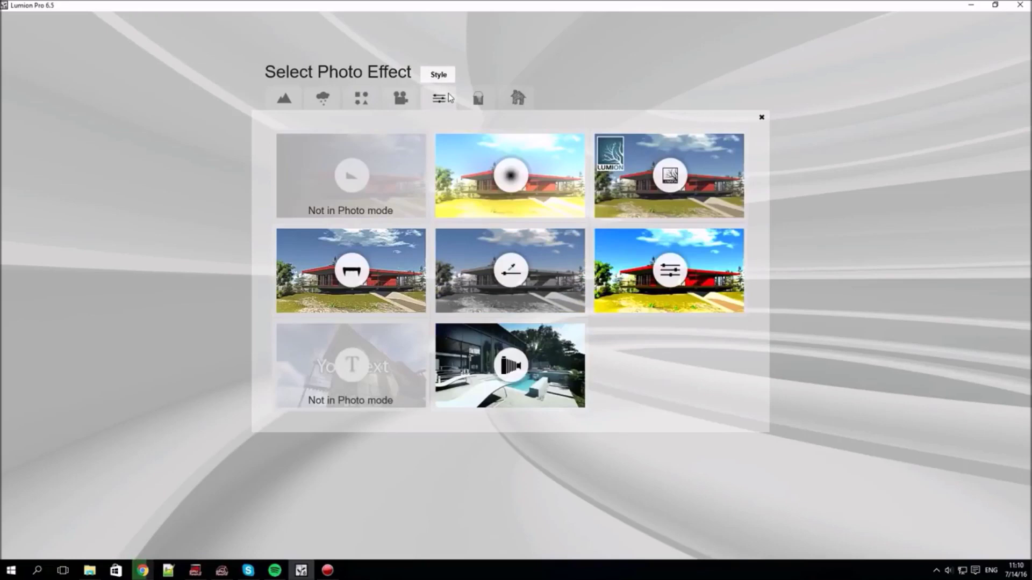
click(478, 100)
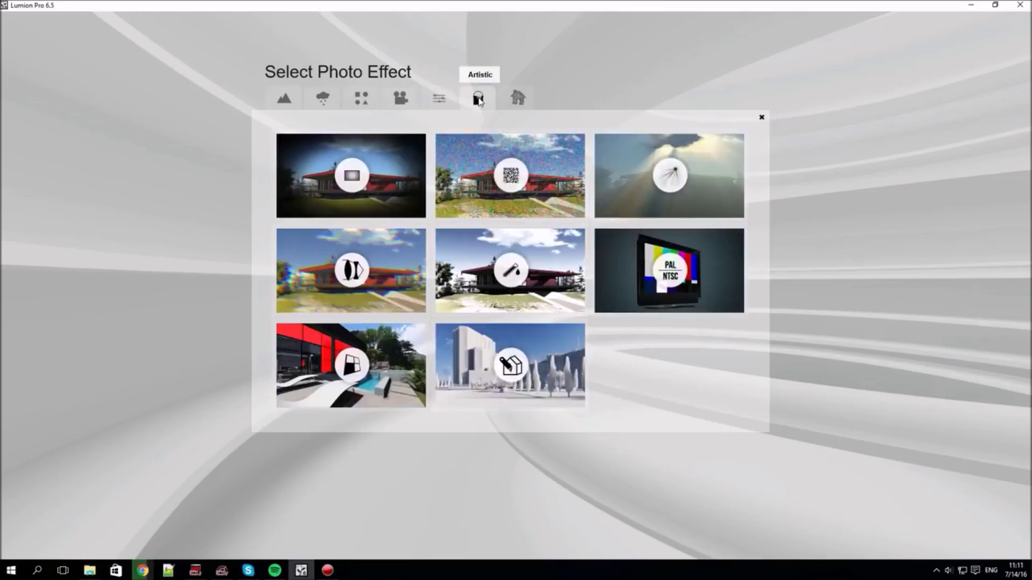
click(518, 102)
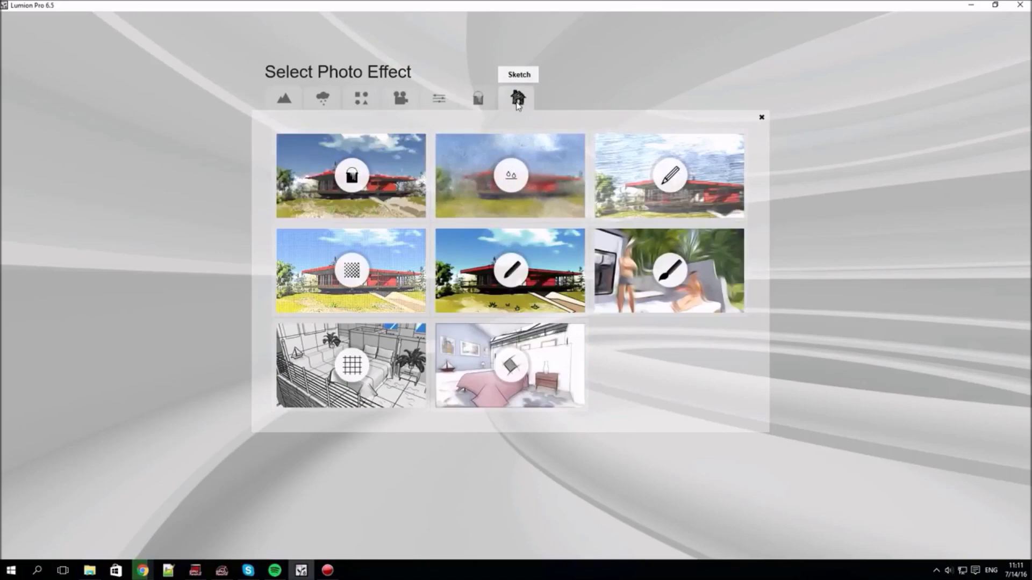
click(687, 179)
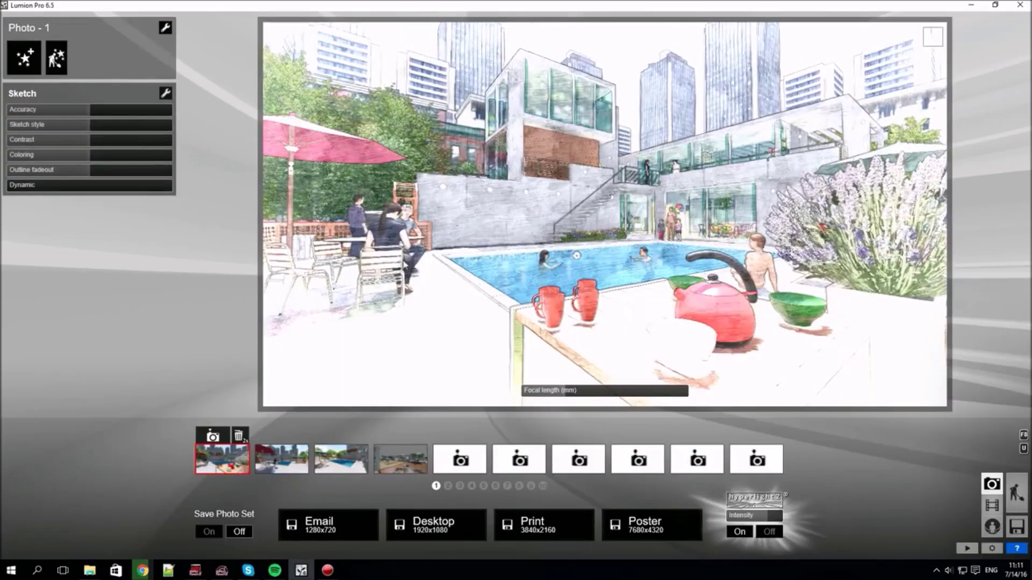
Raise Sketch Accuracy to 0.6, adjust the Dynamic slider, then select photo 2
mouse_move(37, 110)
mouse_down()
mouse_move(121, 125)
mouse_move(77, 123)
mouse_move(149, 158)
mouse_move(20, 170)
mouse_move(196, 172)
mouse_move(125, 168)
mouse_move(147, 169)
mouse_up()
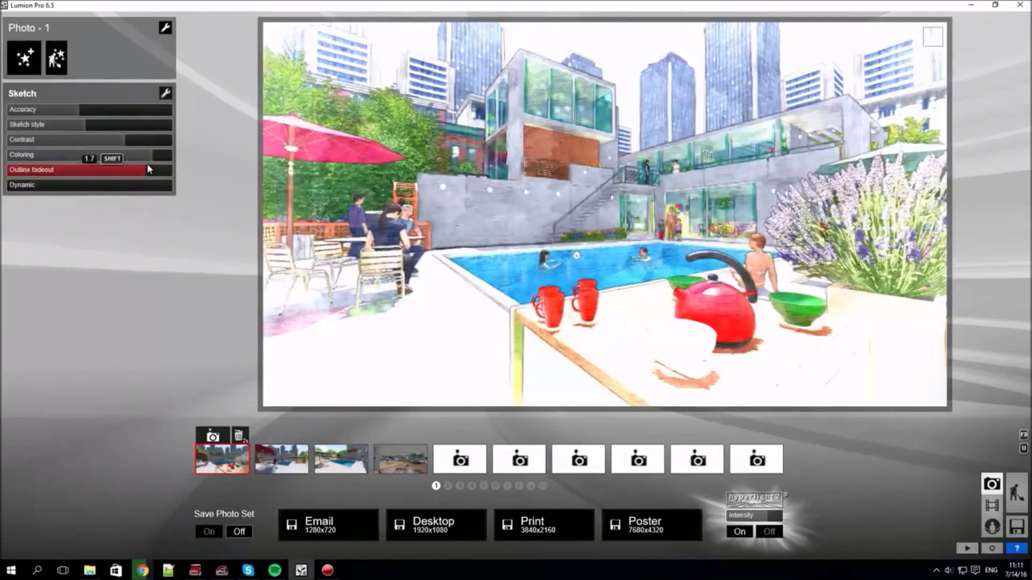
drag(18, 187, 71, 188)
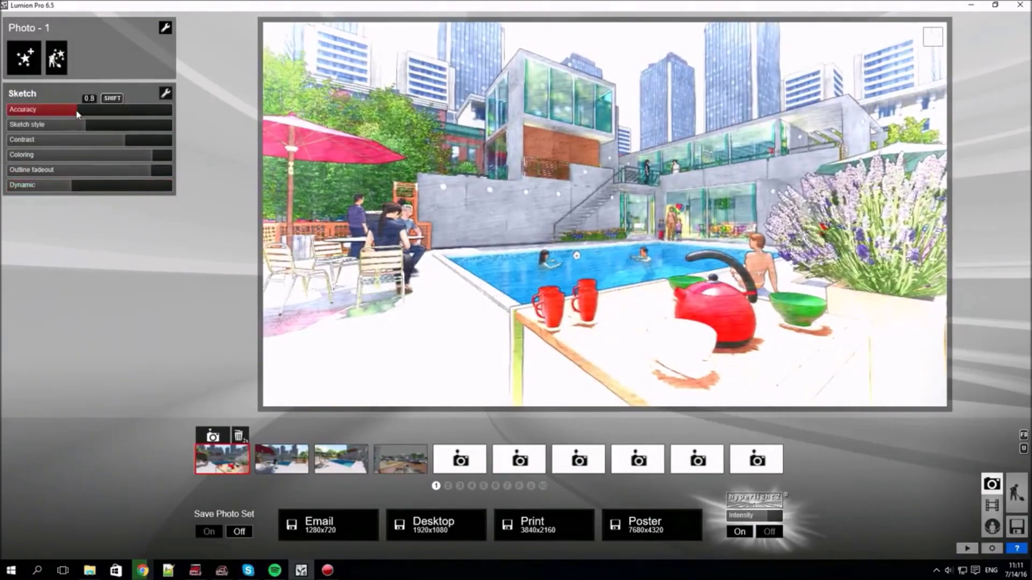
click(285, 455)
Add a Sun effect to photo 2 and lower the sun height to 0.5
click(35, 62)
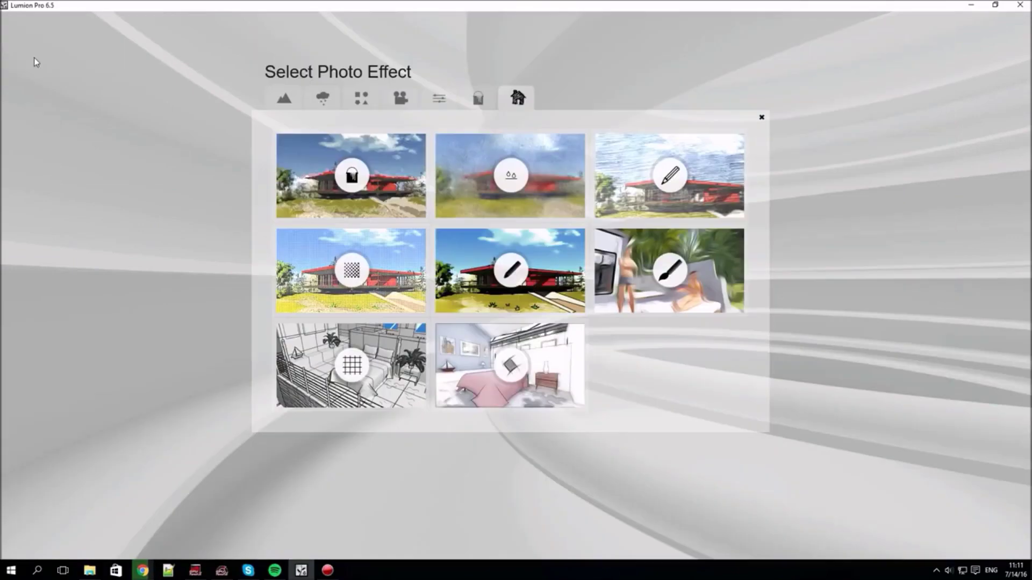
click(285, 101)
click(351, 177)
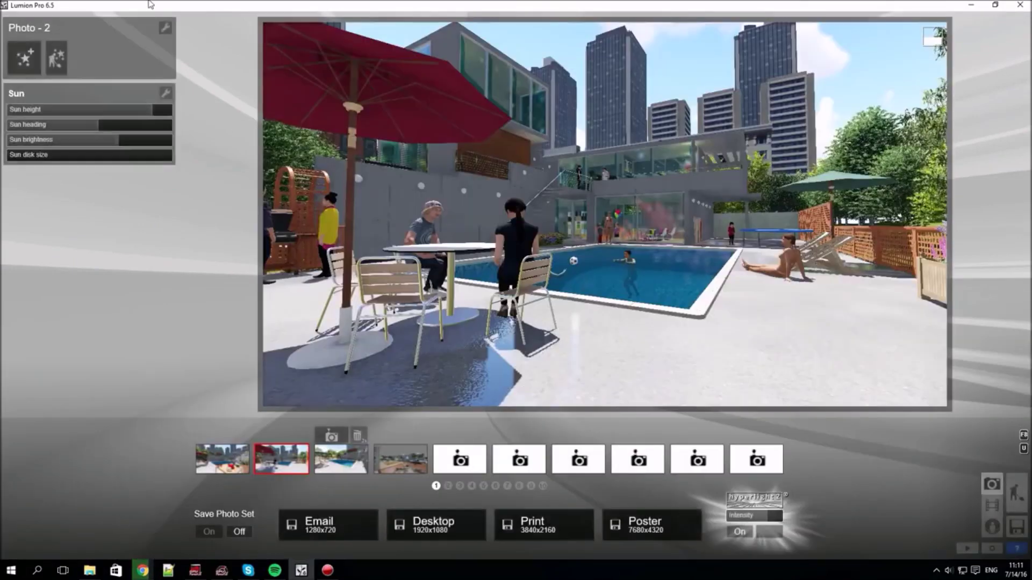
drag(151, 110, 95, 116)
Add a Reflection effect with Speedray Reflections on and open the reflection-plane editor
click(33, 54)
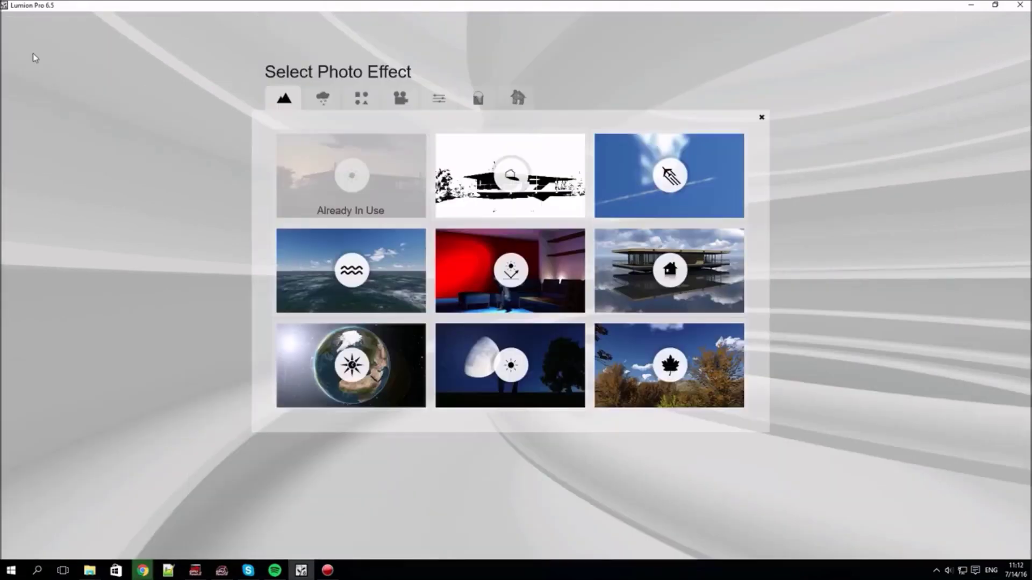
click(667, 286)
click(158, 305)
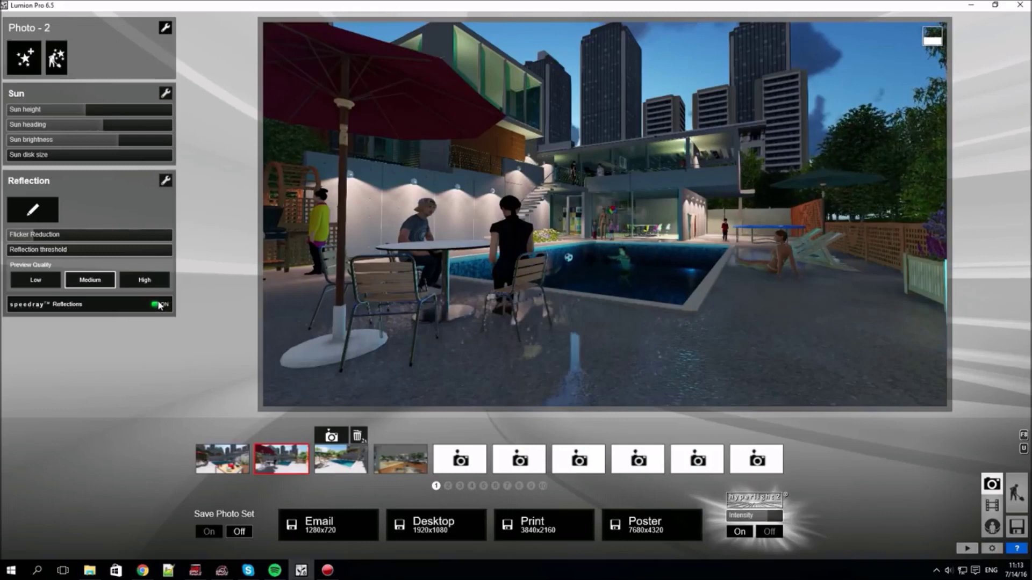
click(159, 305)
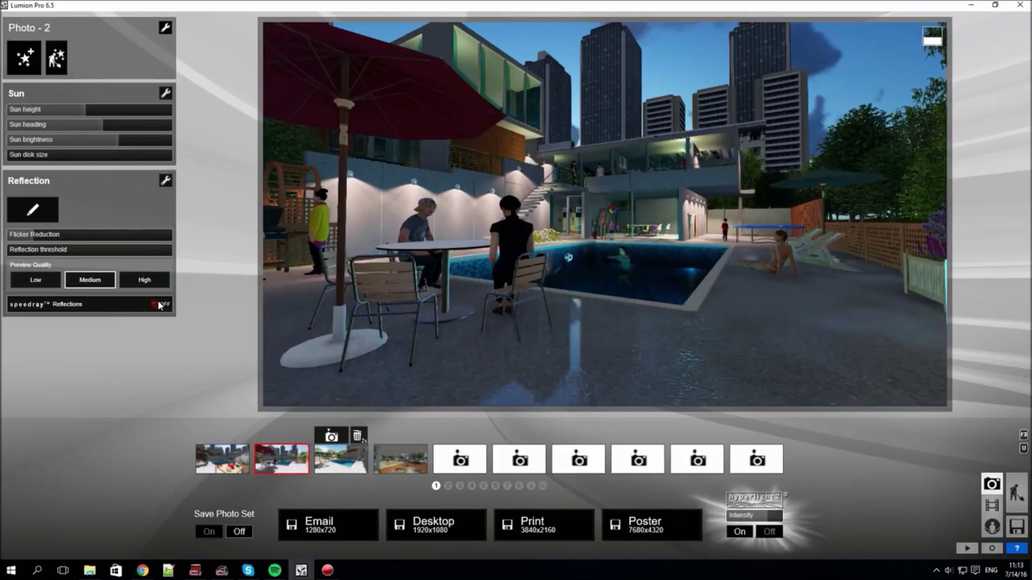
click(159, 305)
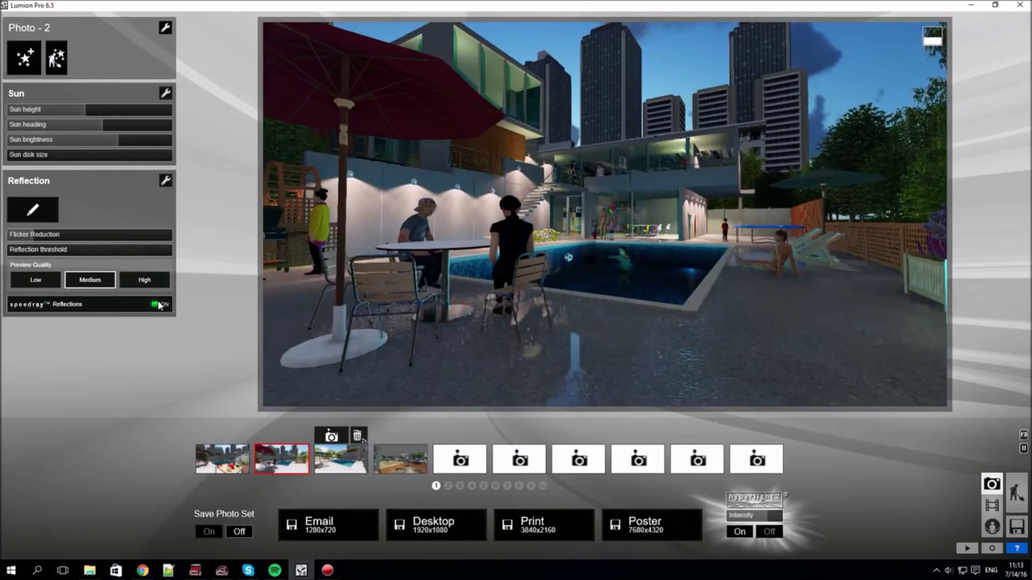
click(159, 305)
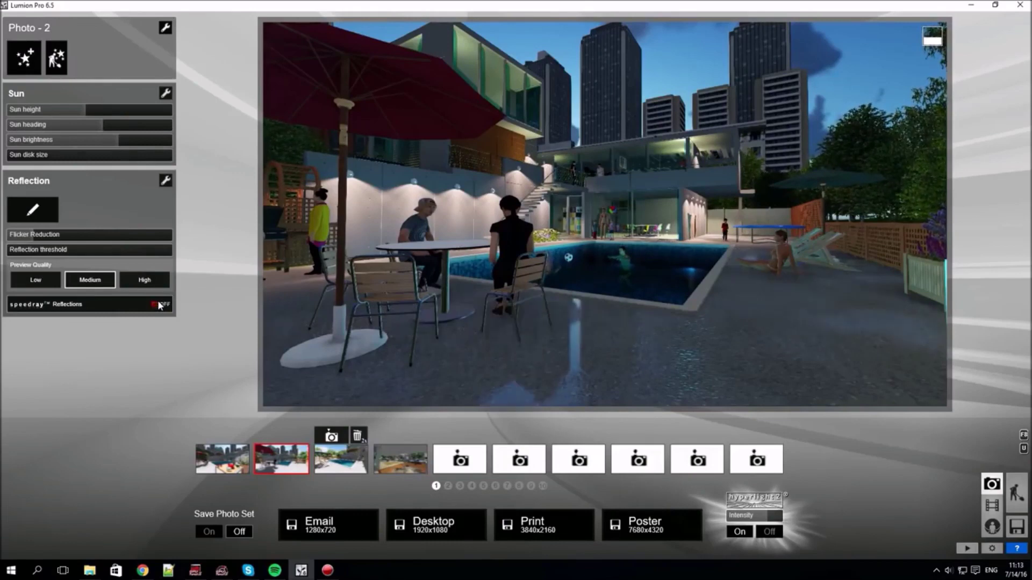
click(160, 305)
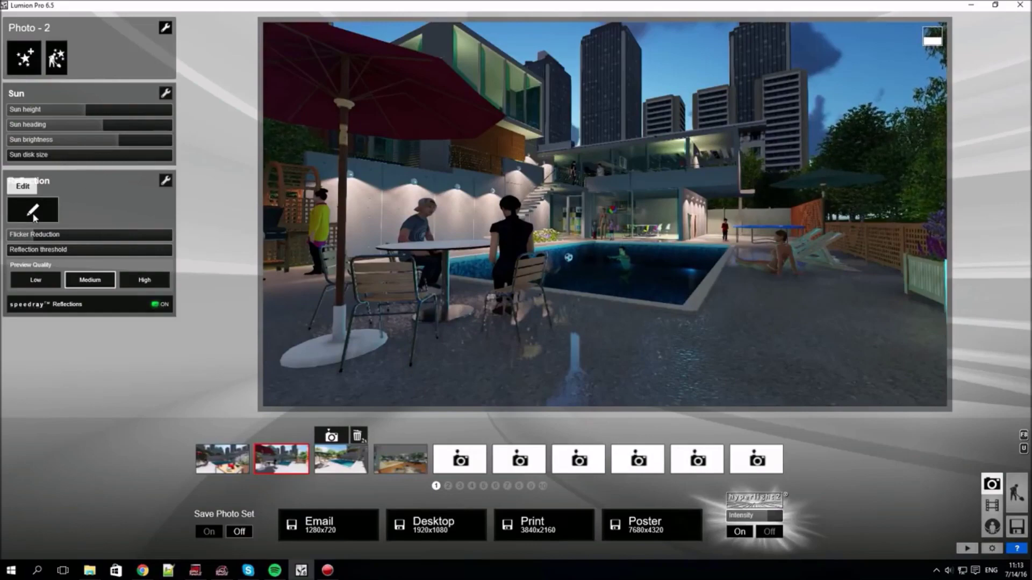
click(33, 213)
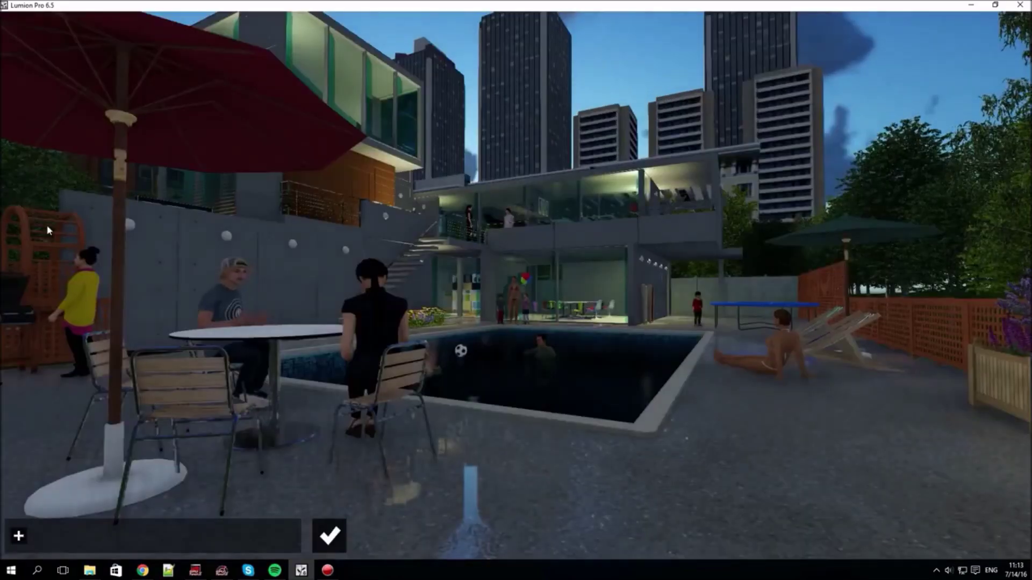
Add reflection planes for the pool water and upper glass facade, confirm, and recall photos 2 and 3
click(18, 536)
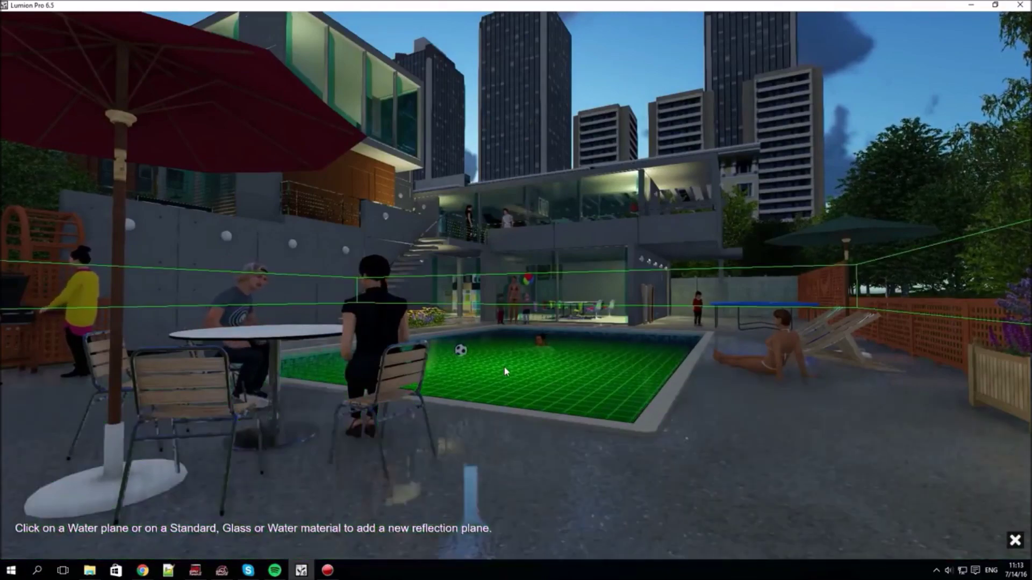
click(505, 371)
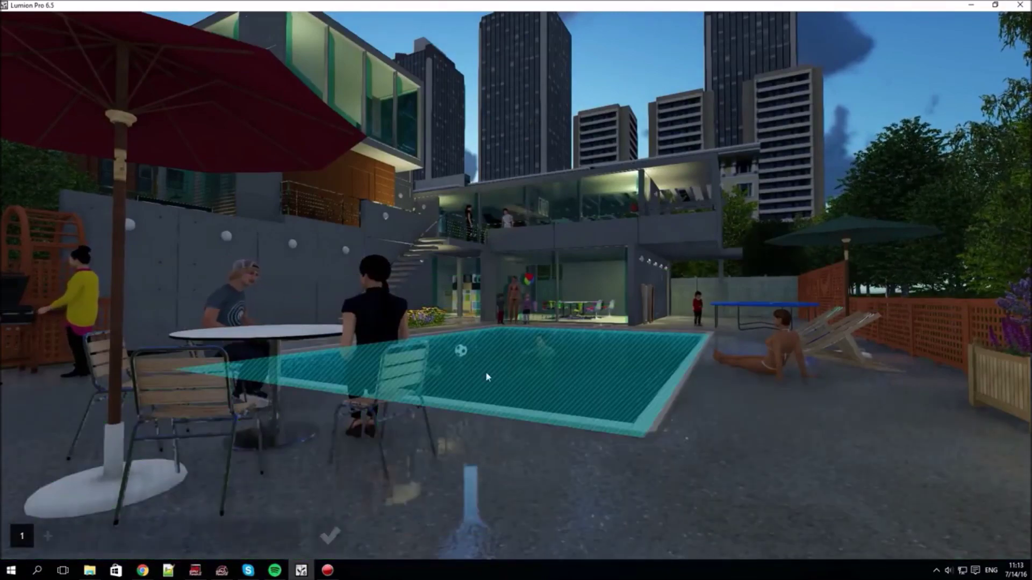
click(48, 536)
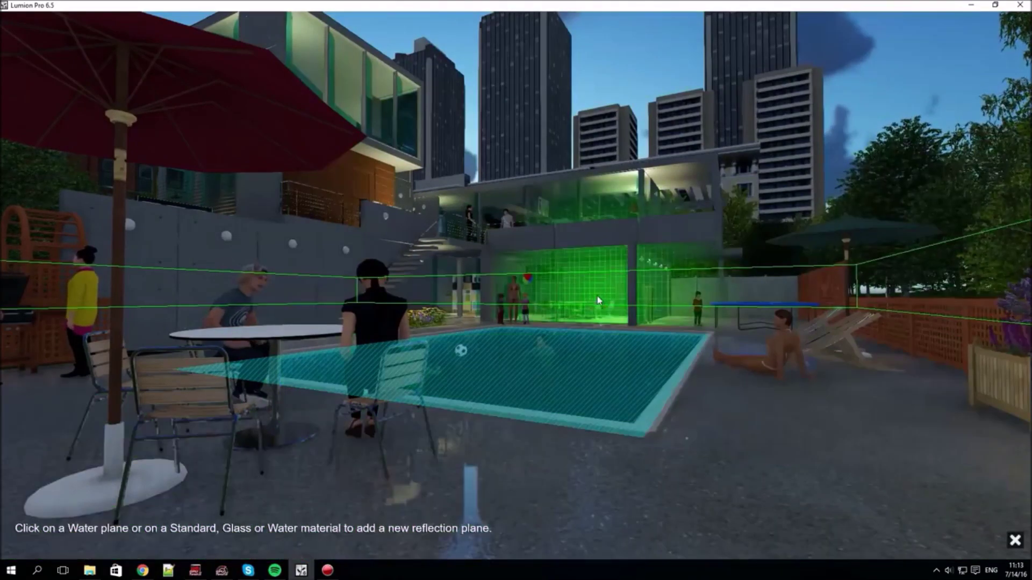
click(559, 198)
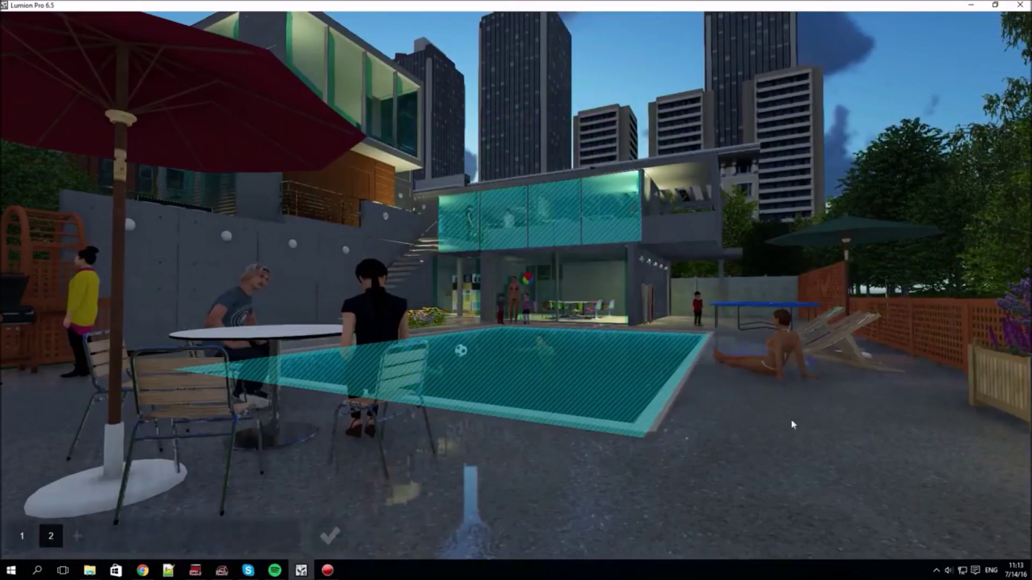
click(340, 539)
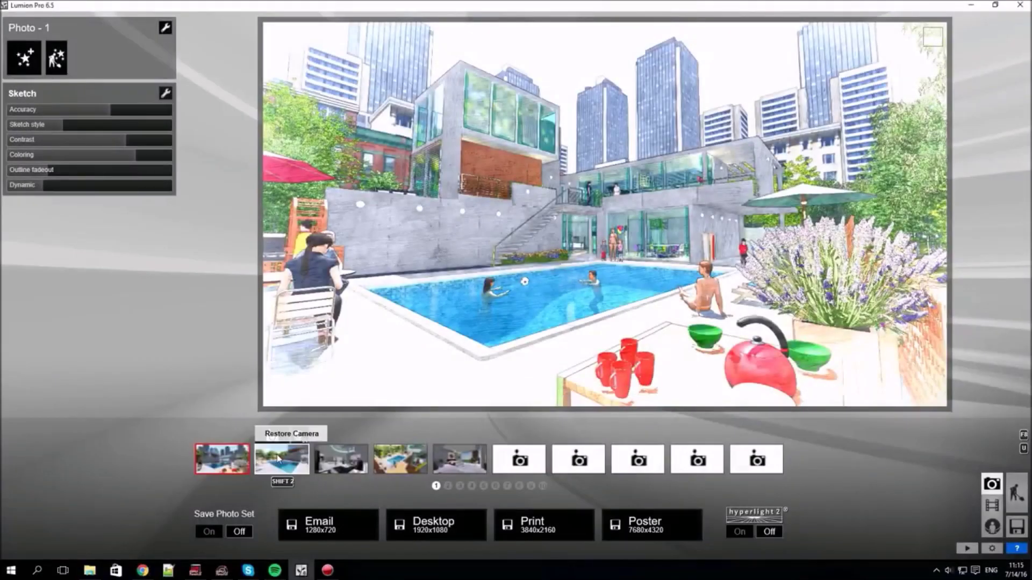
click(274, 457)
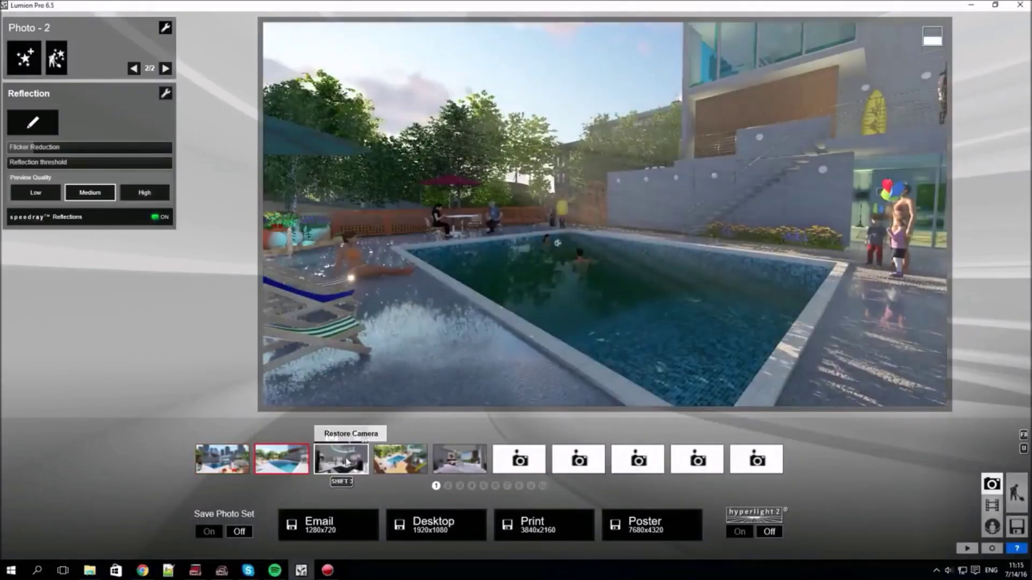
click(346, 461)
Turn hyperlight on for photo 5's bedroom view and save it at 1920x1080, overwriting the existing file
click(408, 461)
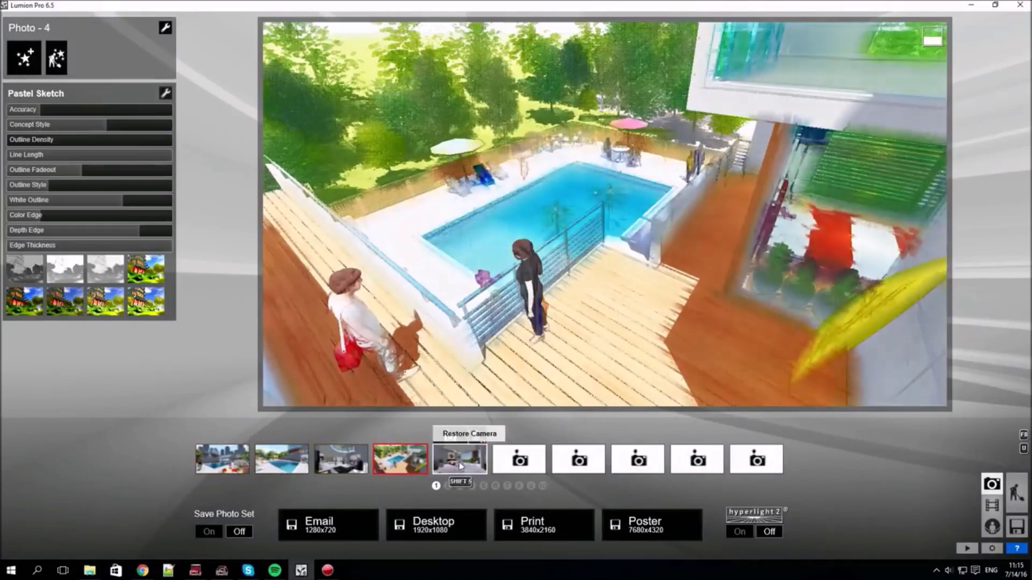
click(460, 464)
click(739, 532)
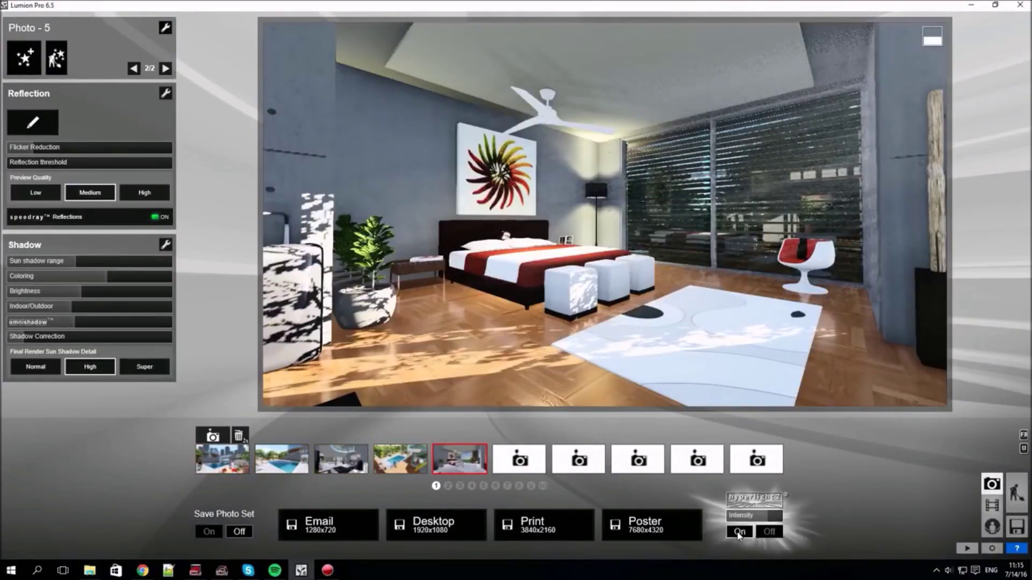
mouse_move(741, 519)
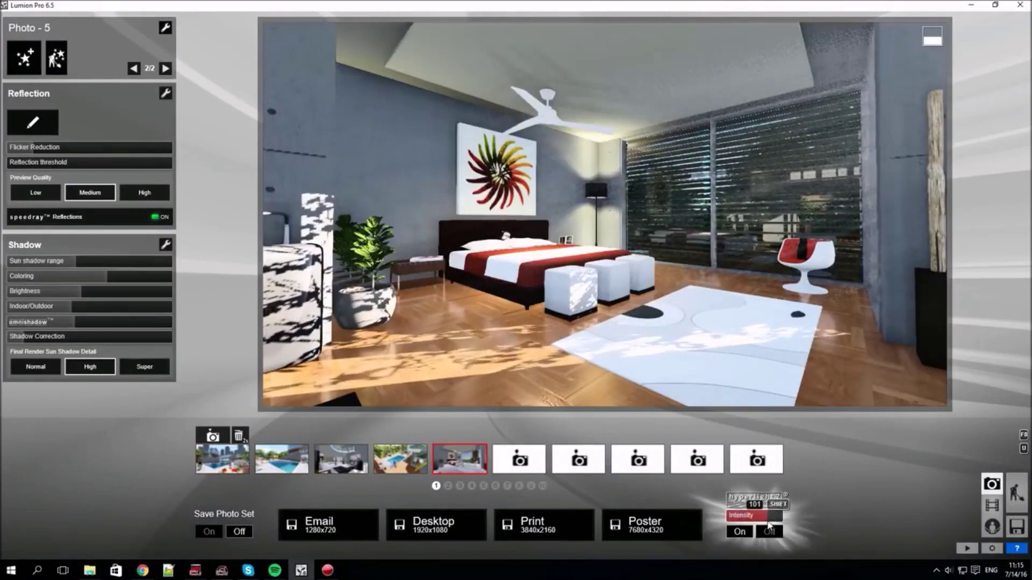
click(437, 525)
click(428, 373)
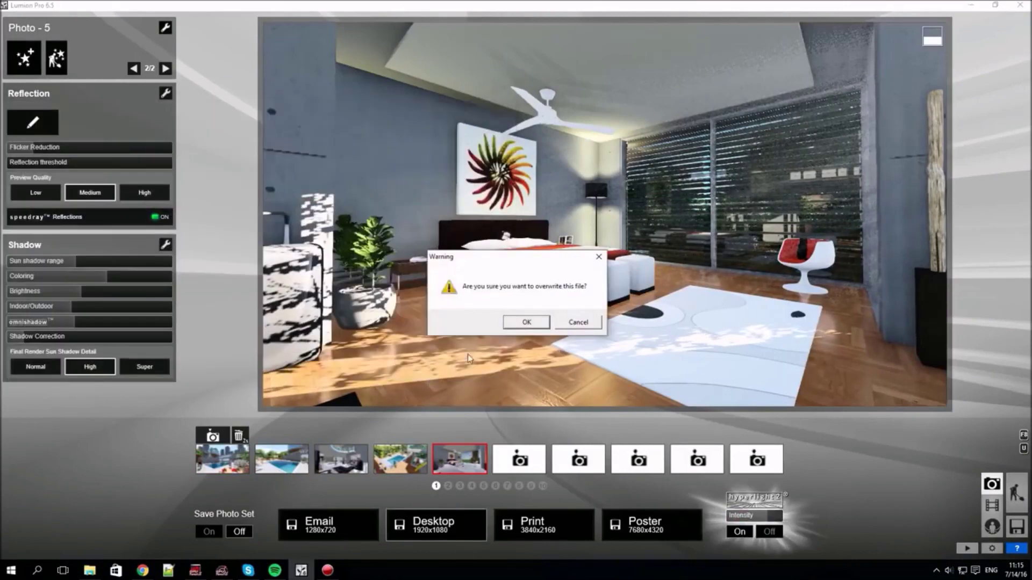
click(527, 322)
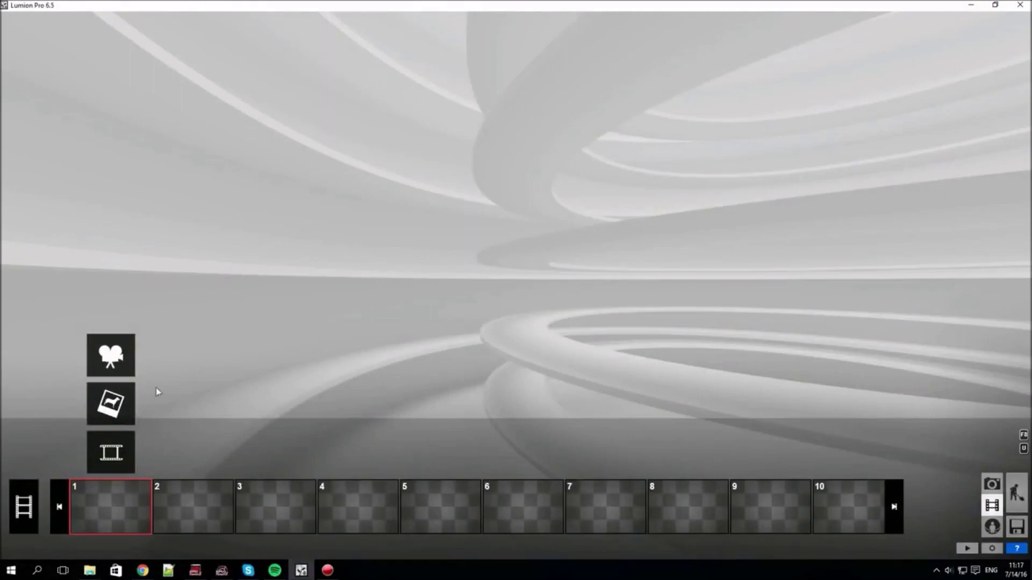
Record a clip at 0.5 m camera height with keyframes along the pool, and preview it
click(111, 356)
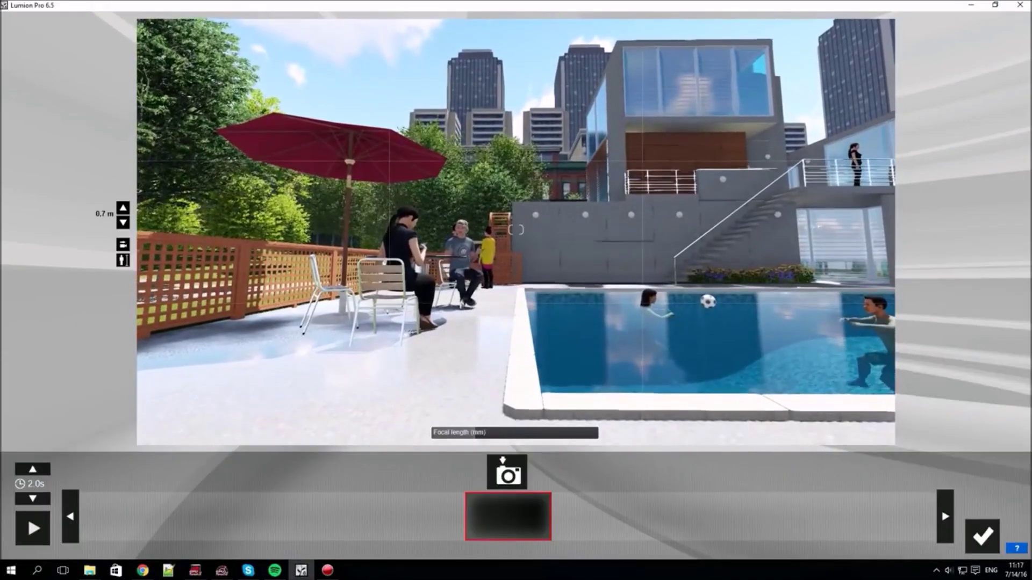
key(q)
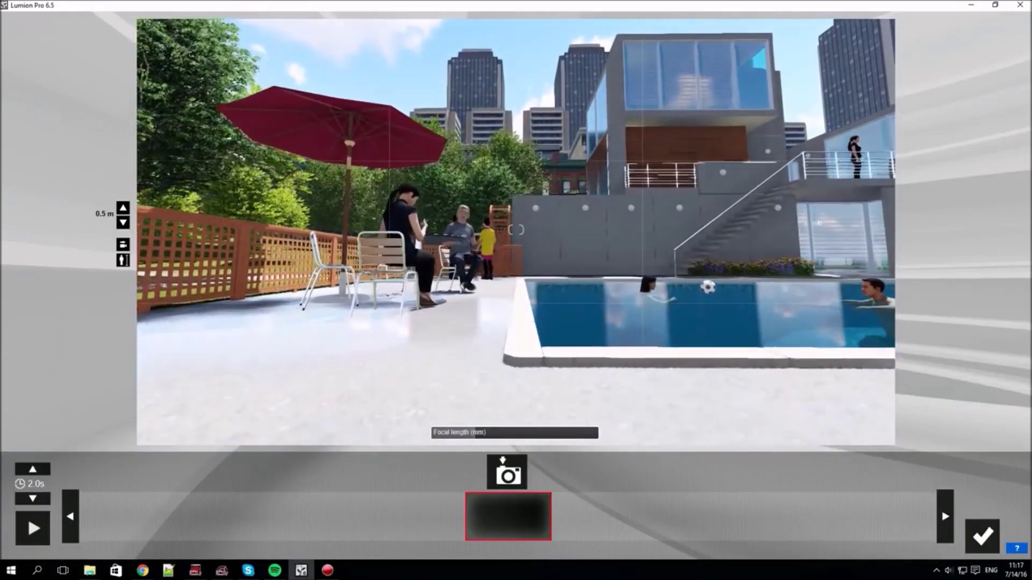
click(507, 472)
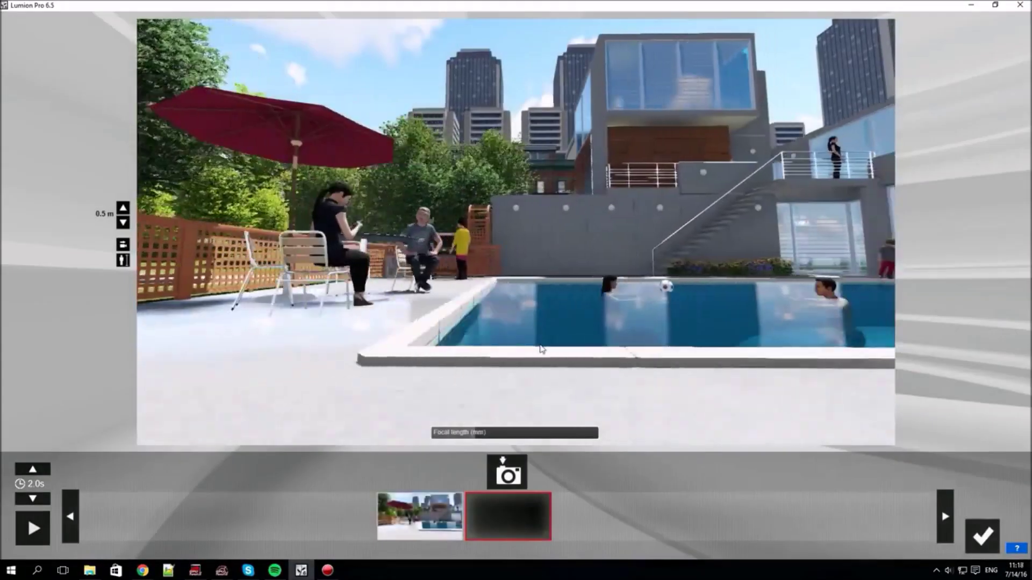
key(d)
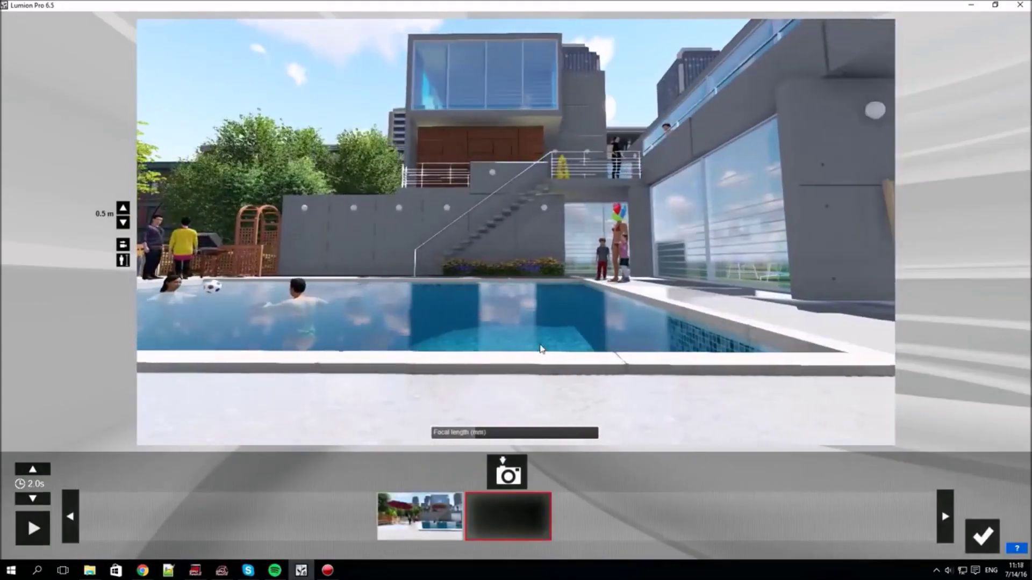
key(a)
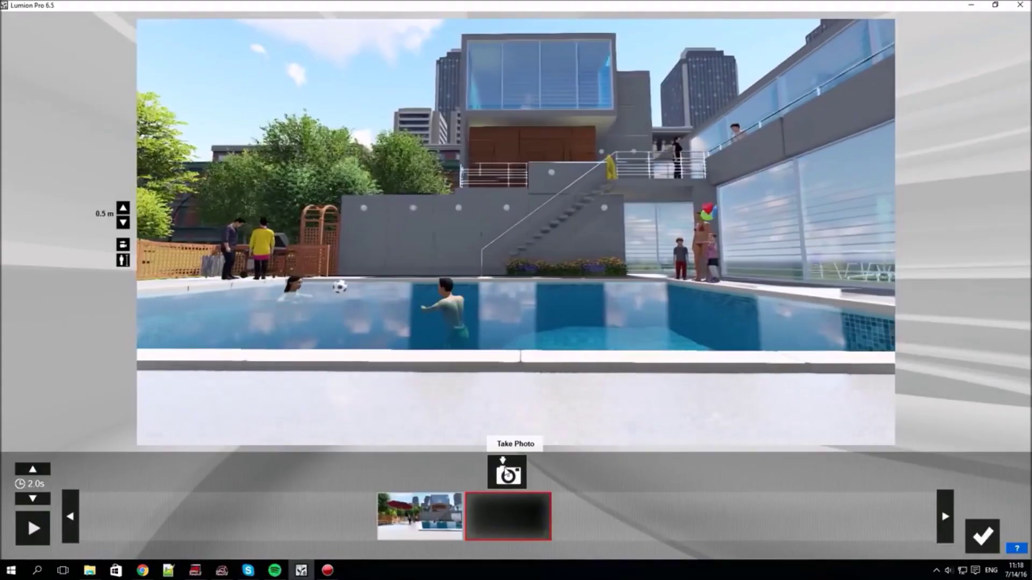
click(507, 472)
key(d)
key(a)
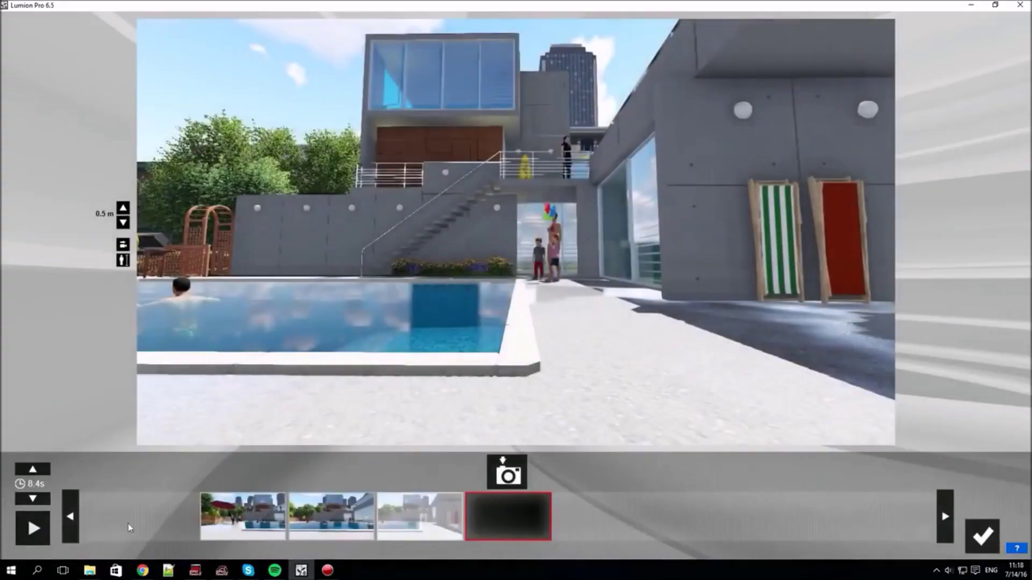
click(33, 529)
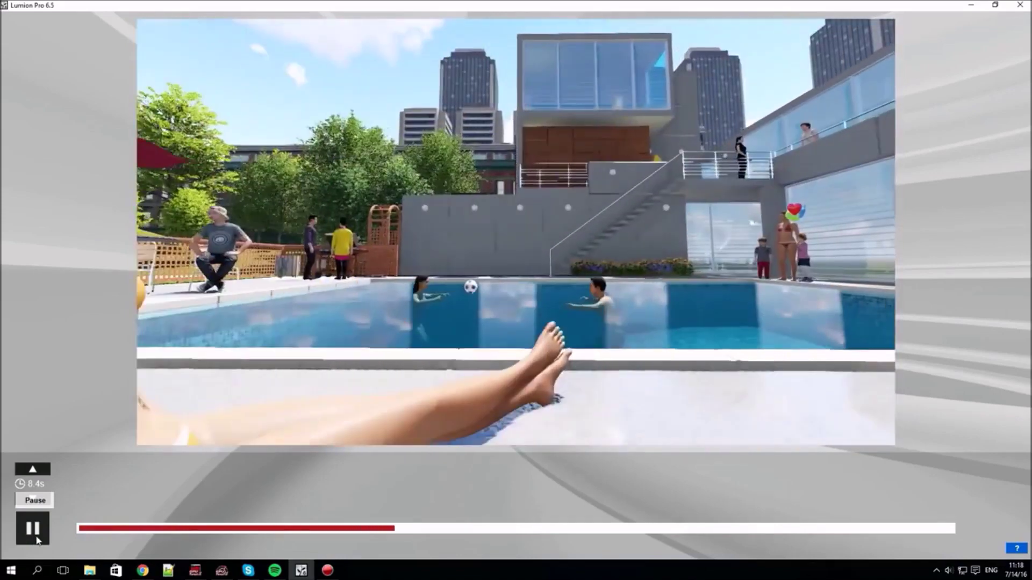
click(33, 532)
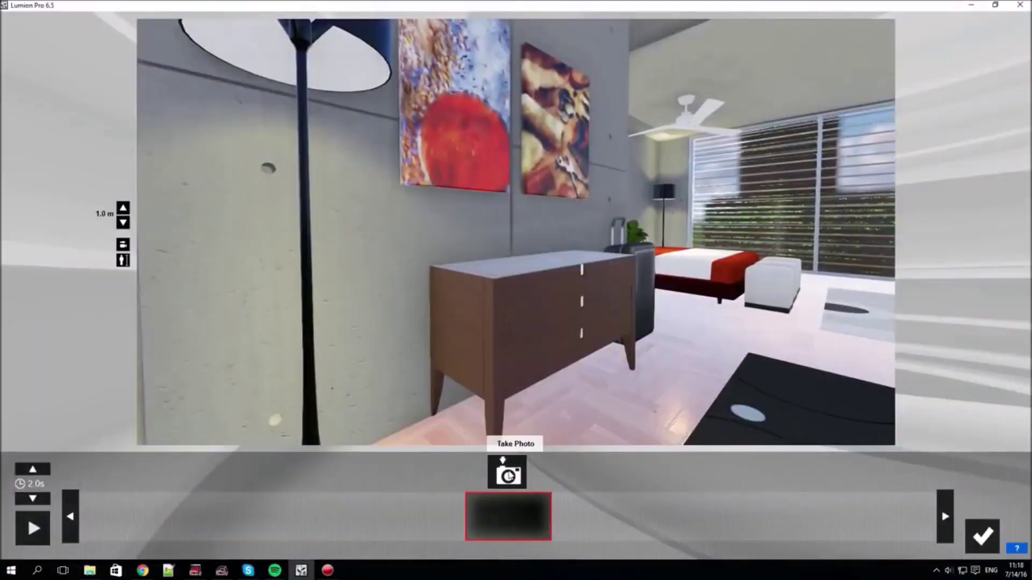
Add dresser and bedroom-overview keyframes and accept the bedroom clip
click(508, 472)
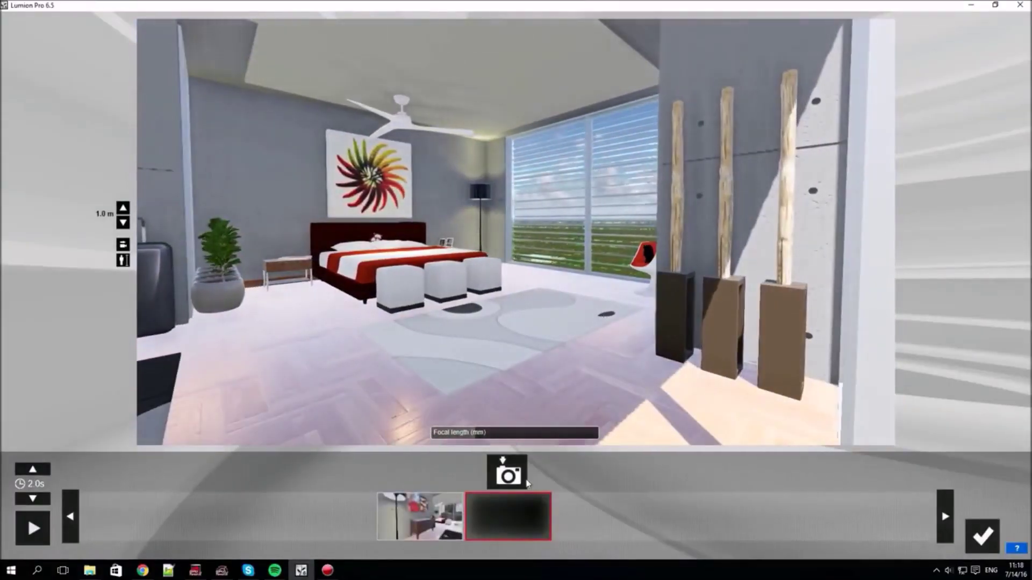
click(525, 481)
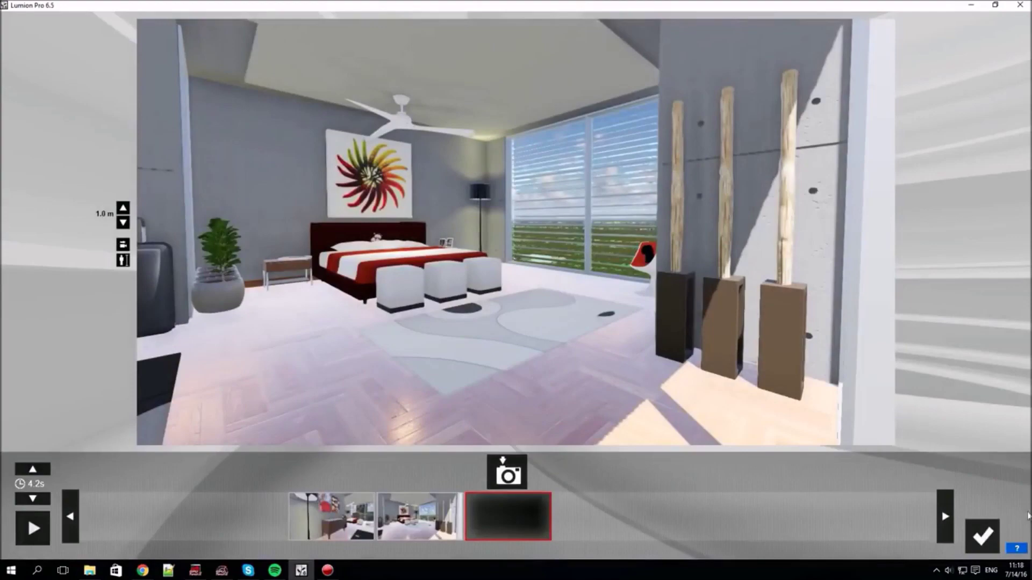
click(983, 536)
Preview the bedroom clip, the pool clip and the entire movie
click(24, 441)
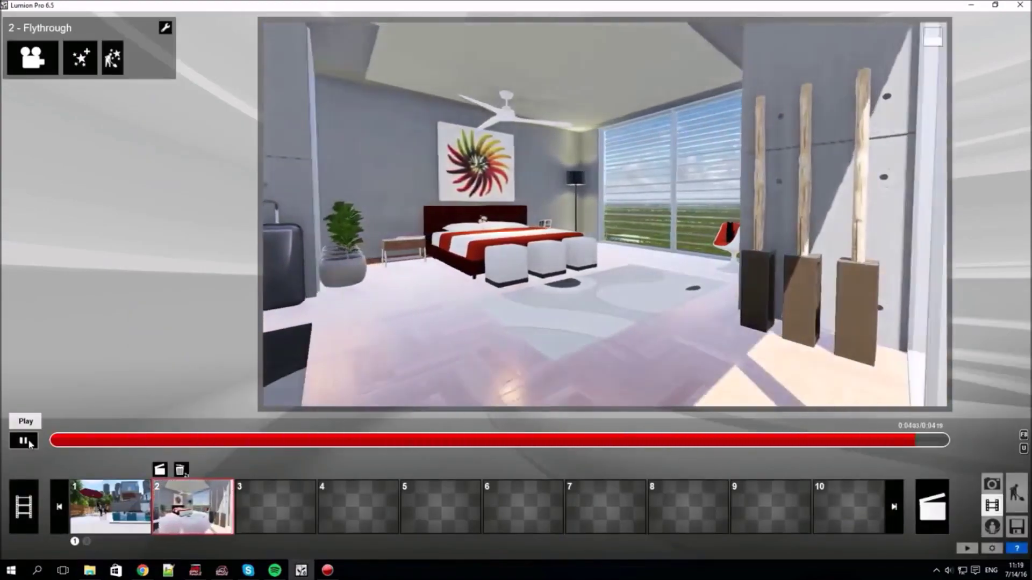
click(111, 507)
click(23, 440)
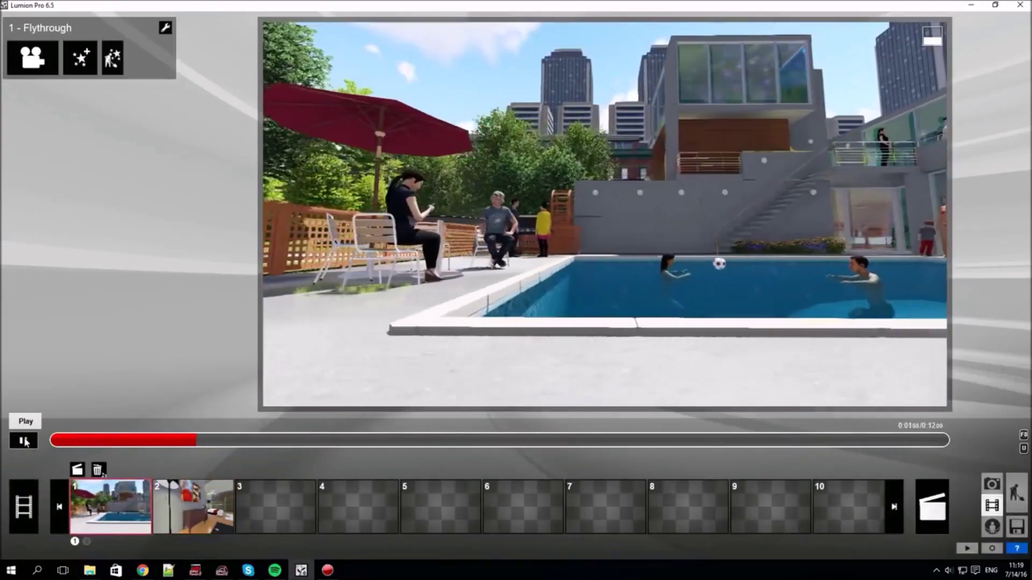
click(28, 510)
click(24, 443)
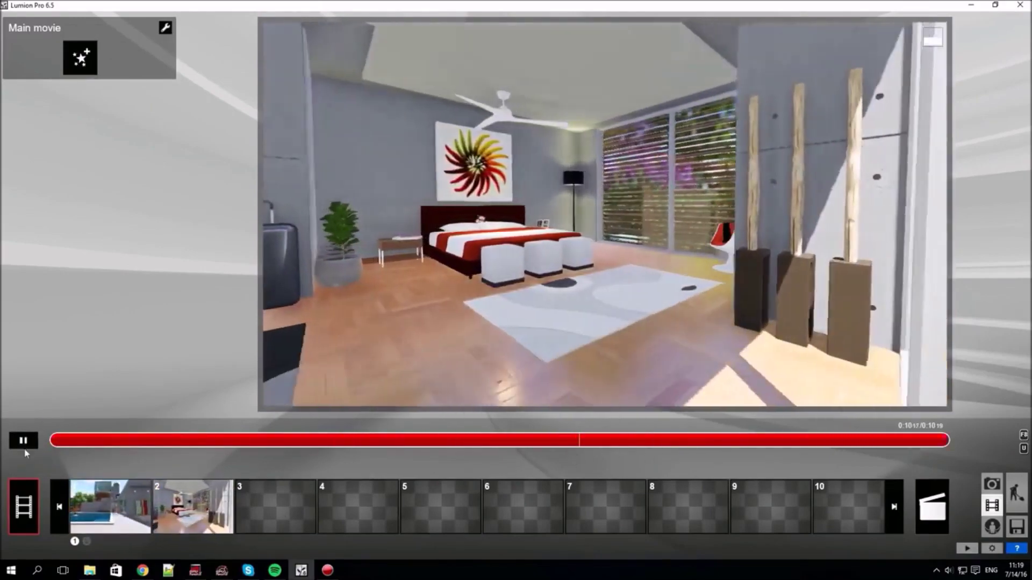
click(31, 446)
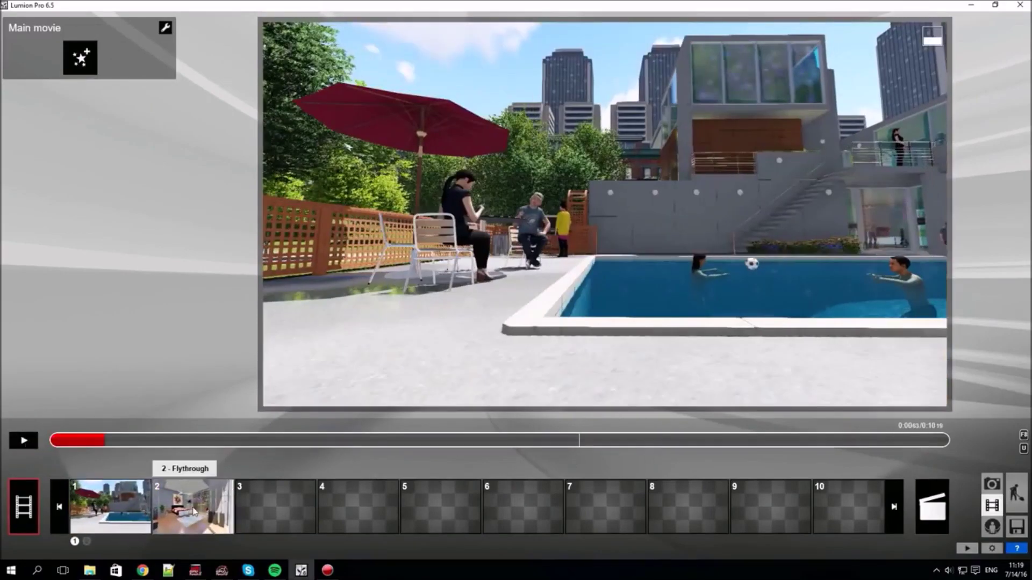
Move the bedroom clip to the first slot and replay the whole movie
drag(195, 511, 105, 509)
click(23, 506)
click(24, 440)
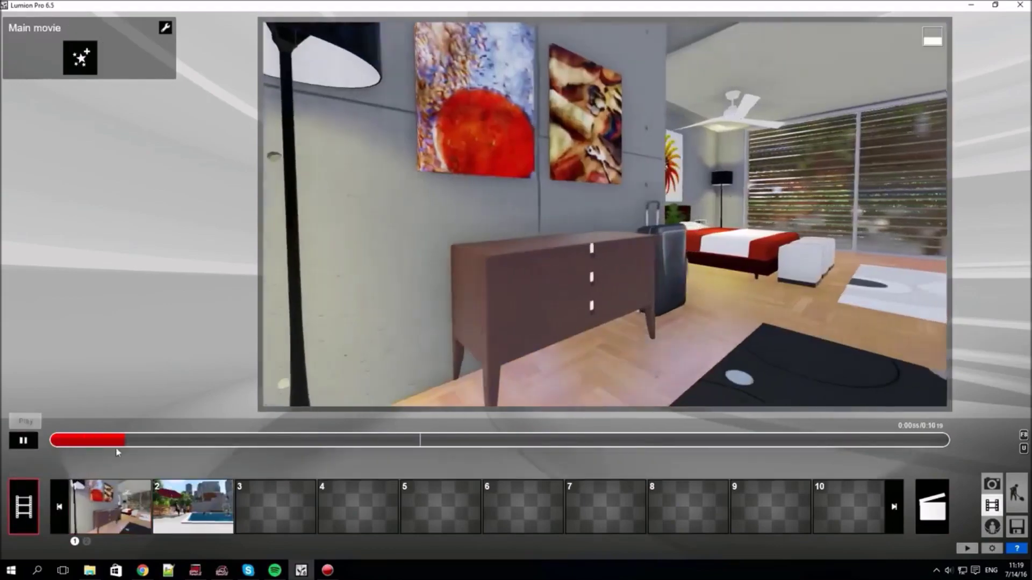
click(80, 58)
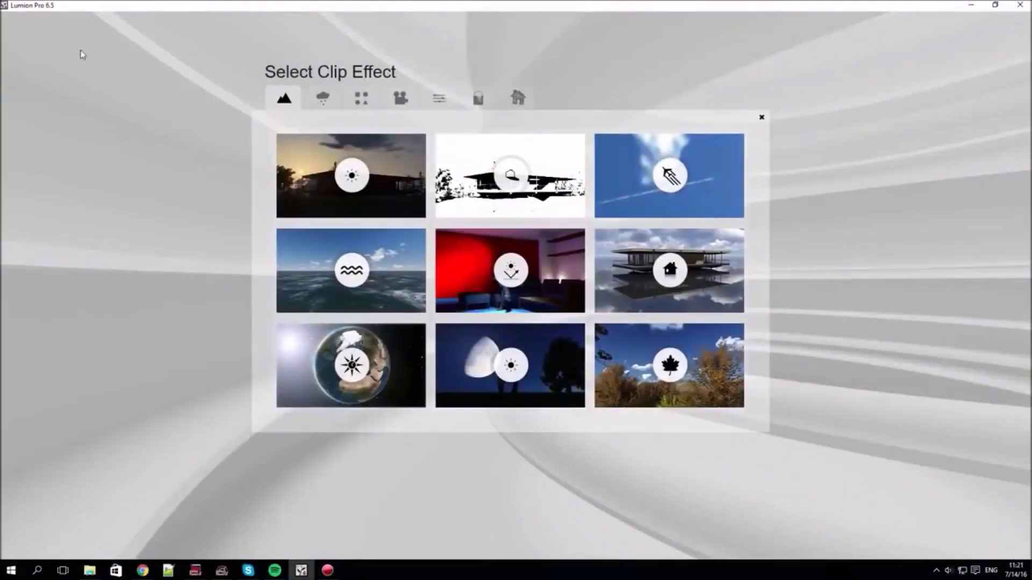
Give the pool clip a Sun effect with a raised sun height
click(330, 193)
drag(132, 112, 118, 116)
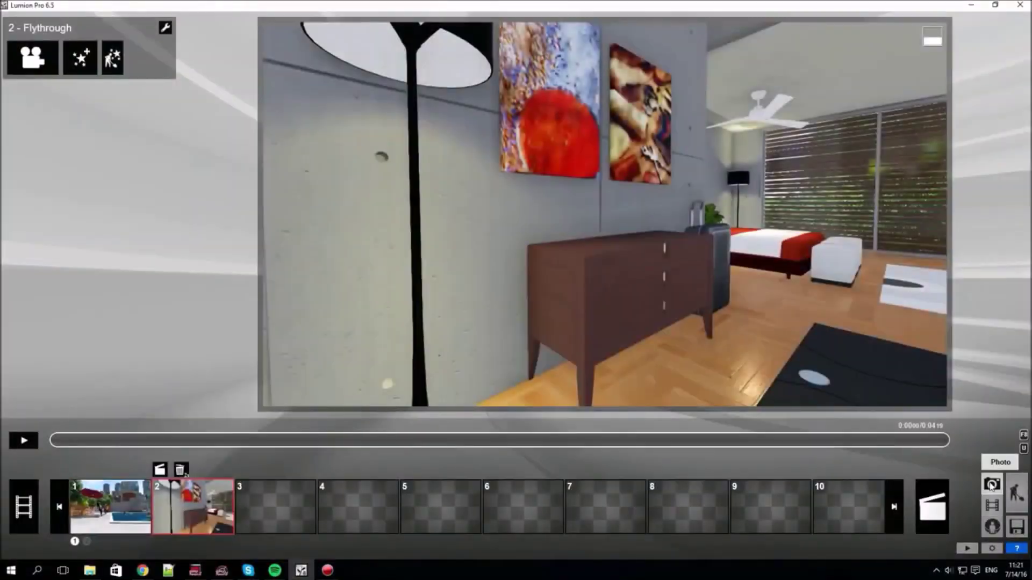
click(991, 485)
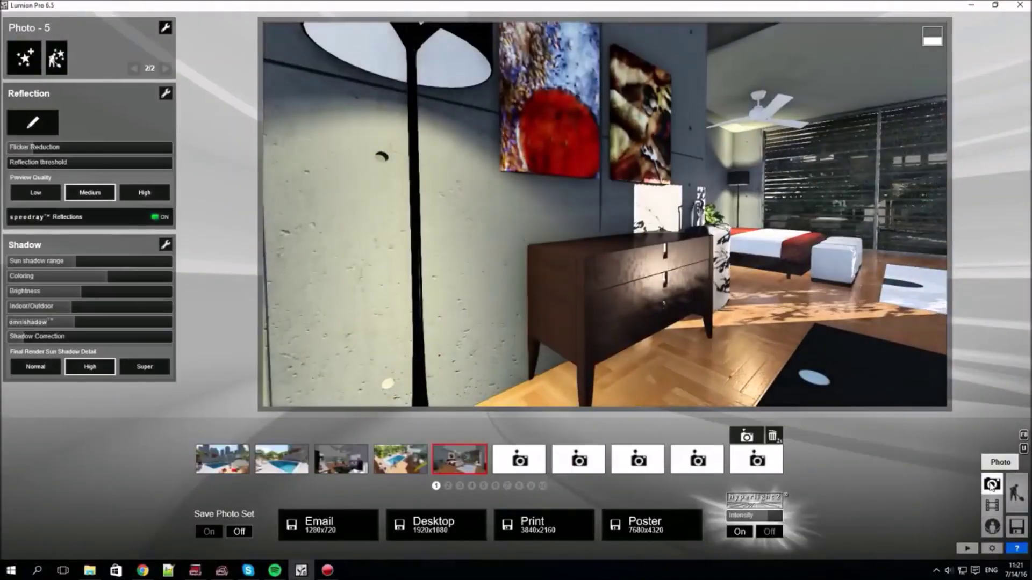
Copy photo 5's effects, paste them onto the bedroom clip, and preview it
click(474, 461)
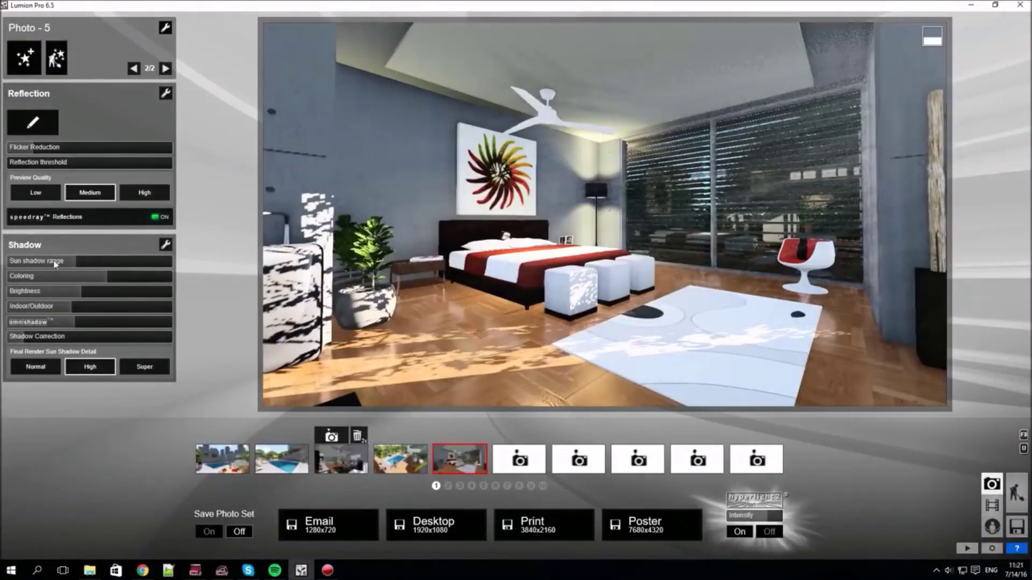
click(134, 69)
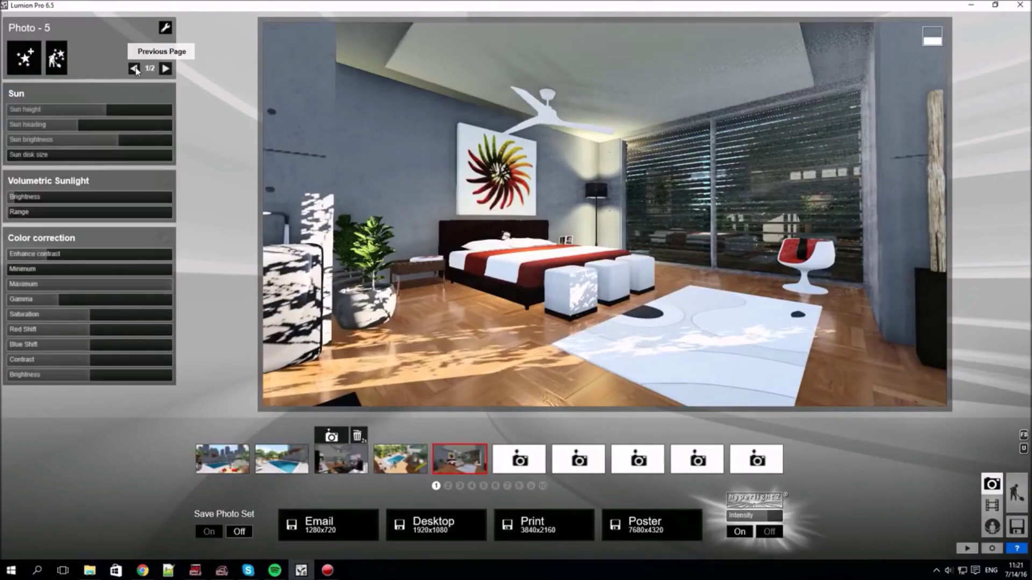
click(168, 67)
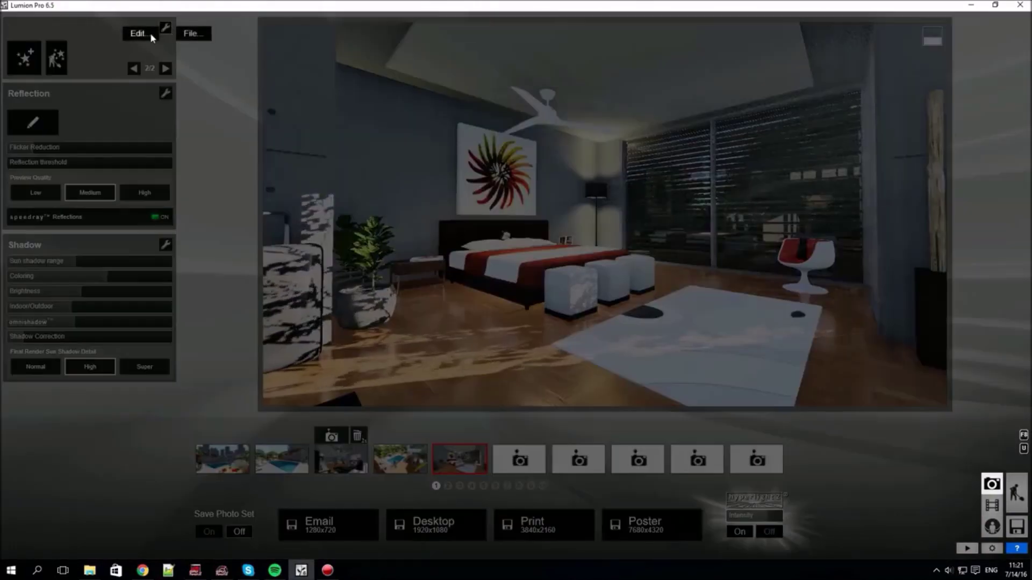
click(151, 36)
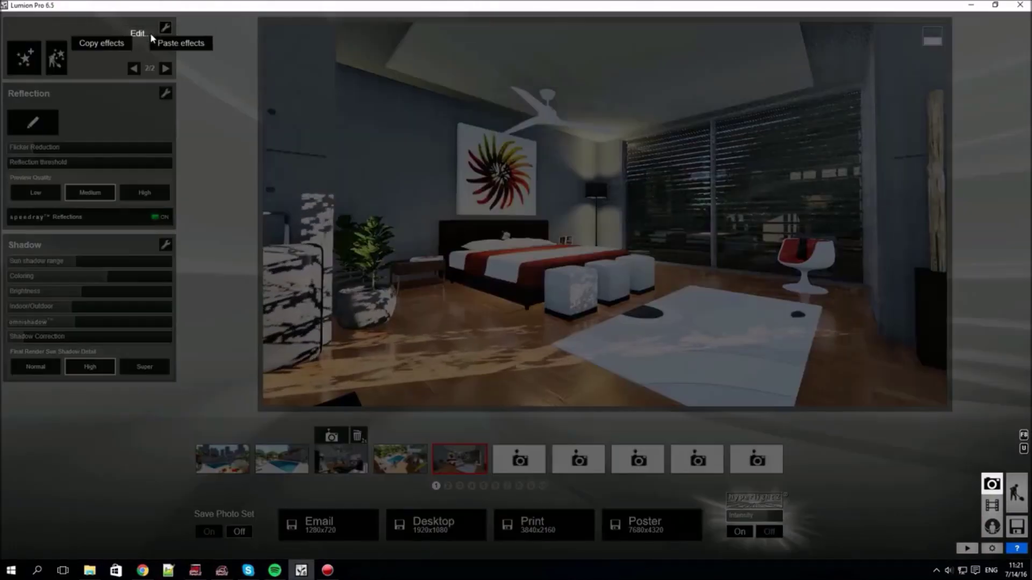
click(113, 47)
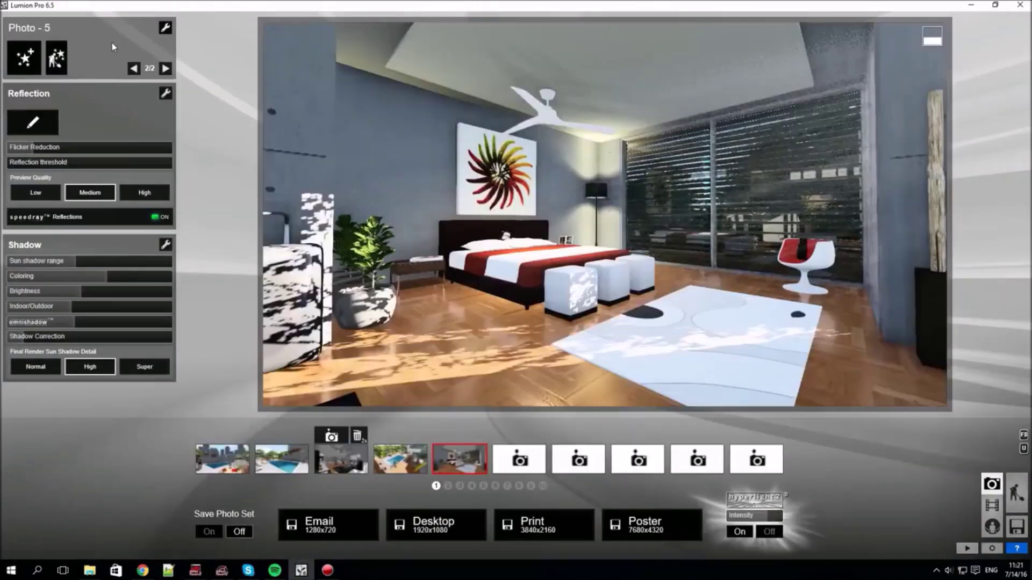
click(995, 508)
click(166, 28)
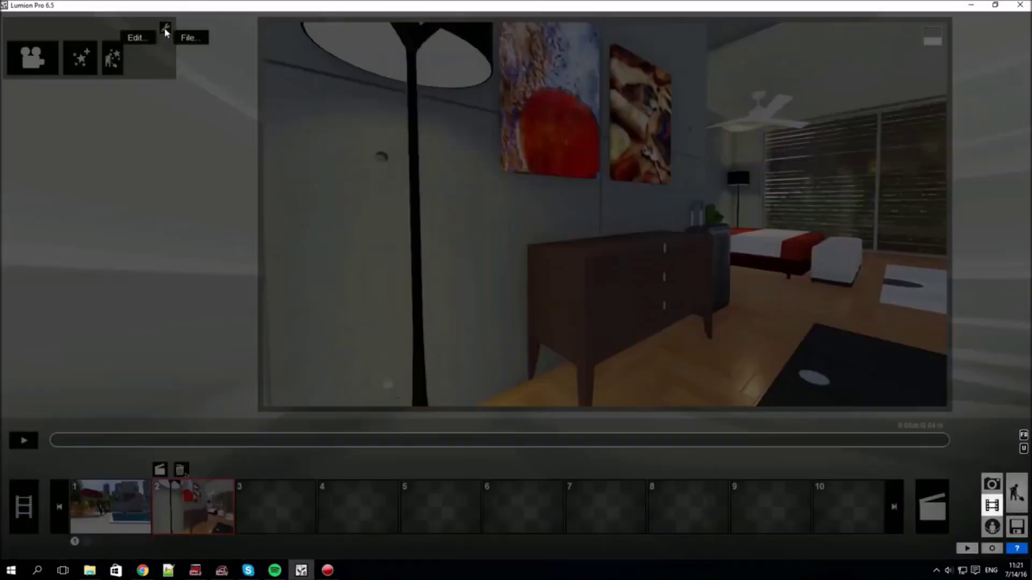
click(119, 55)
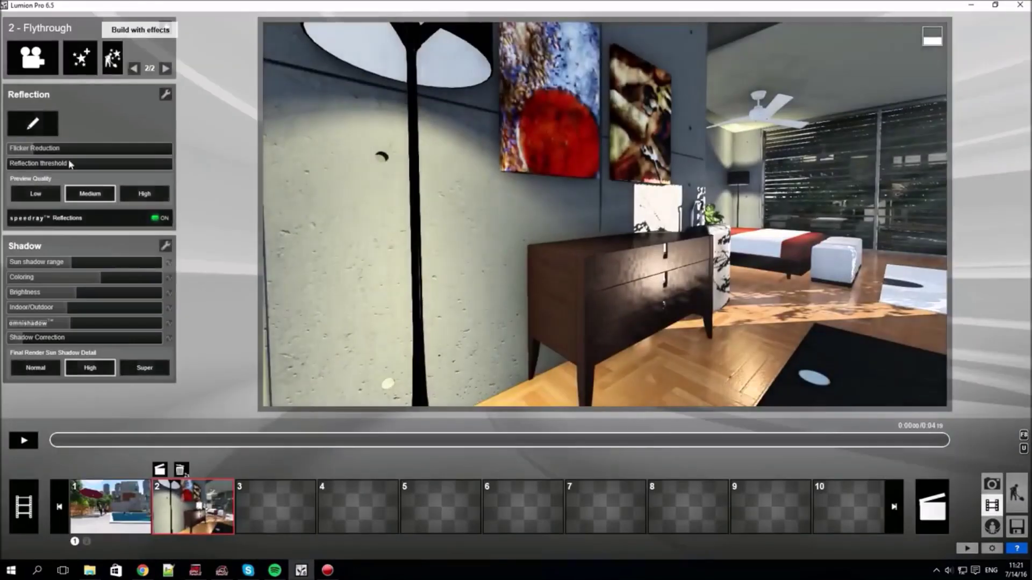
click(23, 440)
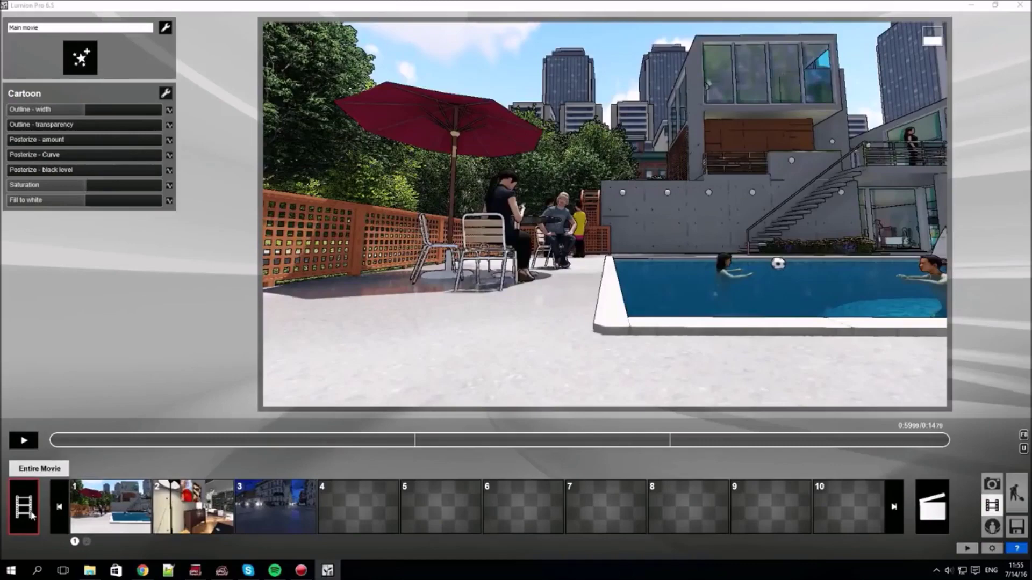
Retune the cartoon look: raise posterize amount and saturation, and lower fill to white
drag(39, 141, 52, 149)
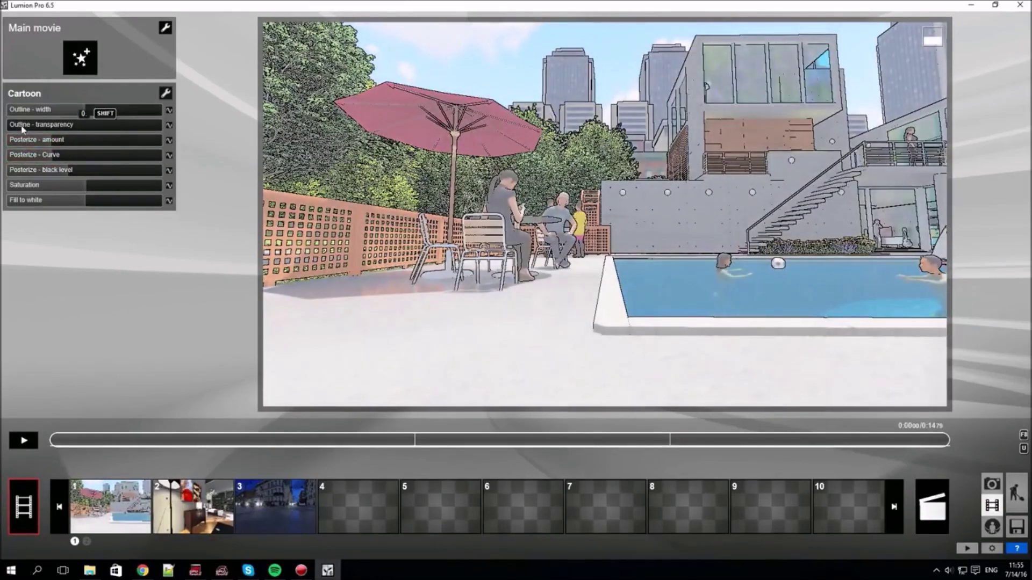
drag(94, 185, 109, 187)
drag(81, 200, 35, 197)
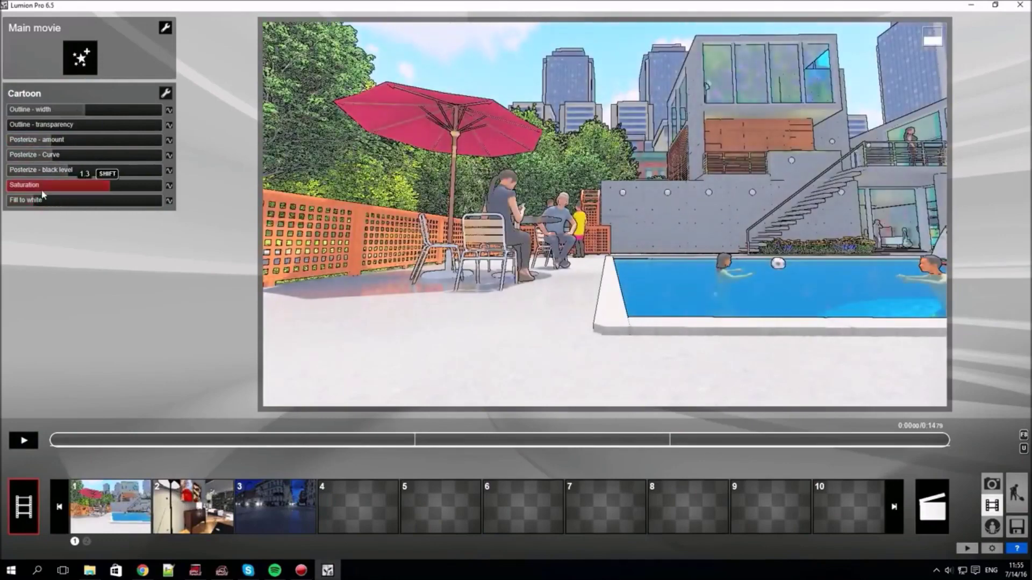
Return the movie preview to the start, drop posterize to nearly zero, and open clip 1
drag(81, 443, 694, 449)
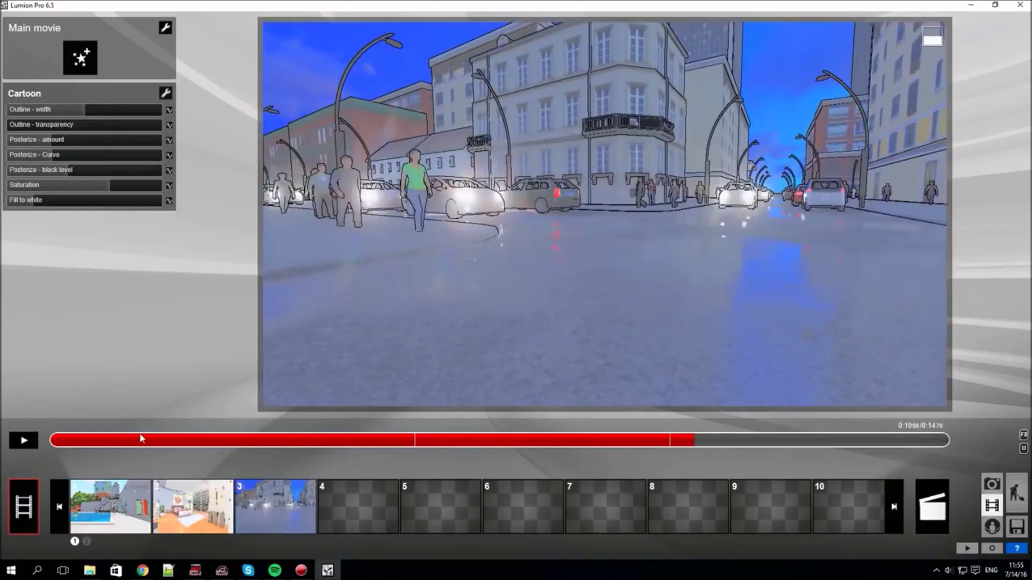
drag(141, 439, 55, 440)
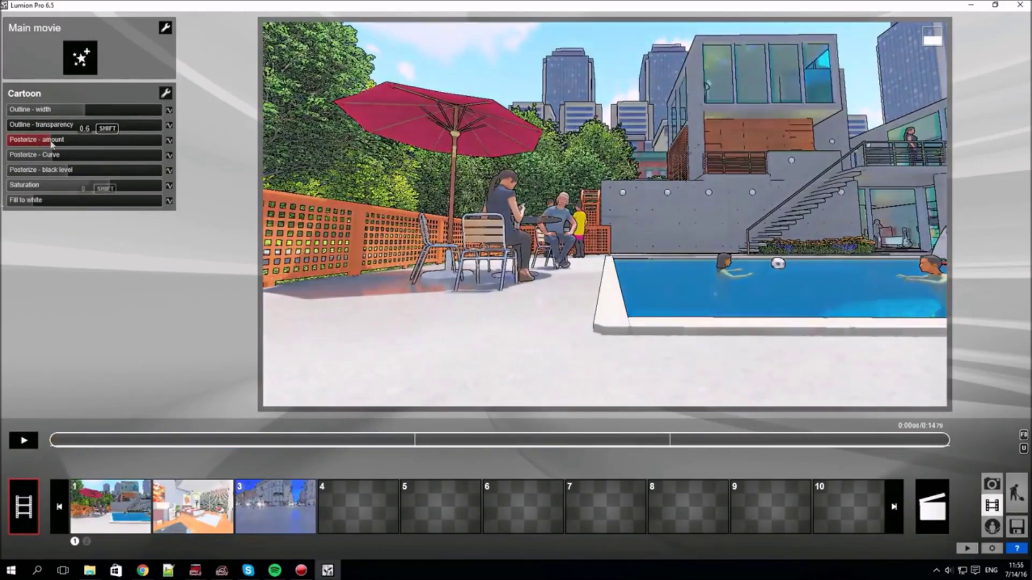
drag(52, 144, 1, 210)
click(107, 505)
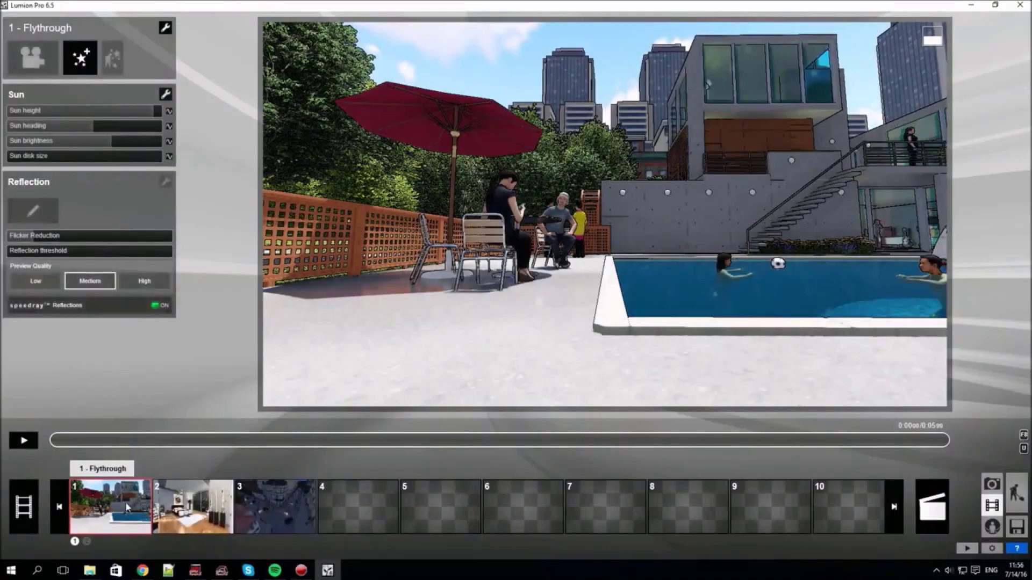
Keyframe the sun height near the clip start, then lower the sun near the end for evening
drag(63, 444, 84, 441)
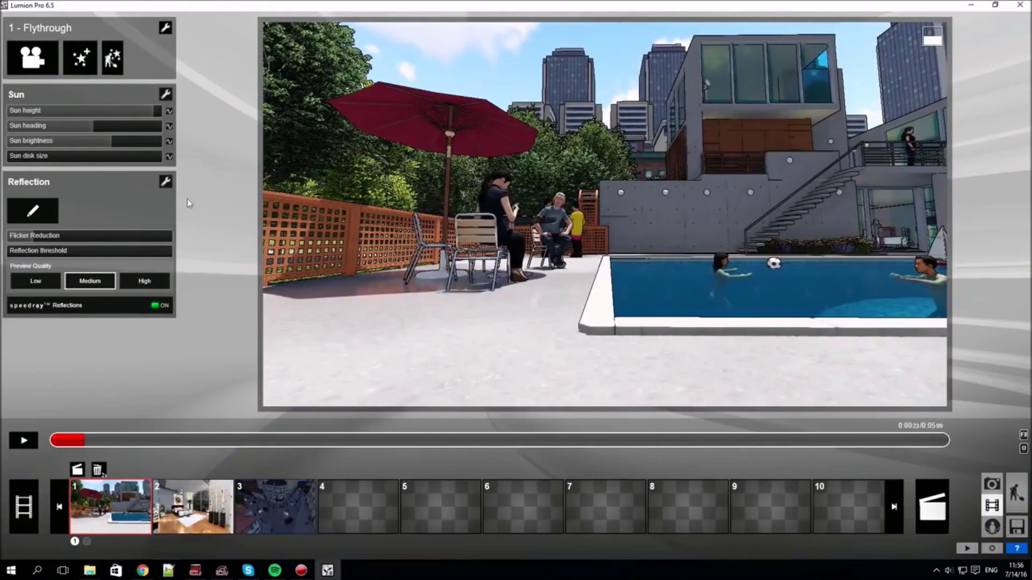
click(169, 113)
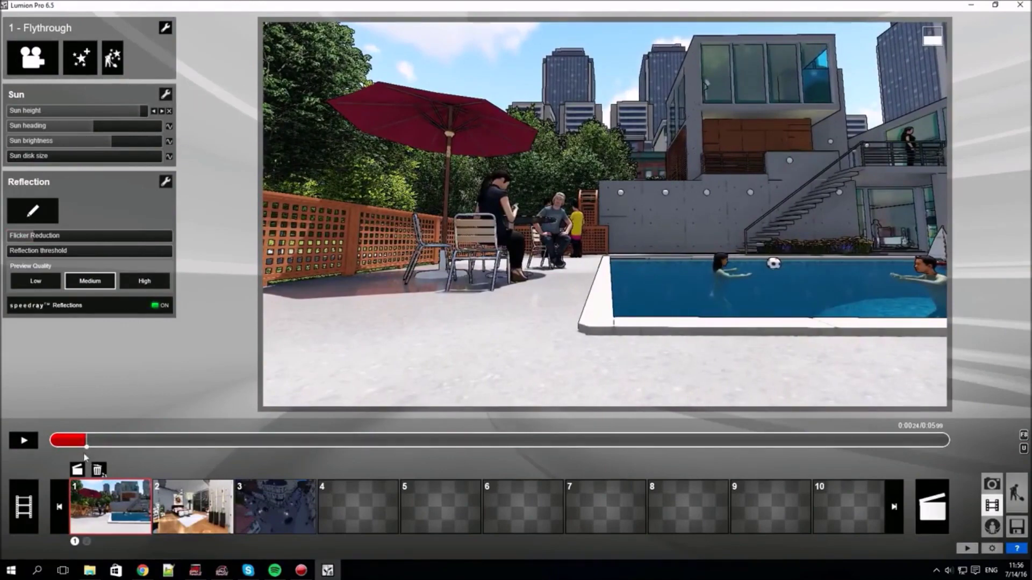
drag(84, 443, 932, 446)
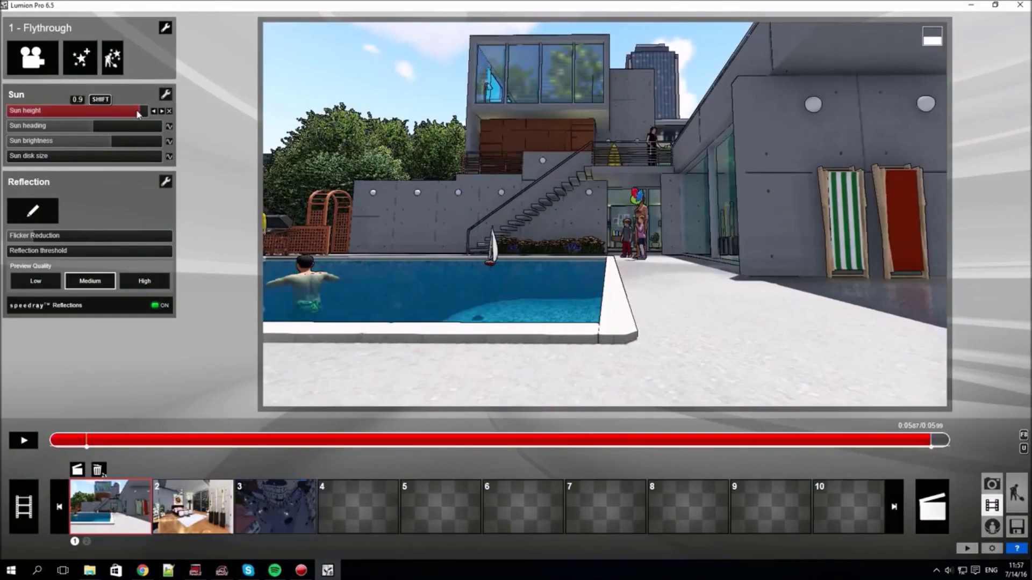
drag(135, 110, 70, 113)
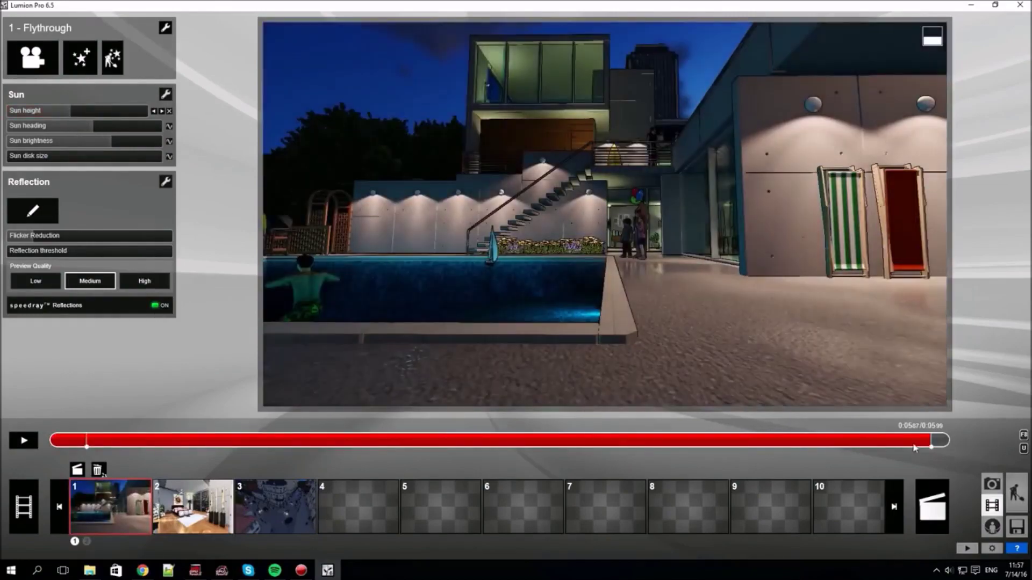
Preview the sunset from the keyframe onward, then open the third street flythrough clip
click(23, 440)
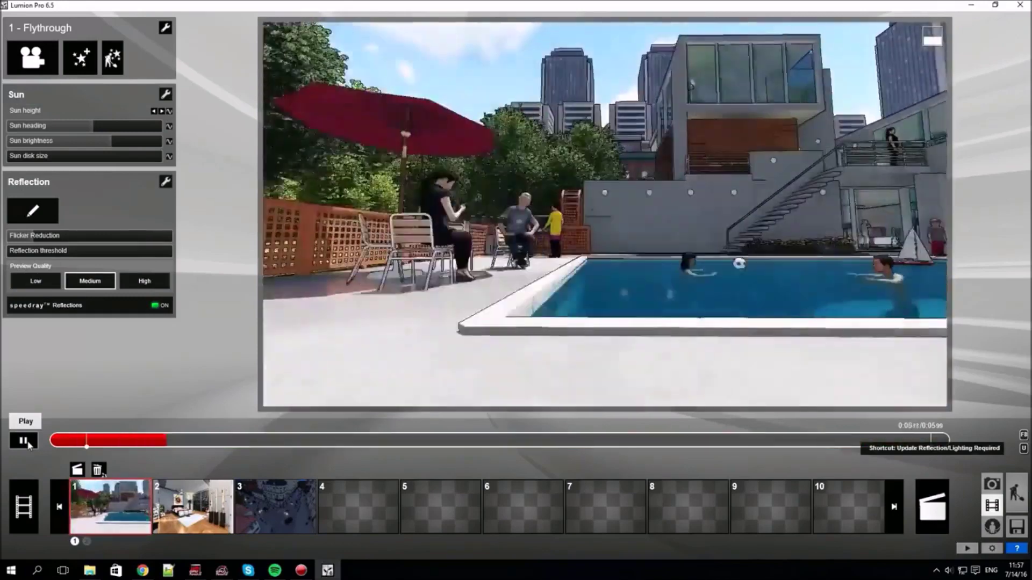
click(25, 441)
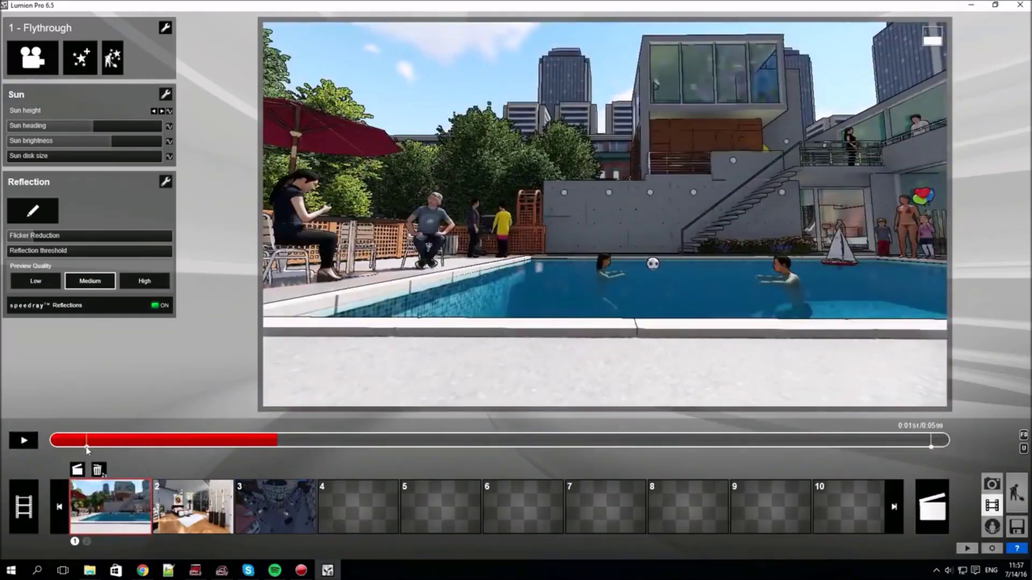
click(155, 113)
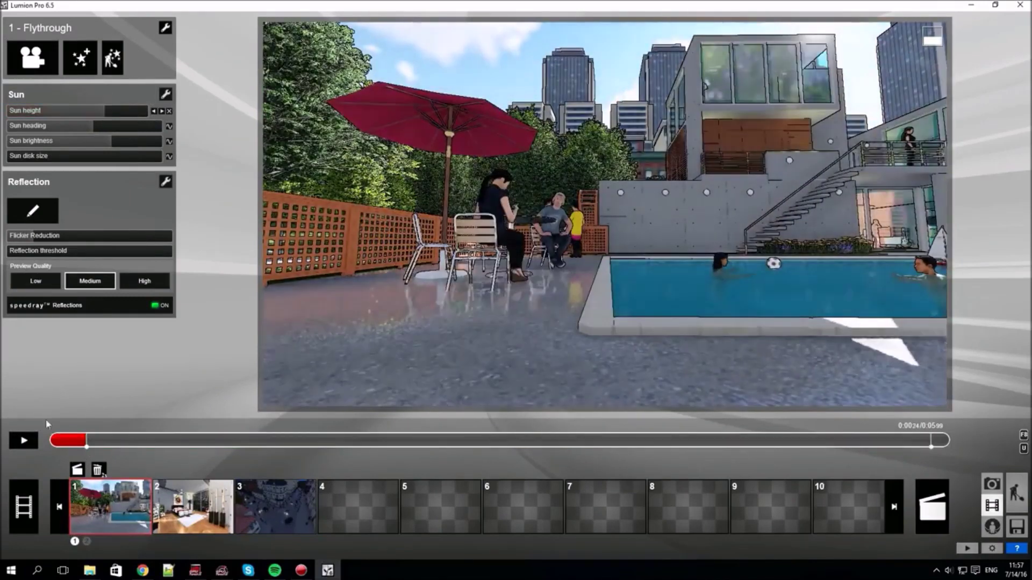
click(27, 441)
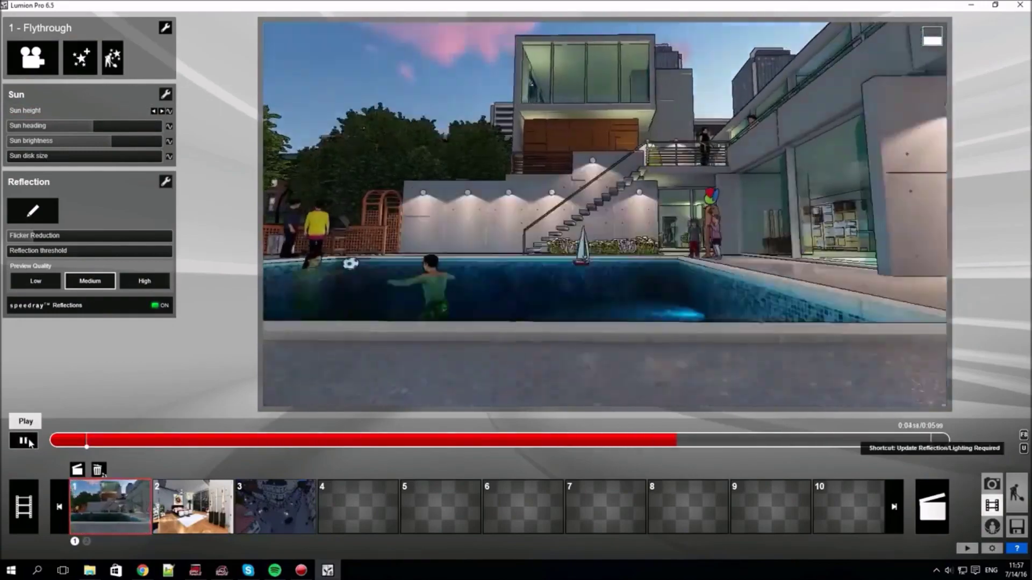
click(24, 441)
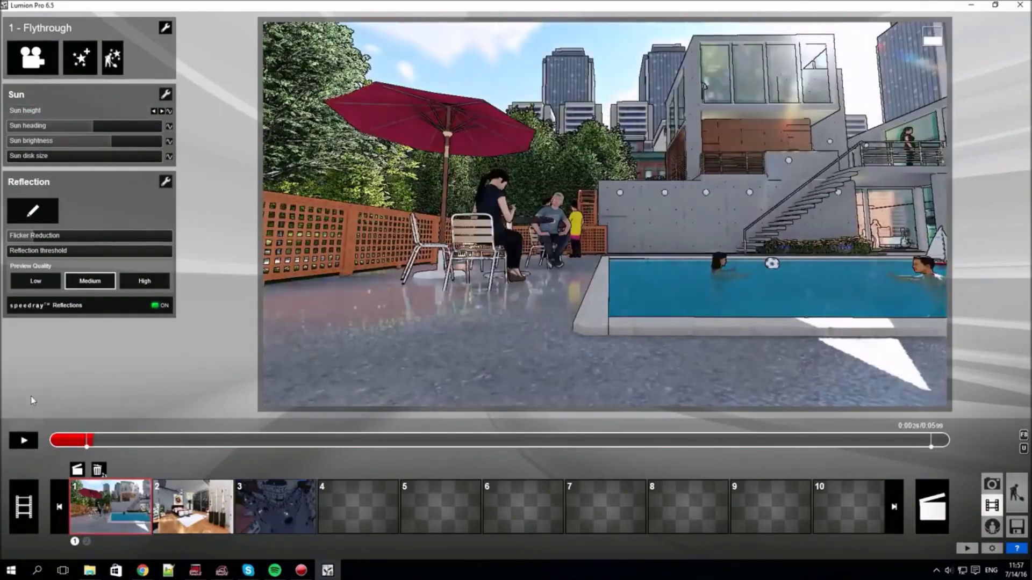
click(269, 517)
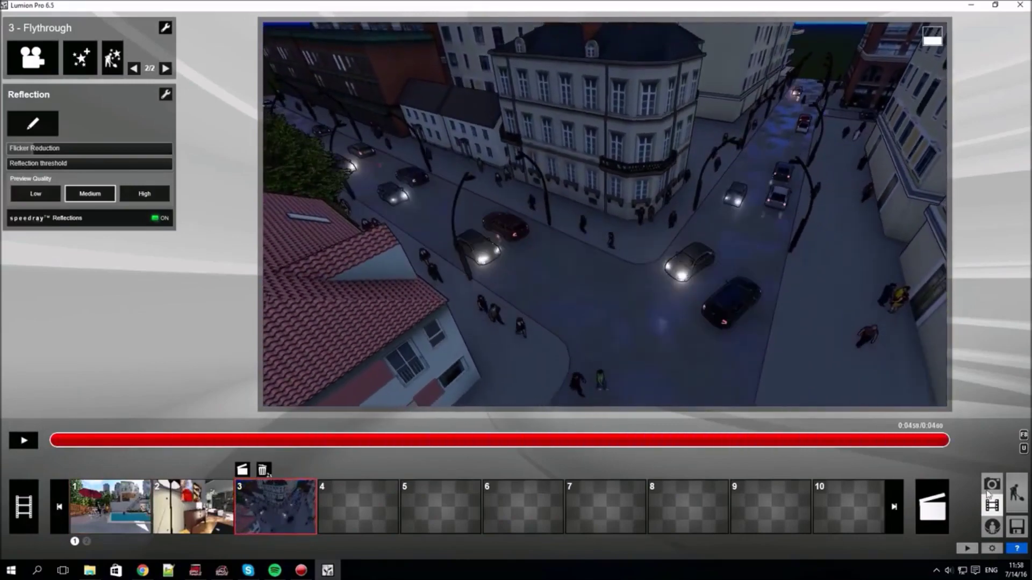
Start Mass Move editing from effects page 1 and select the traffic path's end node
click(134, 69)
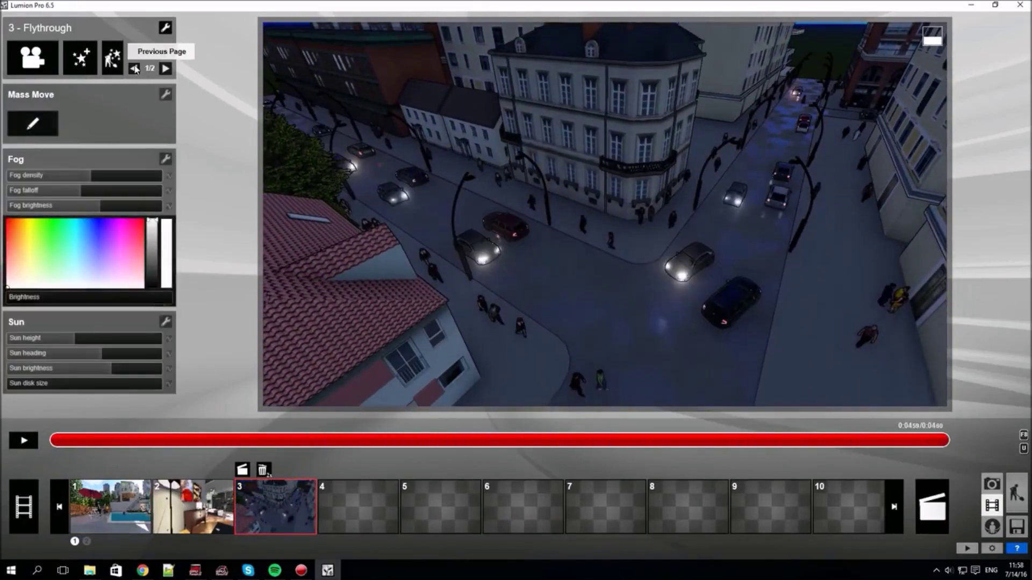
click(40, 130)
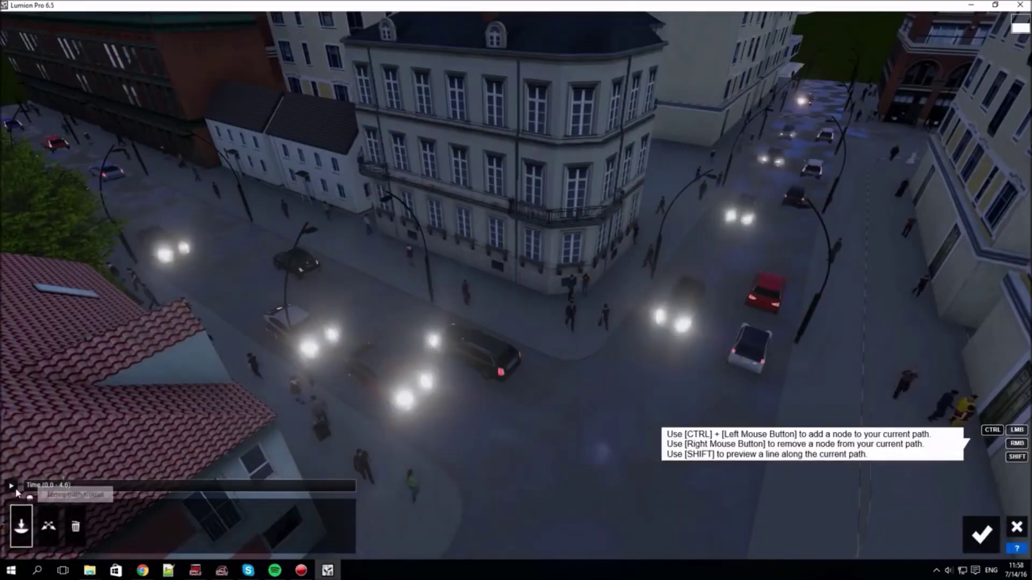
click(13, 486)
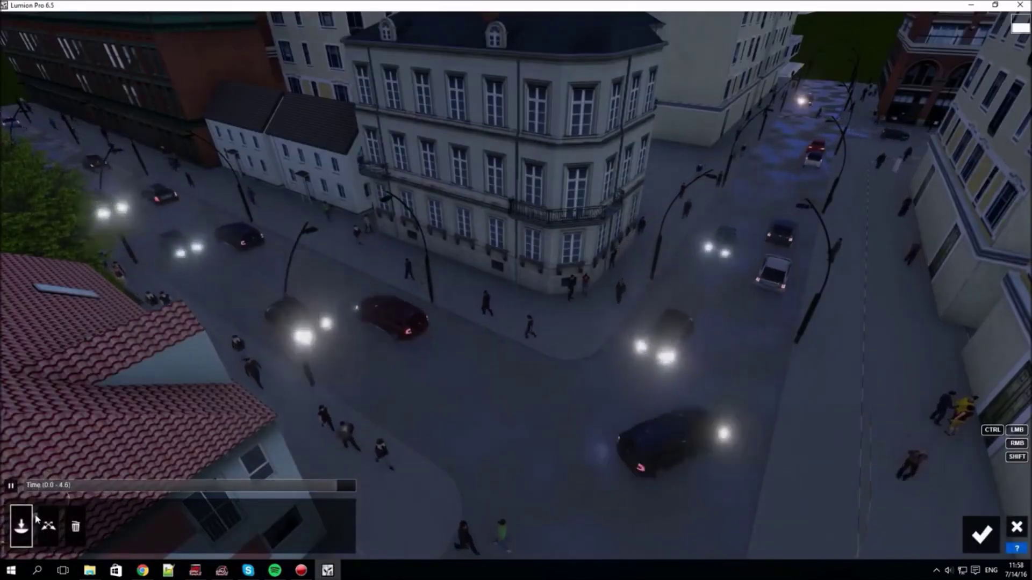
click(49, 526)
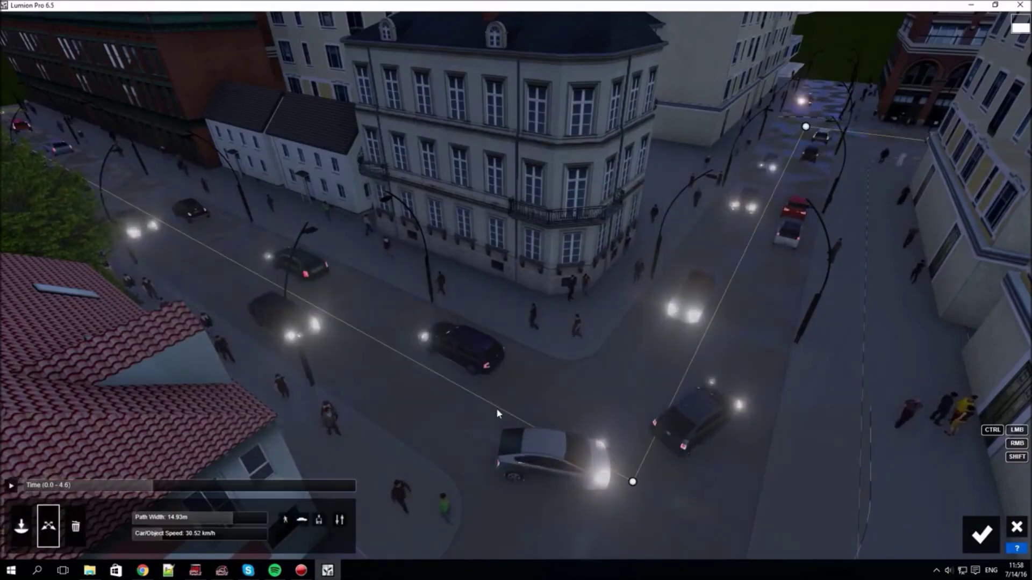
click(633, 482)
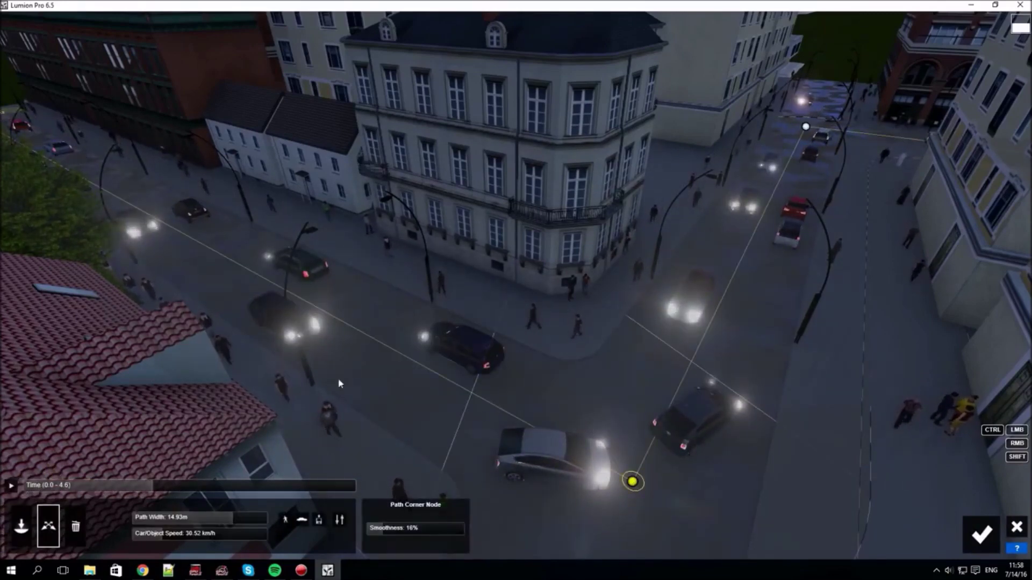
Lower the car and object speed to 32.76 km/h and replay the recalculated traffic
drag(158, 536, 159, 537)
click(14, 486)
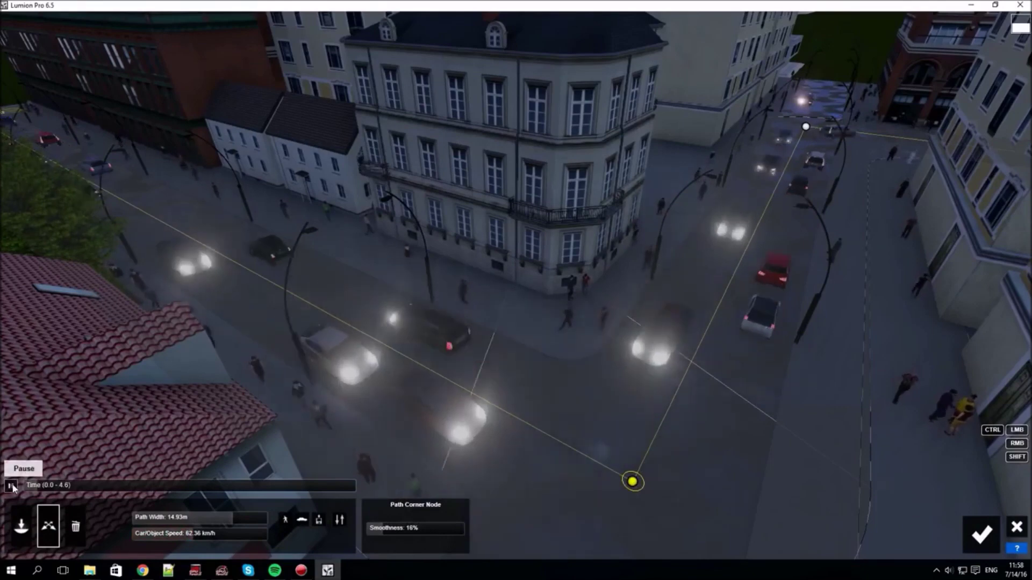
drag(189, 536, 165, 537)
click(339, 520)
click(11, 486)
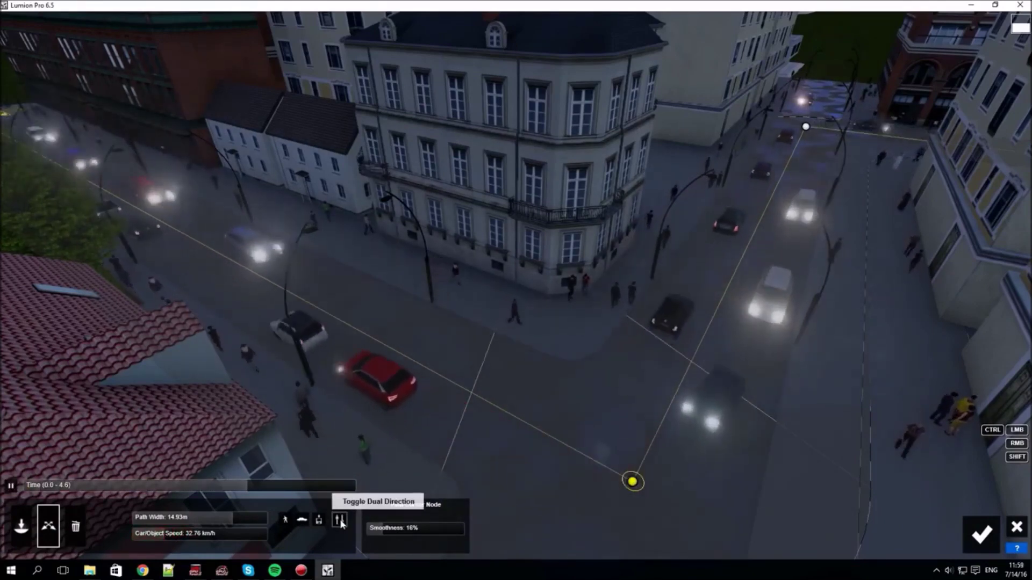
Make the traffic run in both directions, toggle people on the paths, and preview
click(340, 520)
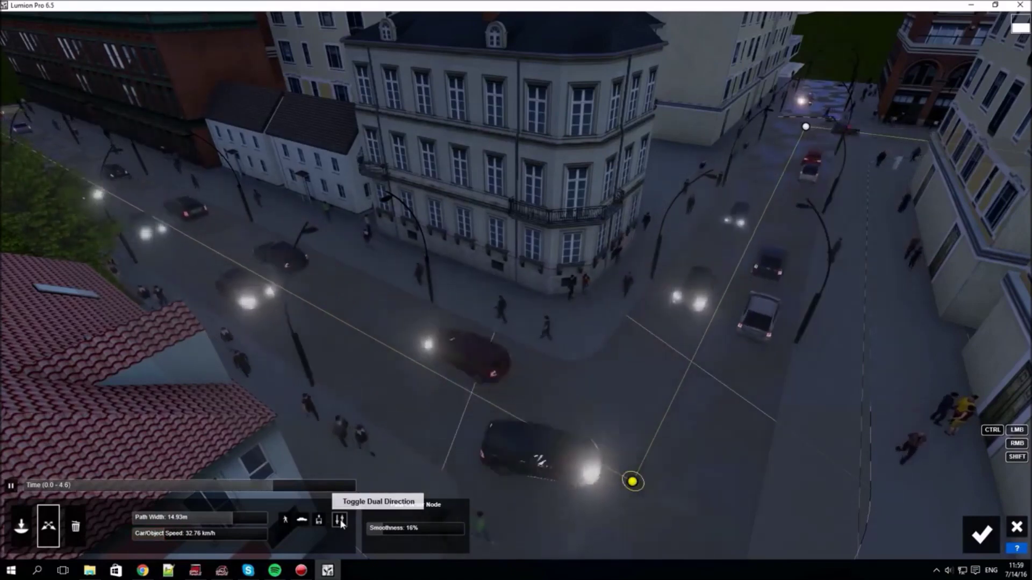
click(12, 486)
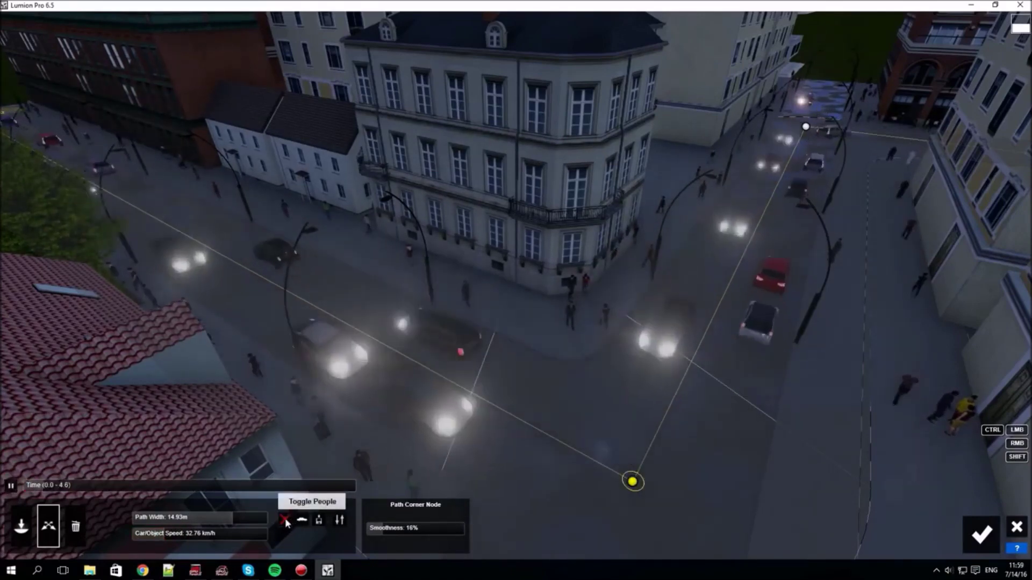
click(285, 520)
click(11, 487)
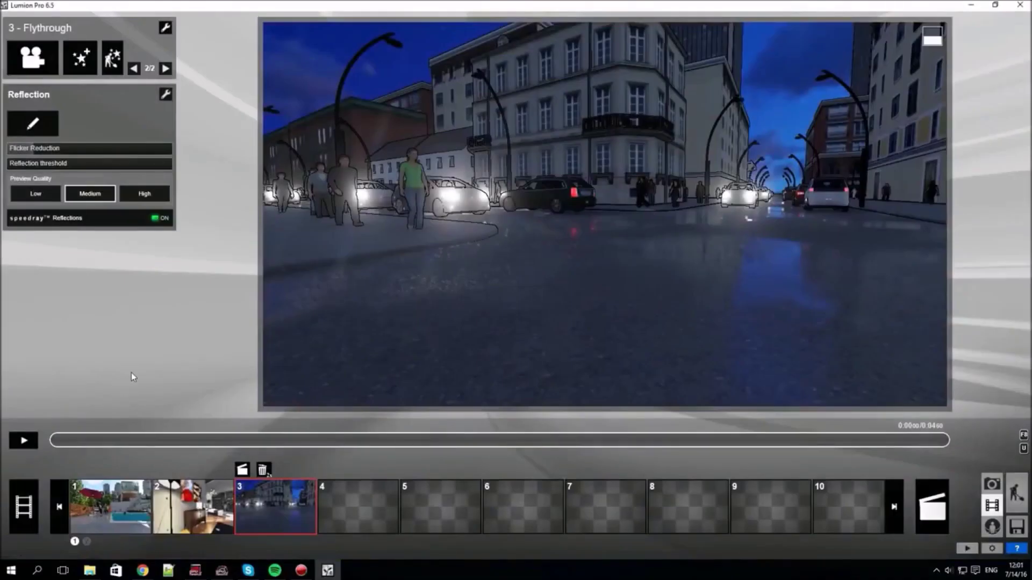
Render the entire movie as OverviewMovie at five stars, custom fps and 1080p, then enter Panorama mode
click(24, 510)
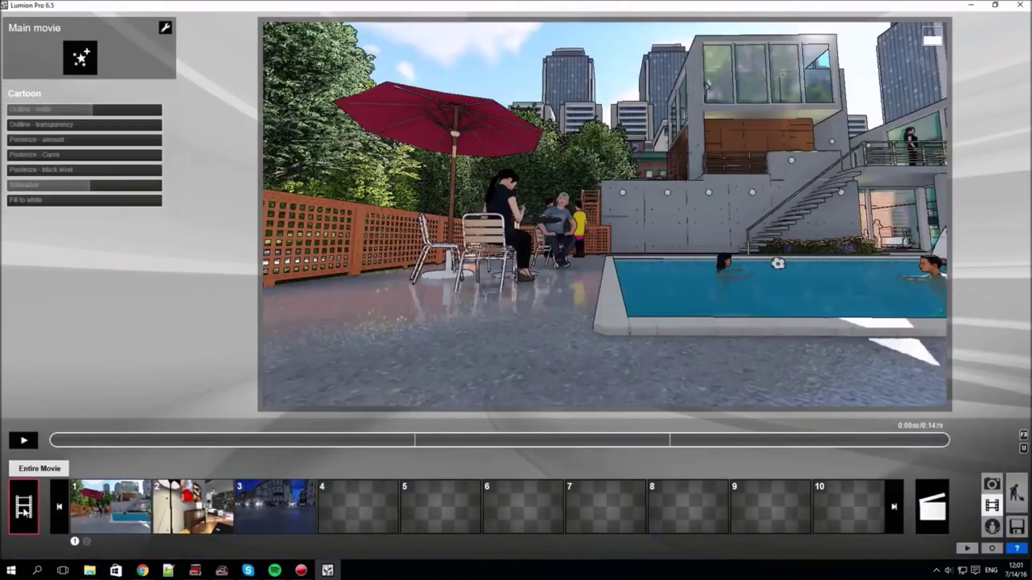
click(939, 512)
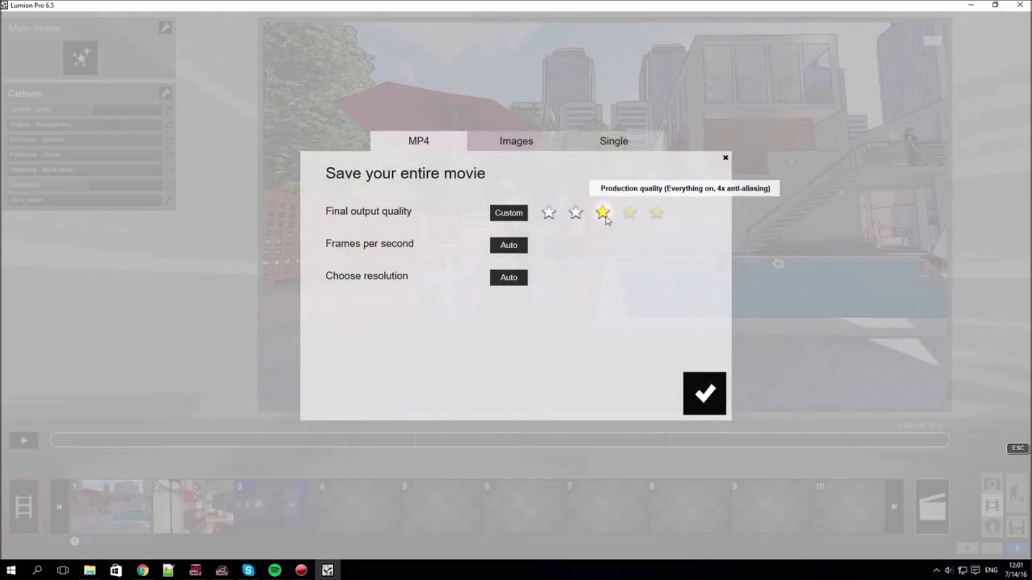
click(656, 213)
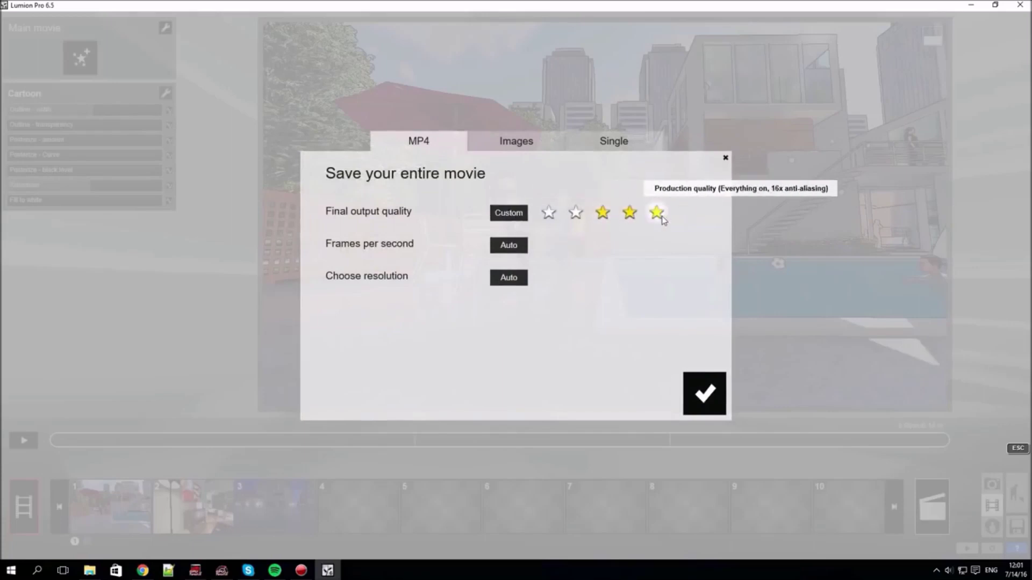
click(509, 245)
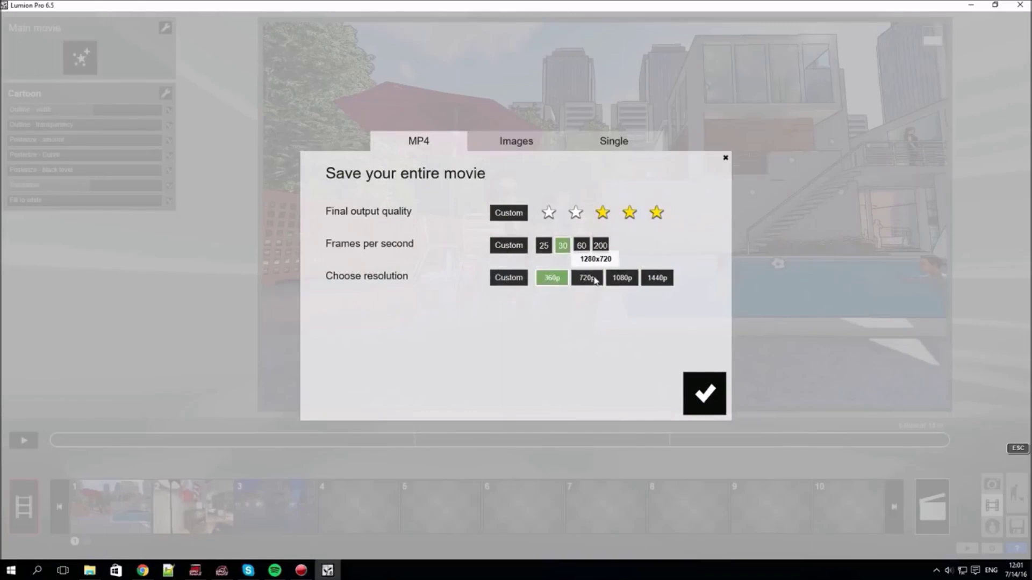
click(622, 277)
click(704, 394)
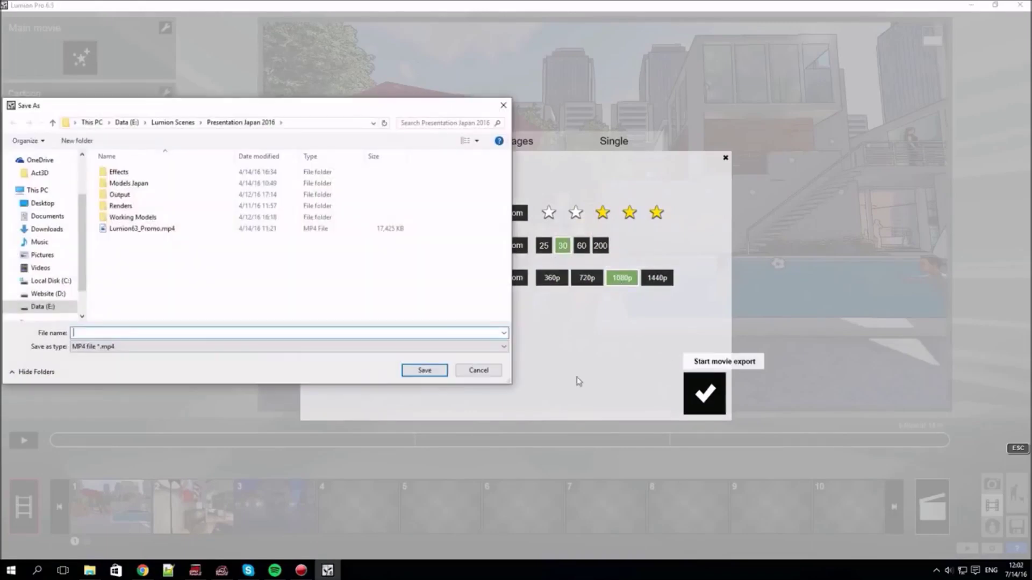
text(OverviewMovie)
click(429, 372)
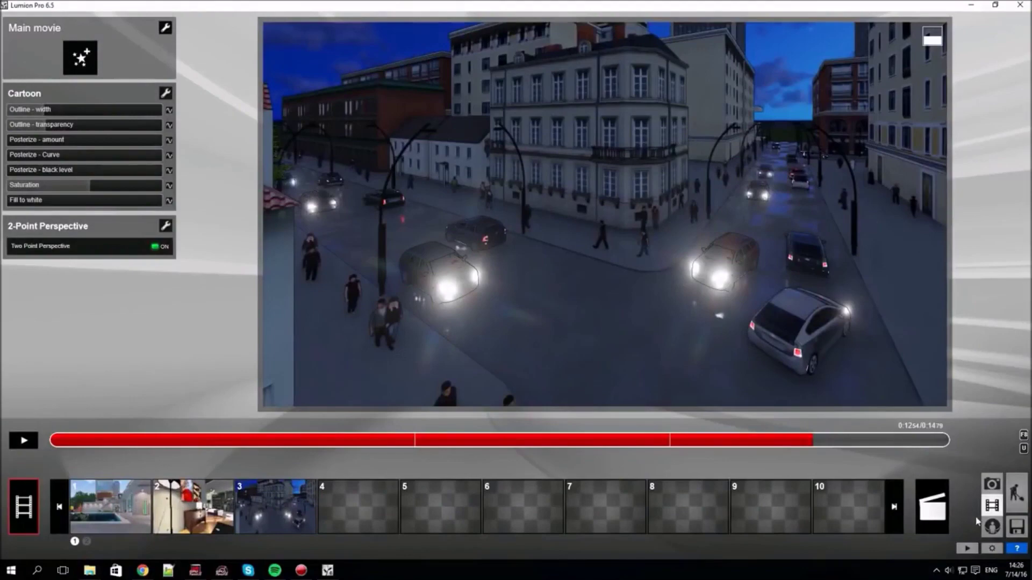
click(992, 528)
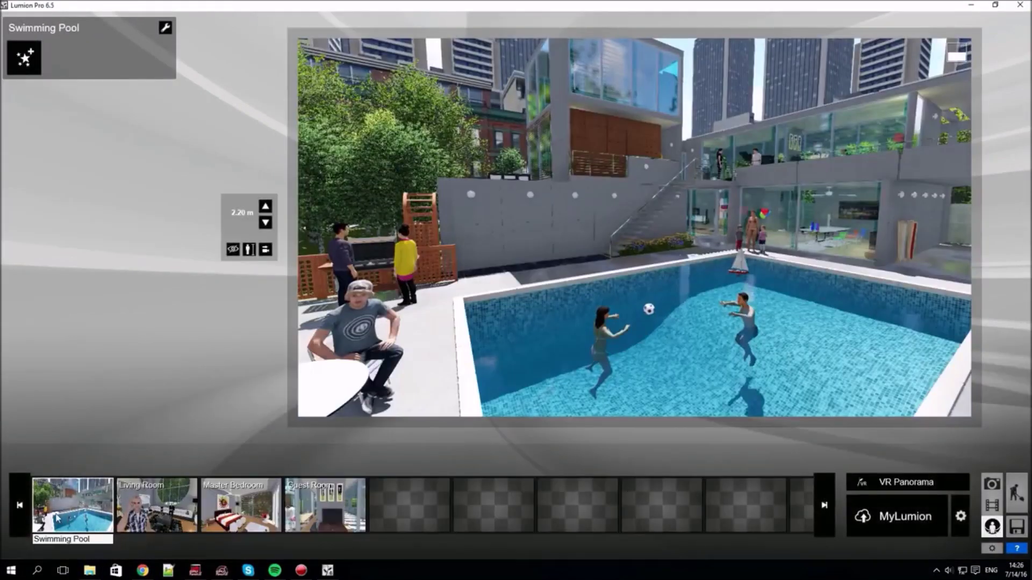
Review the Living Room, Master Bedroom and Guest Room viewpoints, then fly out of the guest room
click(171, 510)
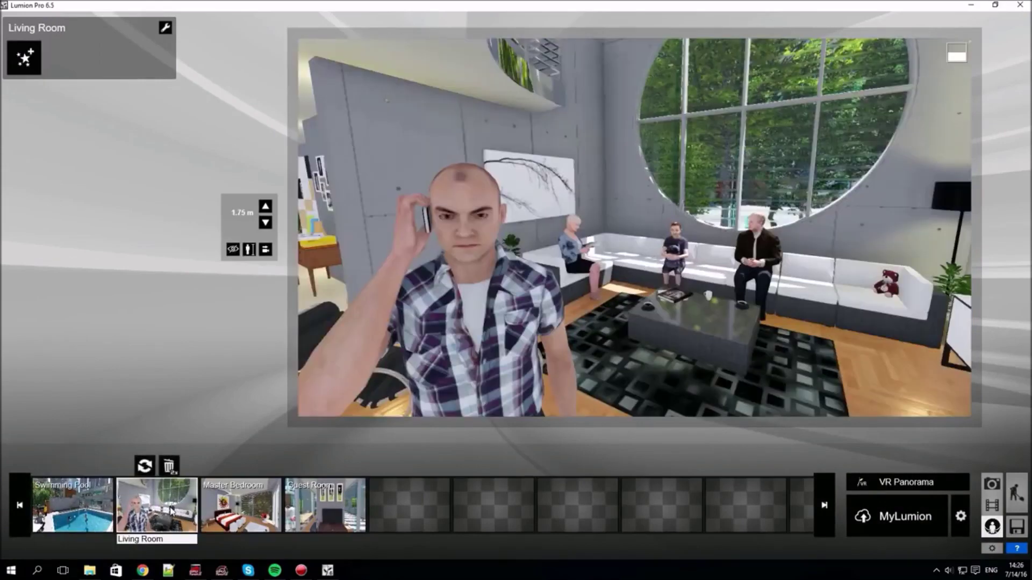
click(240, 512)
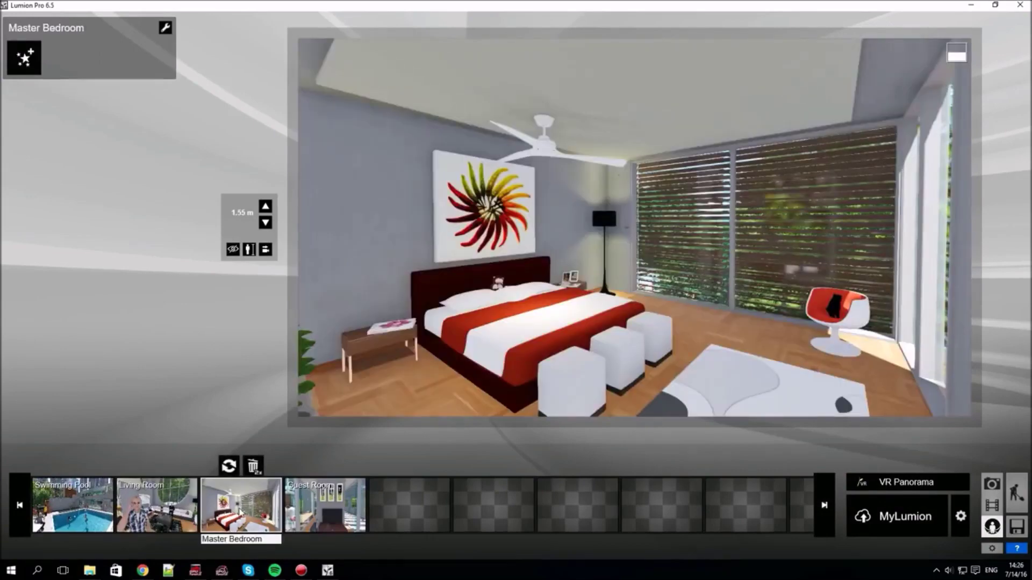
click(344, 513)
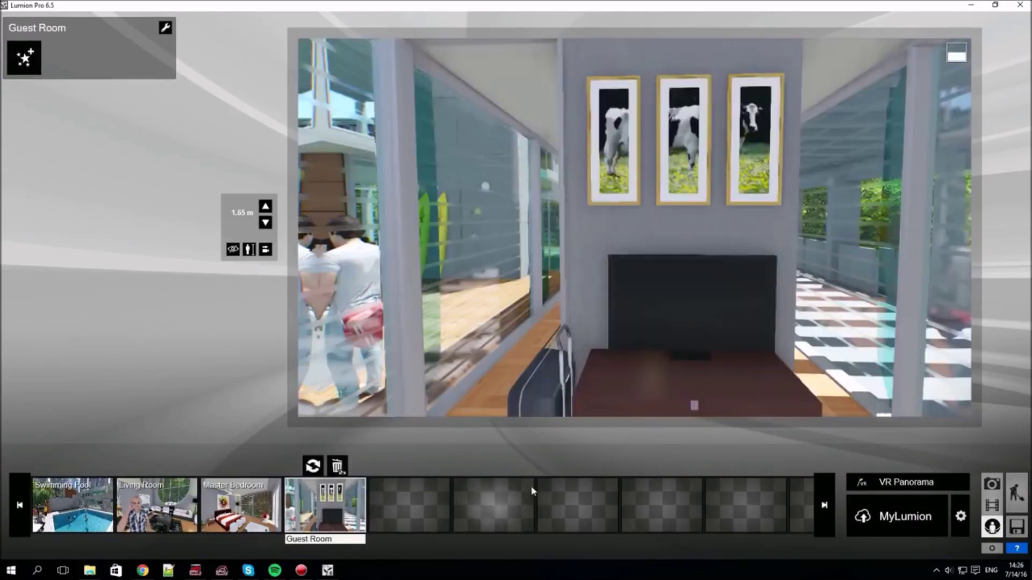
click(413, 506)
key(s)
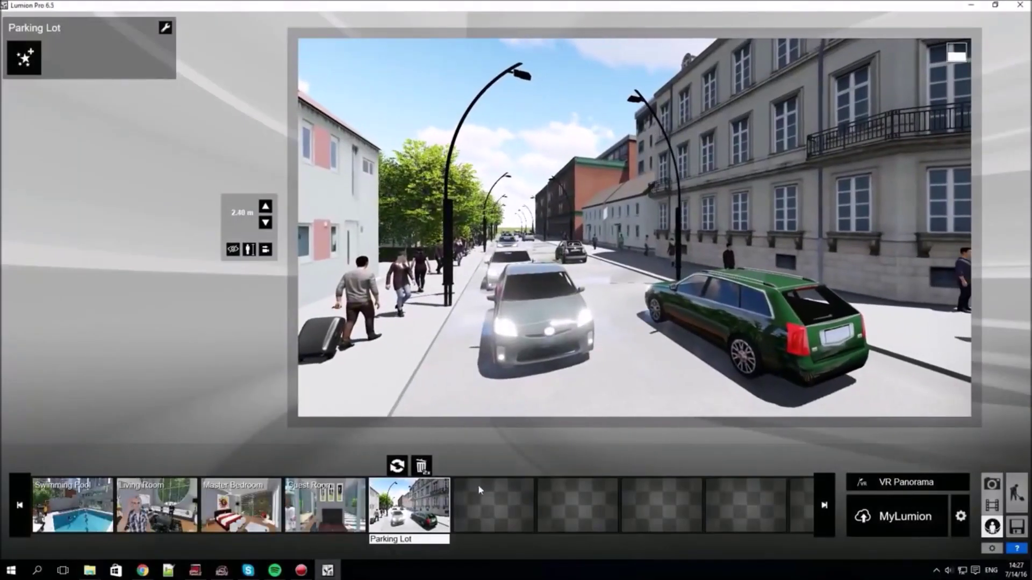
Save a new 1.60 m eye-level viewpoint in an empty slot titled 'Street'
click(493, 505)
click(249, 250)
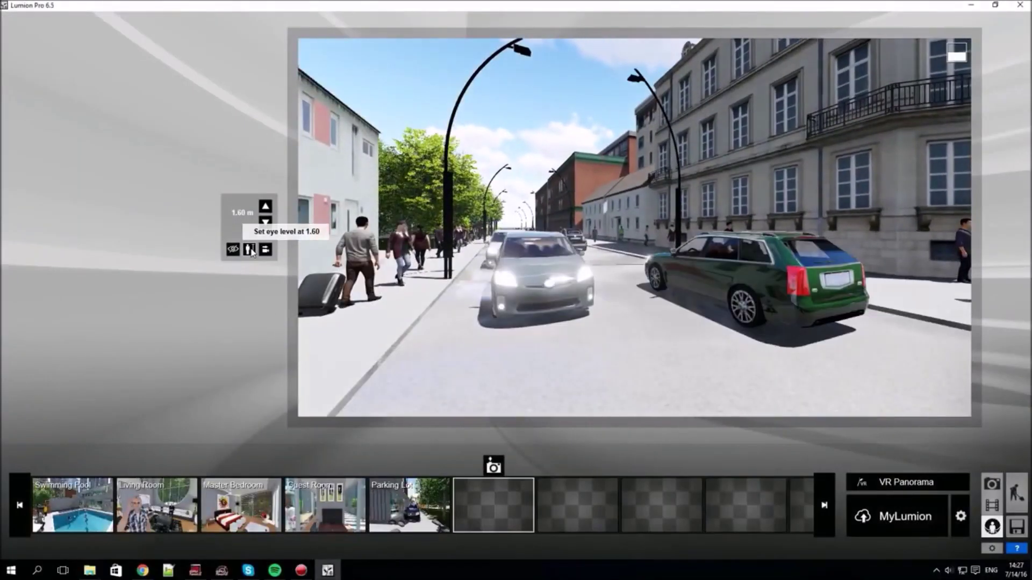
click(494, 467)
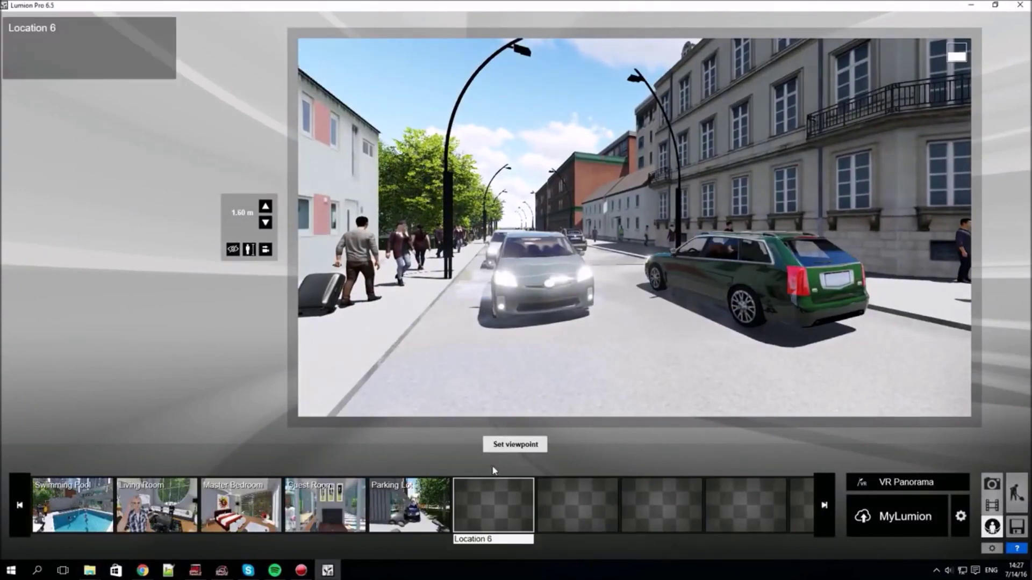
text(Street)
key(Return)
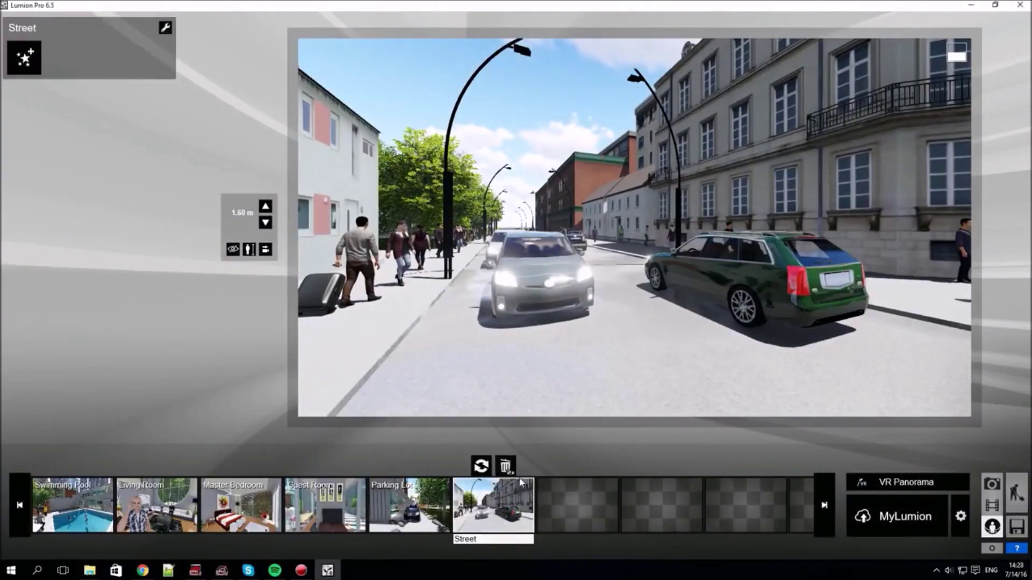
Paste the copied night effects onto the Street viewpoint, then select Swimming Pool
click(167, 28)
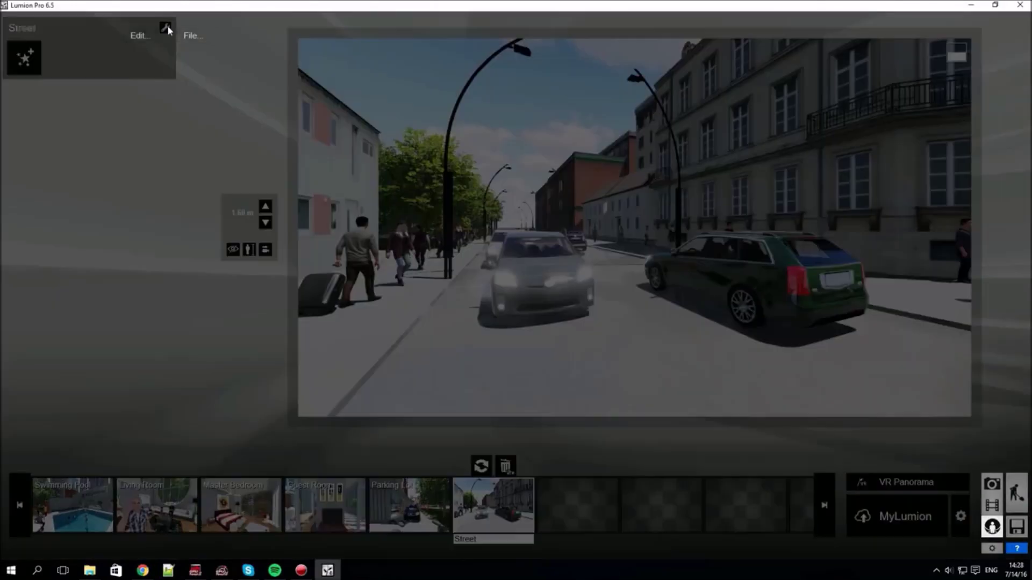
click(136, 36)
click(107, 37)
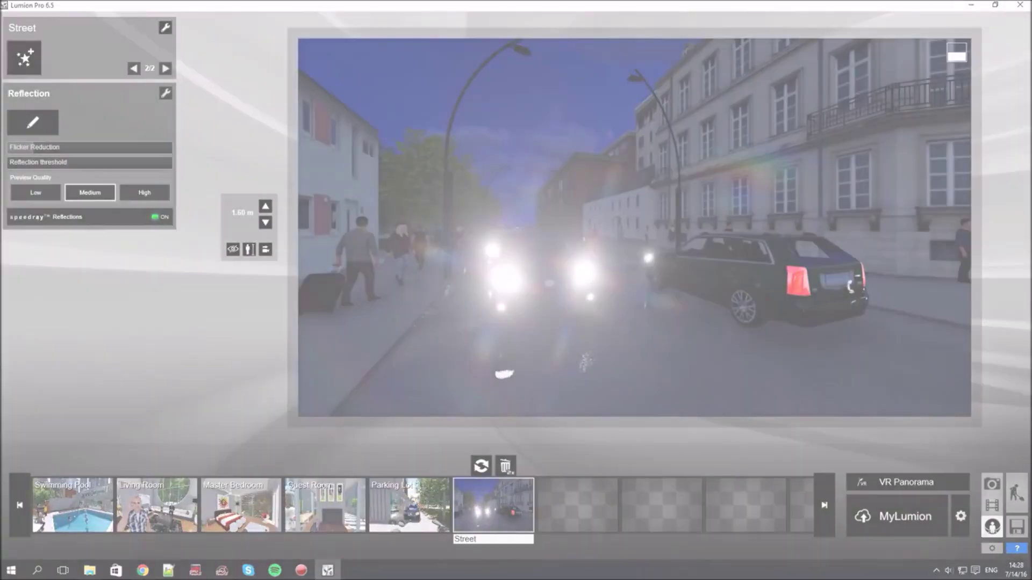
click(92, 505)
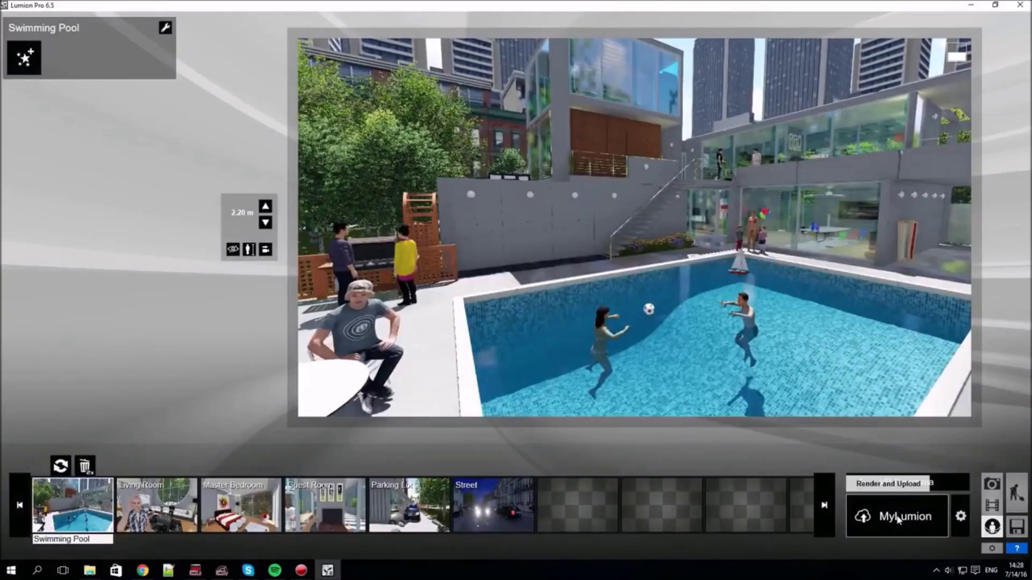
Keep the VR panorama device on GearVR / Oculus and render Draft panoramas for MyLumion
click(906, 484)
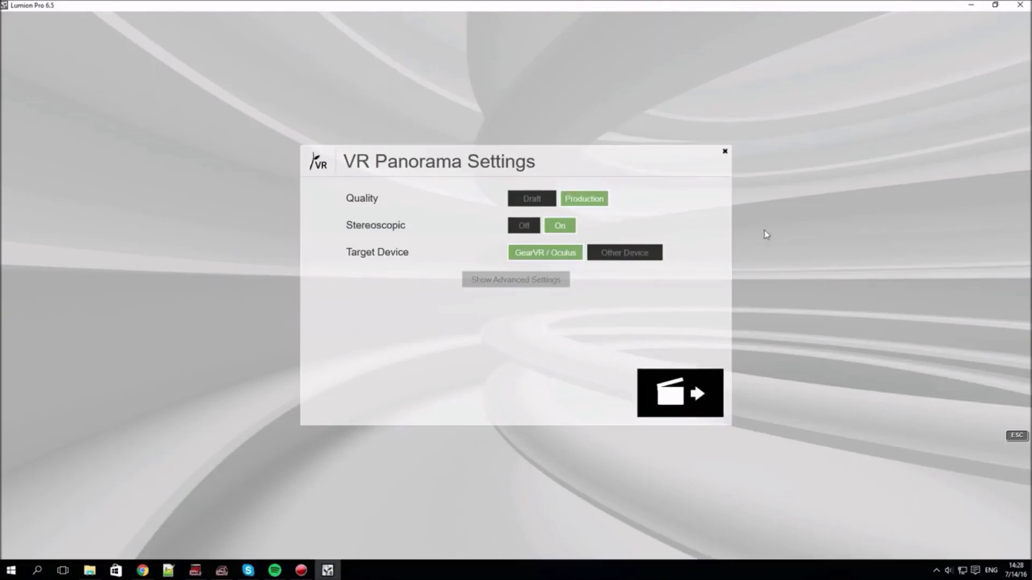
click(624, 255)
click(547, 254)
click(725, 153)
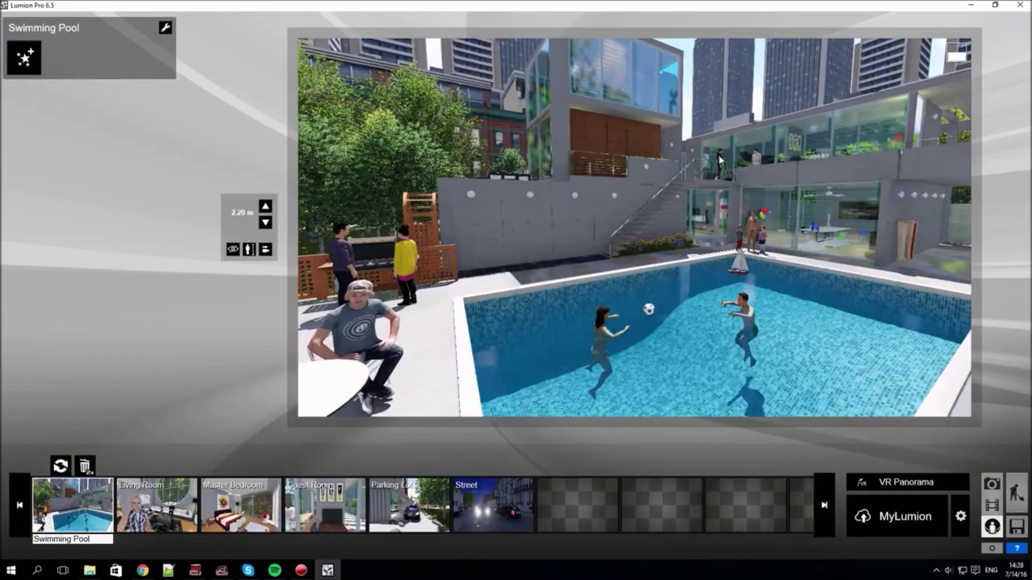
click(897, 517)
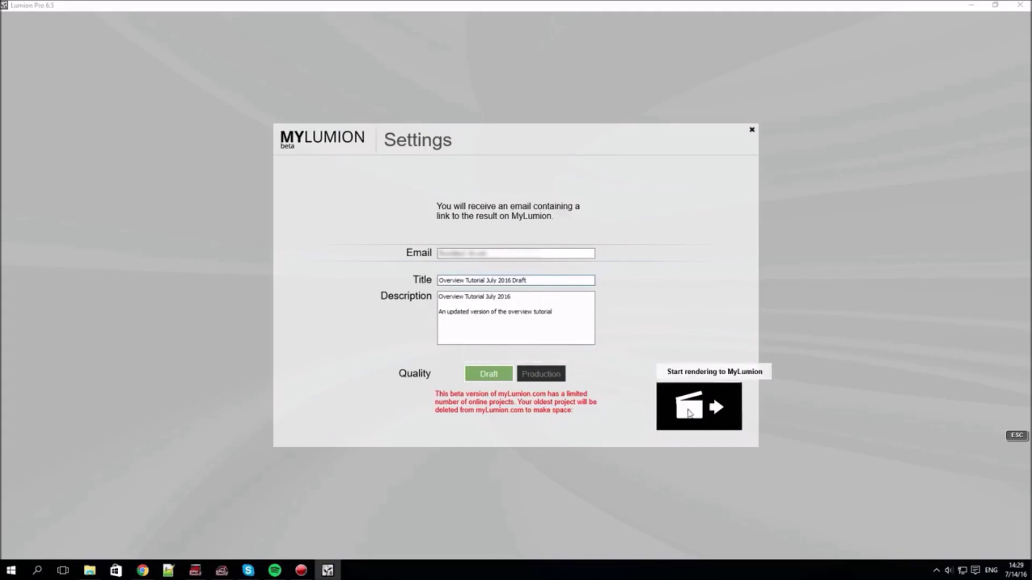
click(695, 409)
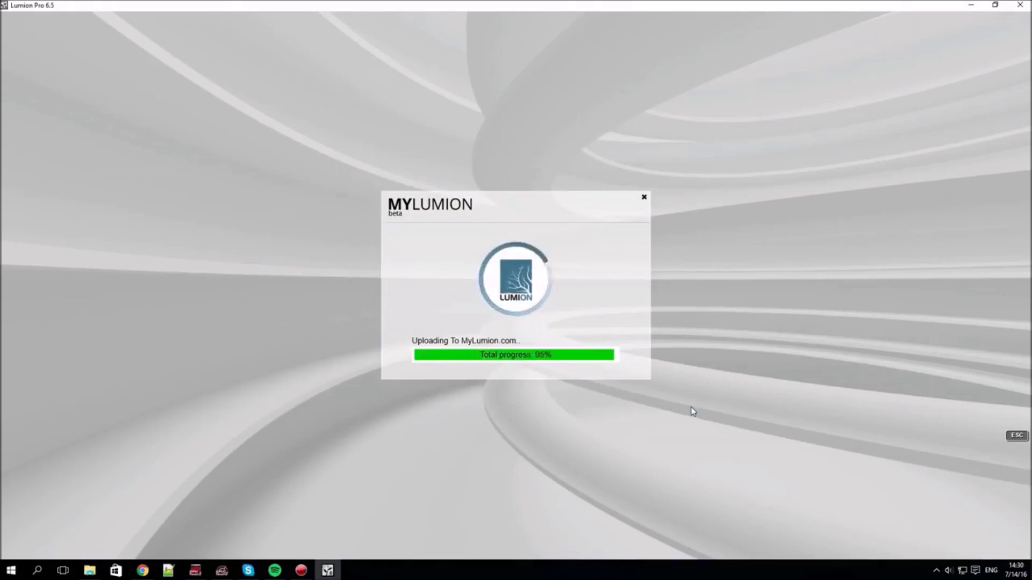
View the uploaded panorama in the browser, show viewpoint markers, and jump to Parking Lot
click(495, 329)
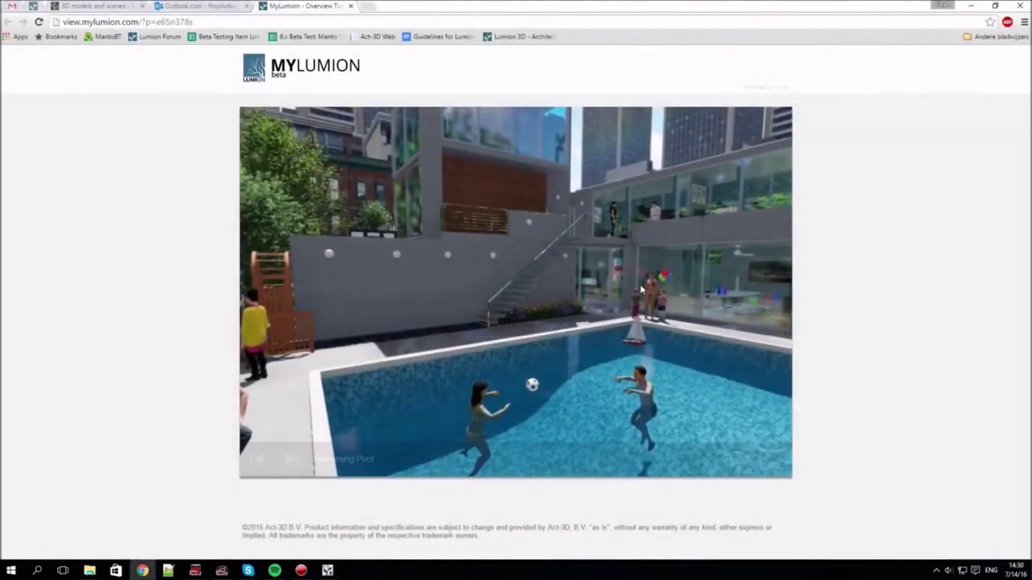
drag(500, 331, 484, 350)
click(731, 460)
drag(576, 351, 569, 356)
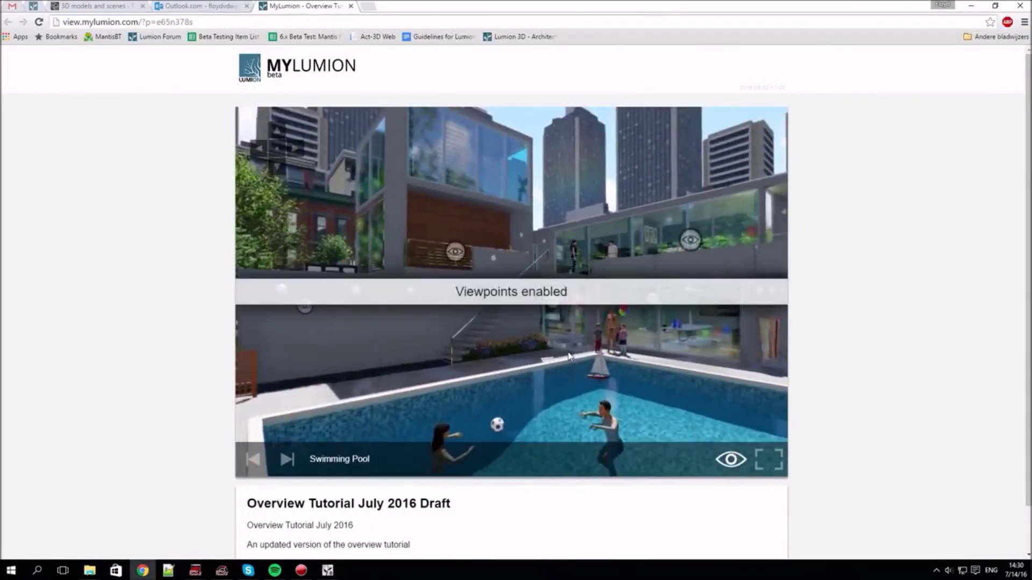
click(305, 311)
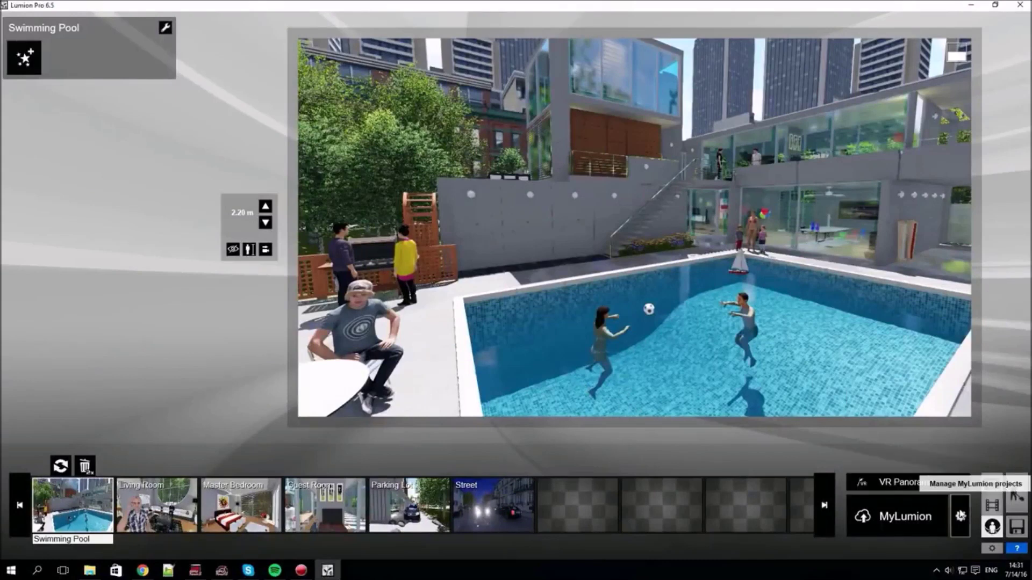
Open MyLumion project management and inspect, then cancel editing, the Villa downtown night project
click(960, 513)
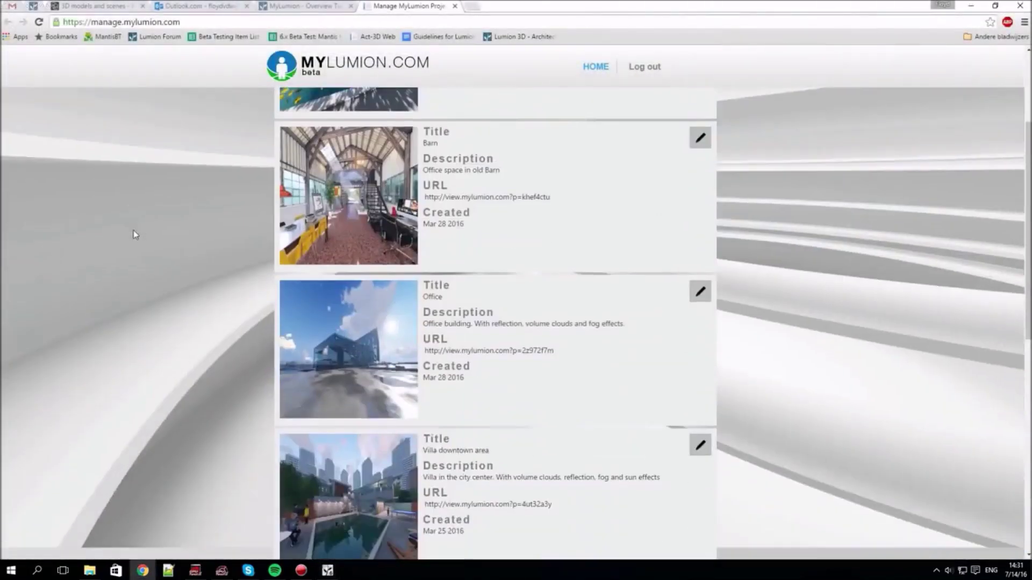
scroll(134, 234, down, 9)
scroll(132, 237, up, 4)
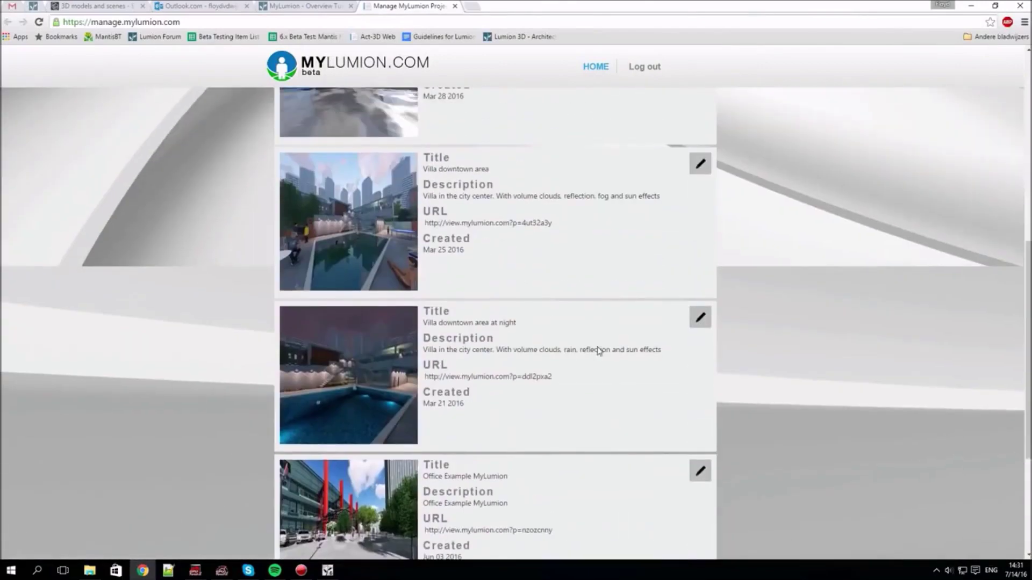
click(699, 319)
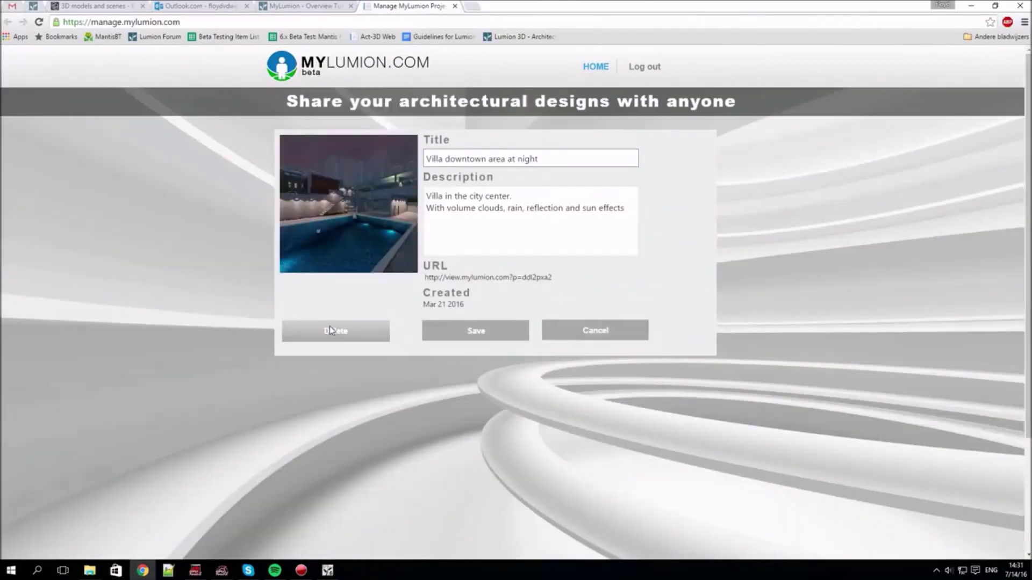
click(593, 332)
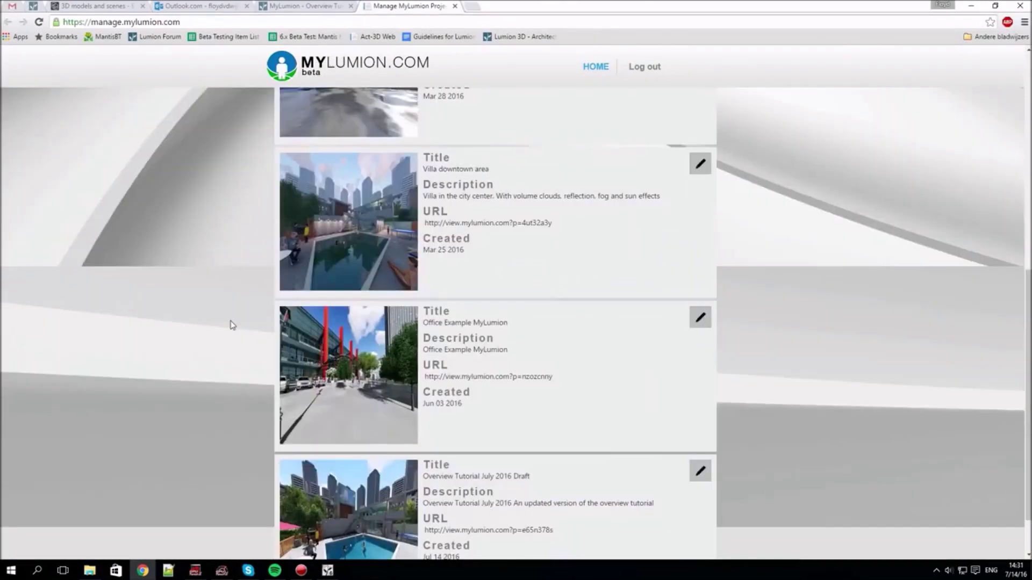
Open the Office project's panorama and turn the view to the right
scroll(232, 325, down, 2)
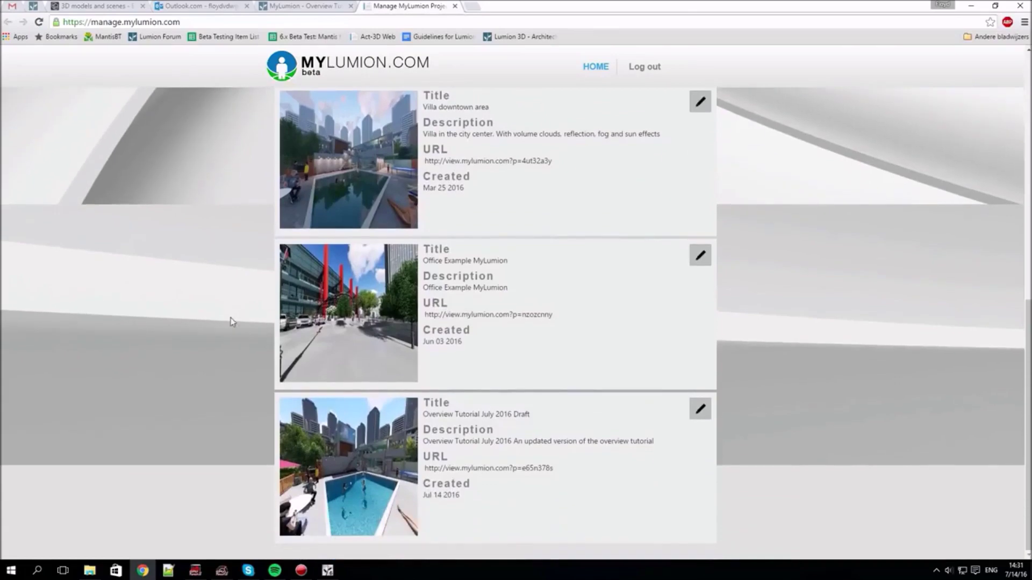
scroll(228, 319, up, 7)
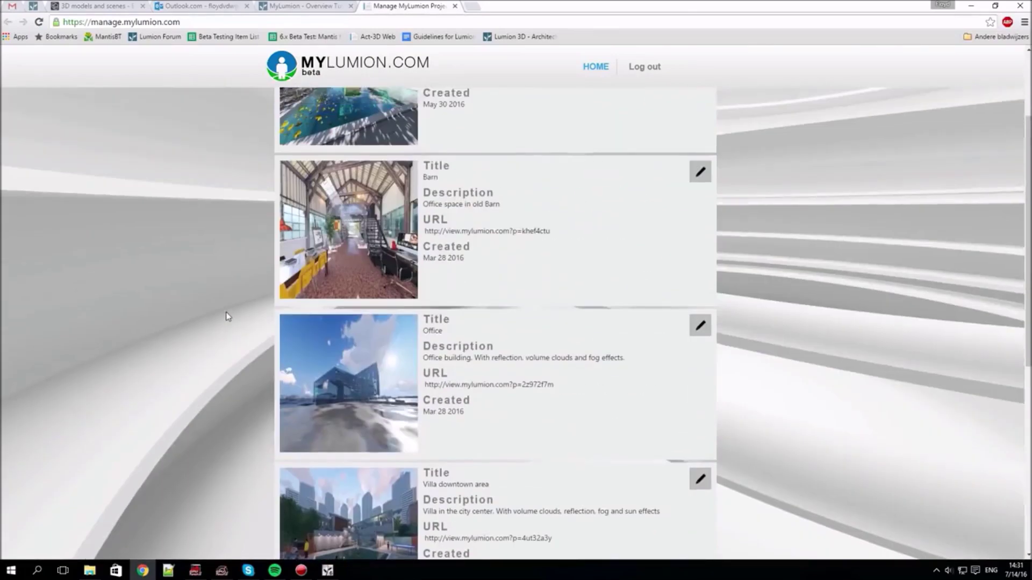
click(483, 384)
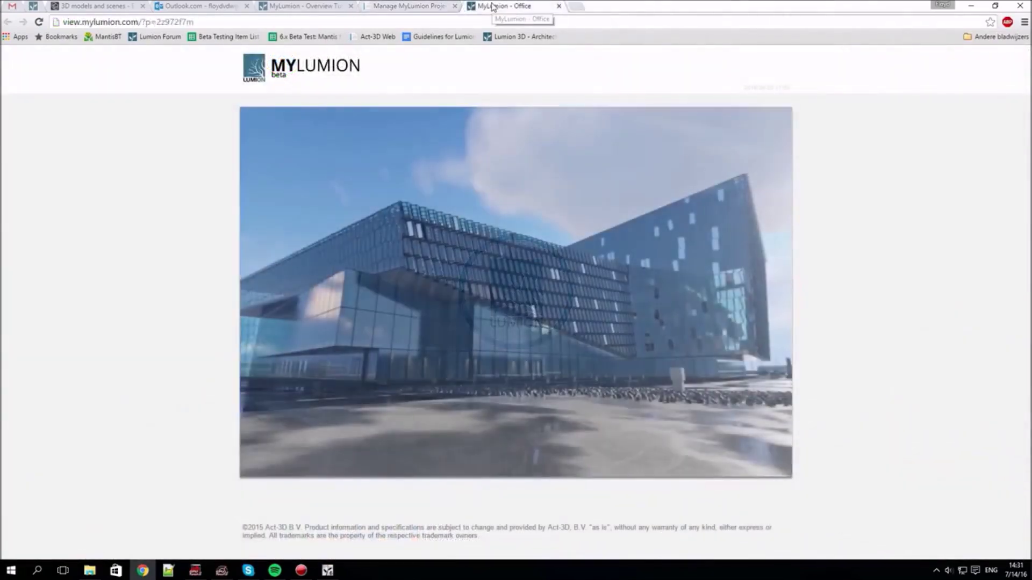
drag(618, 340, 311, 347)
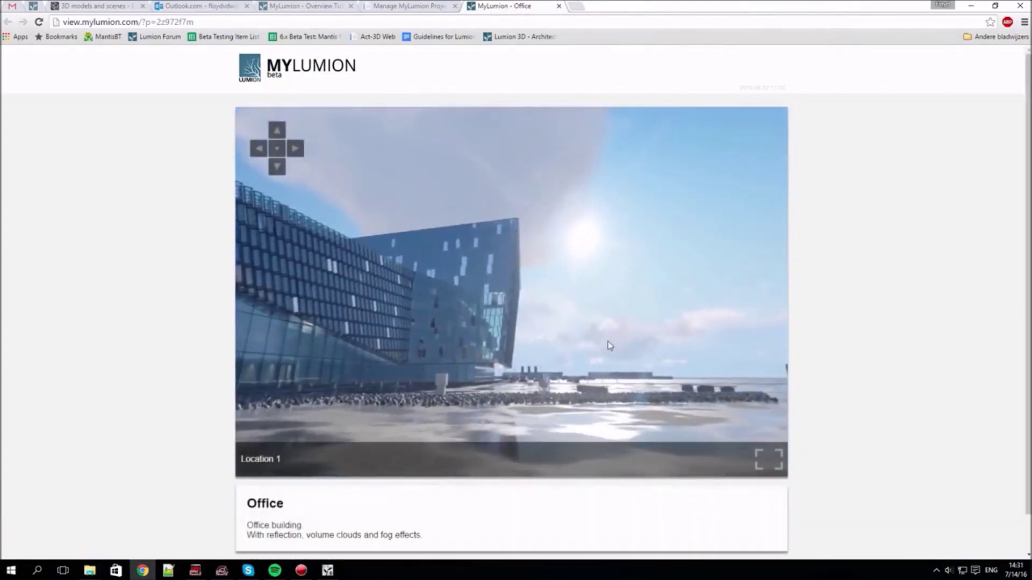